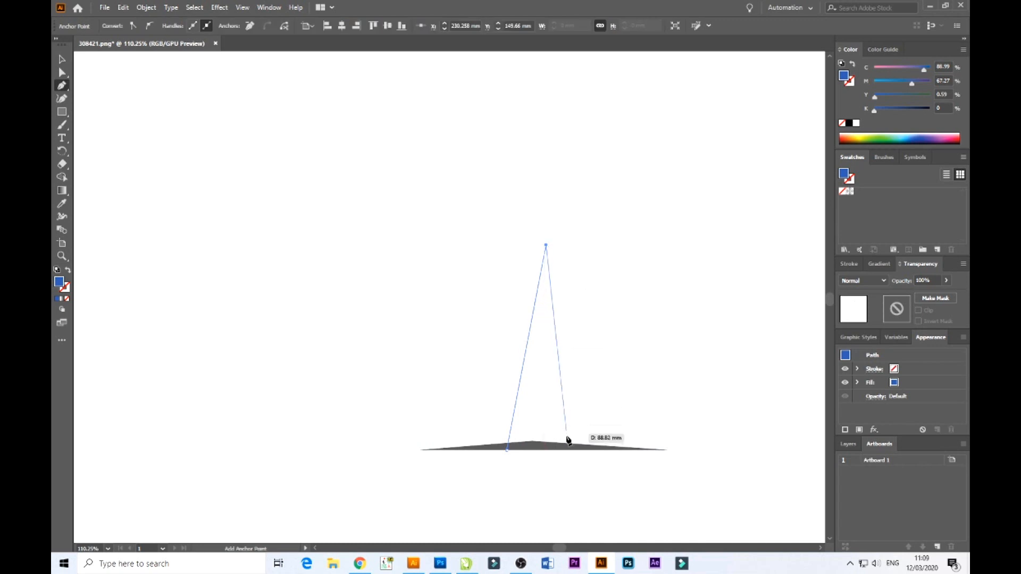
- Close the tall trunk triangle standing on the ground shape, give it no fill and a black outline, and deselect it
click(562, 449)
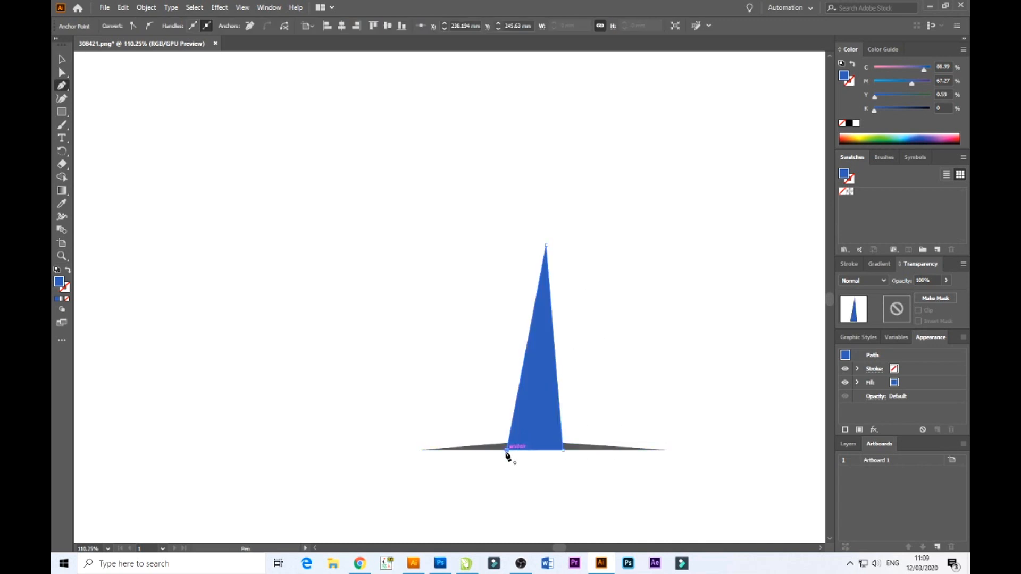
click(841, 123)
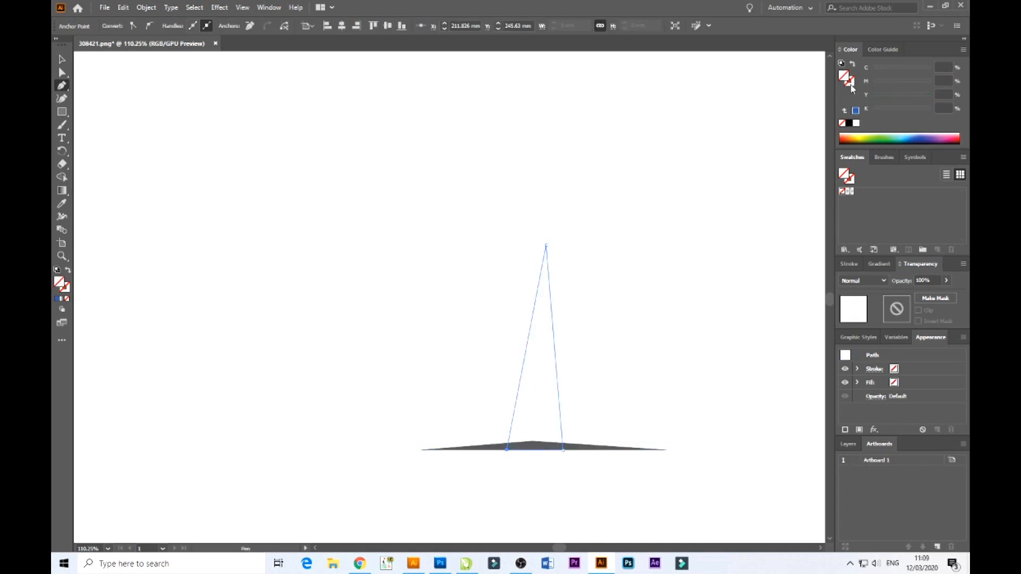
click(850, 125)
click(62, 59)
click(233, 219)
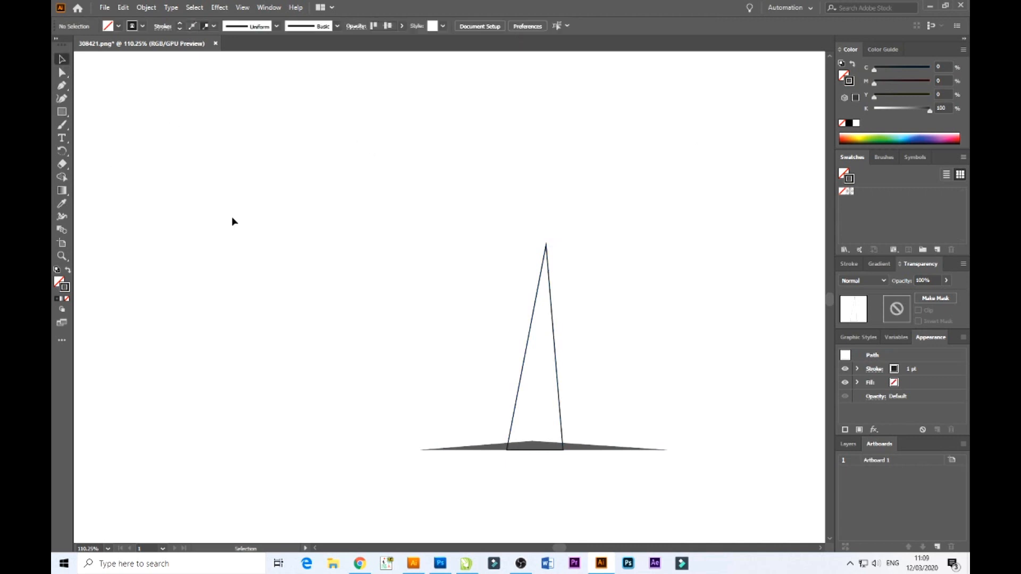
- Draw a narrow triangular branch about 28 mm long, rising to the right from the middle of the trunk
drag(345, 239, 271, 283)
click(467, 394)
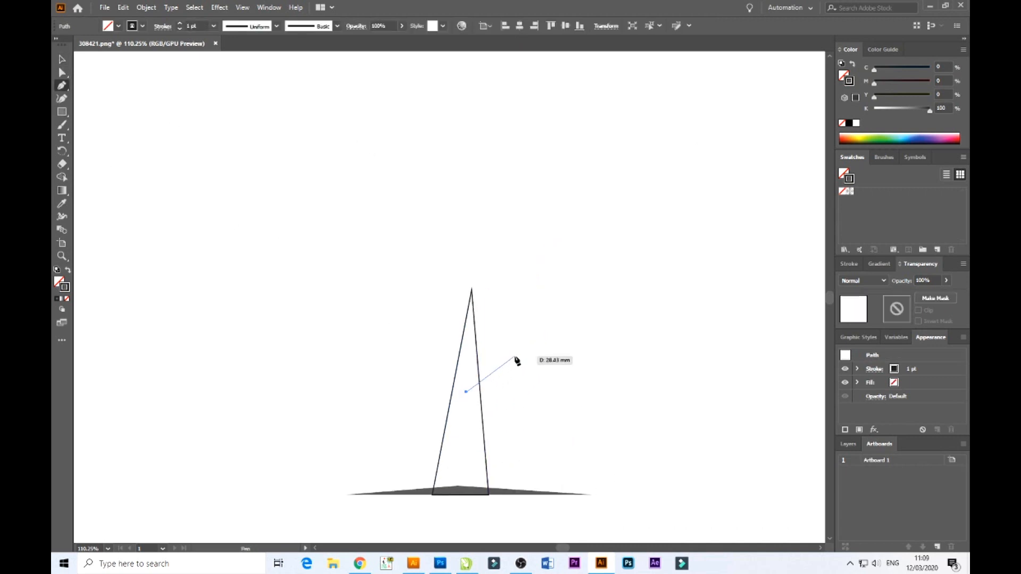
click(516, 354)
click(475, 403)
click(467, 394)
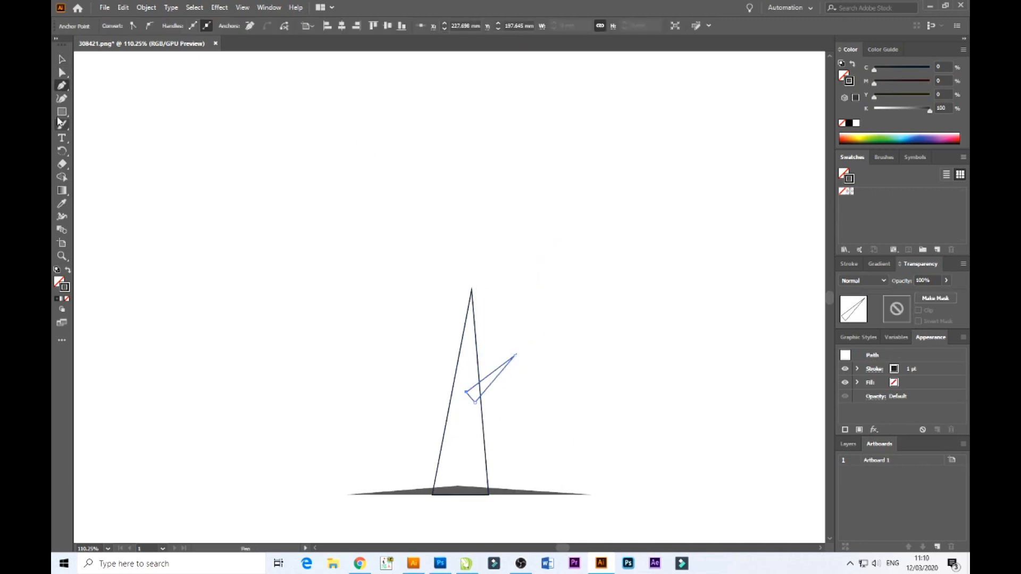
ctrl+click(531, 302)
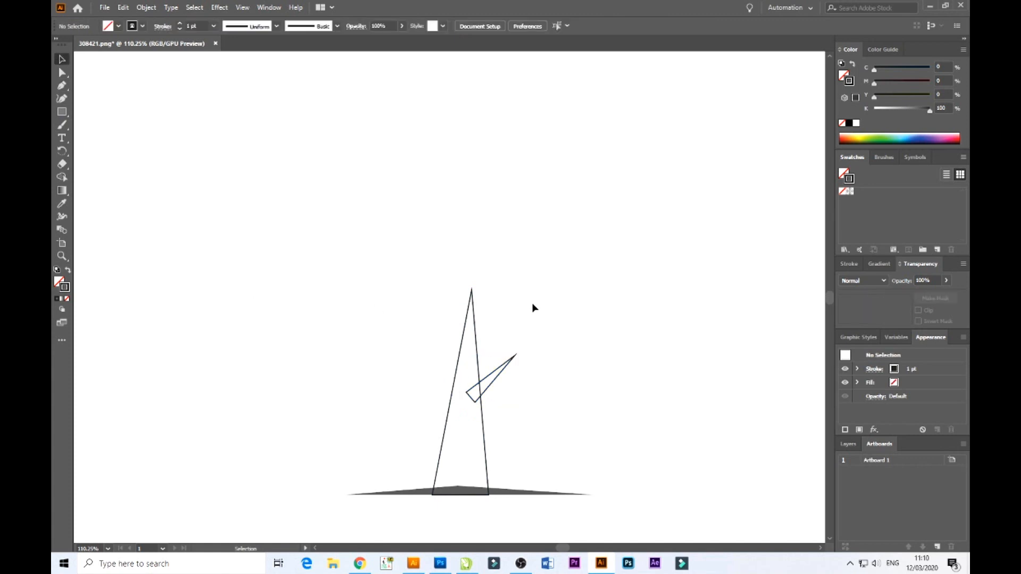
- Draw a large outlined triangle above the trunk, pointing right, as the top of the tree crown
click(437, 240)
click(618, 126)
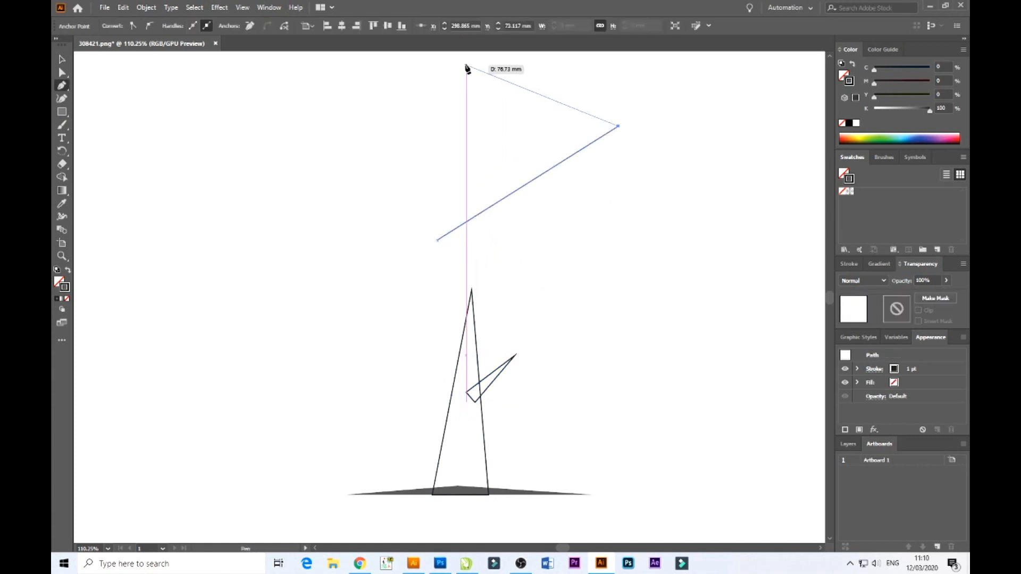
click(829, 57)
click(430, 54)
click(435, 262)
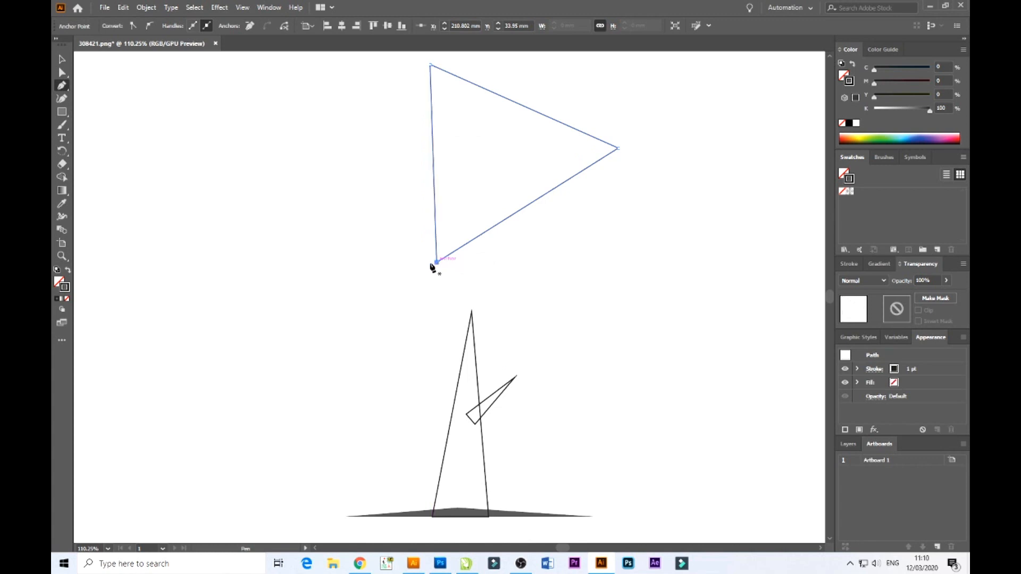
- Draw a tall triangle along the left edge of the large crown triangle, sharing its top corner
click(440, 251)
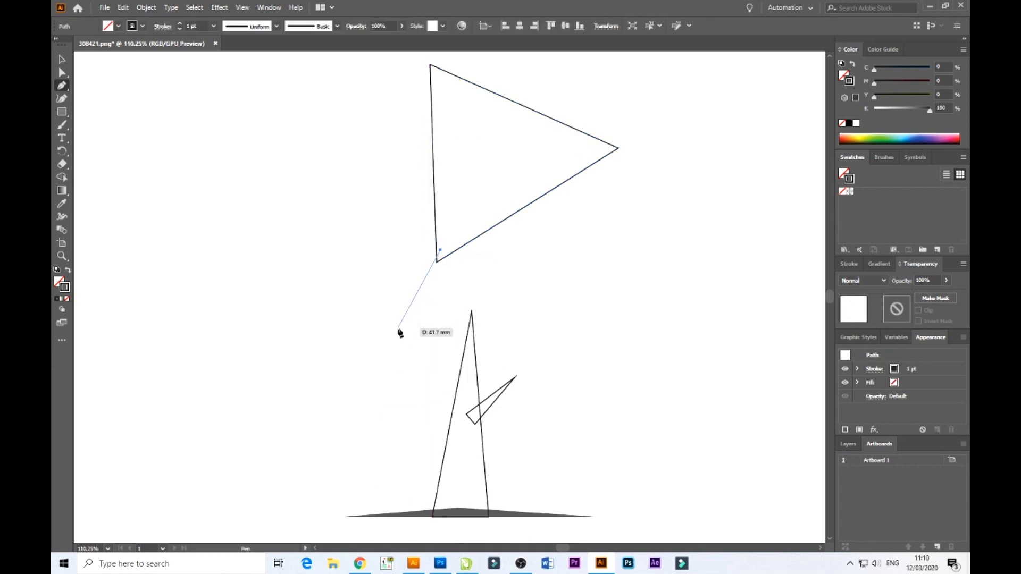
click(438, 223)
click(430, 65)
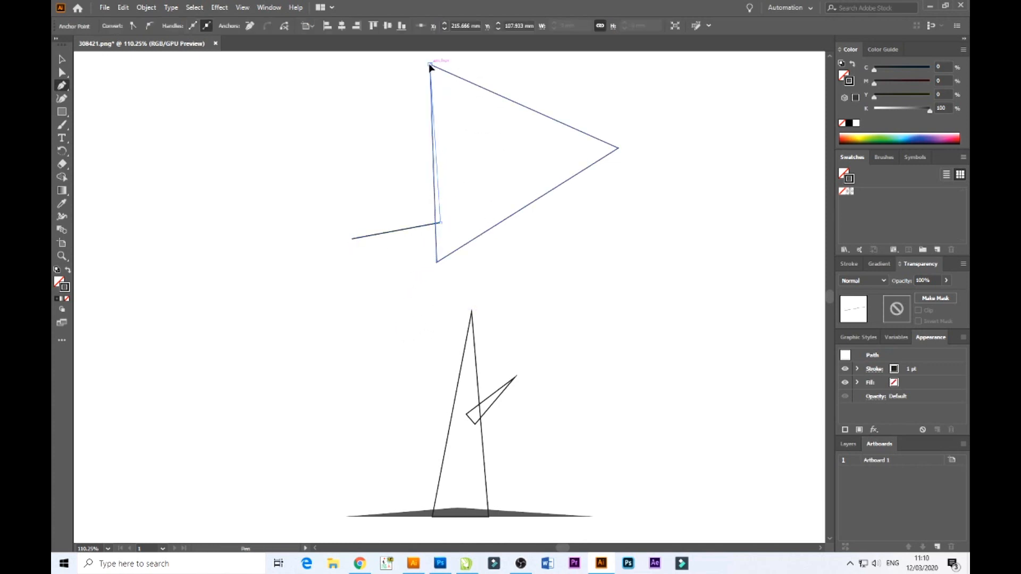
click(352, 239)
- Draw a small right-pointing triangle at the crown's far left, overlapping the tall left triangle
click(312, 180)
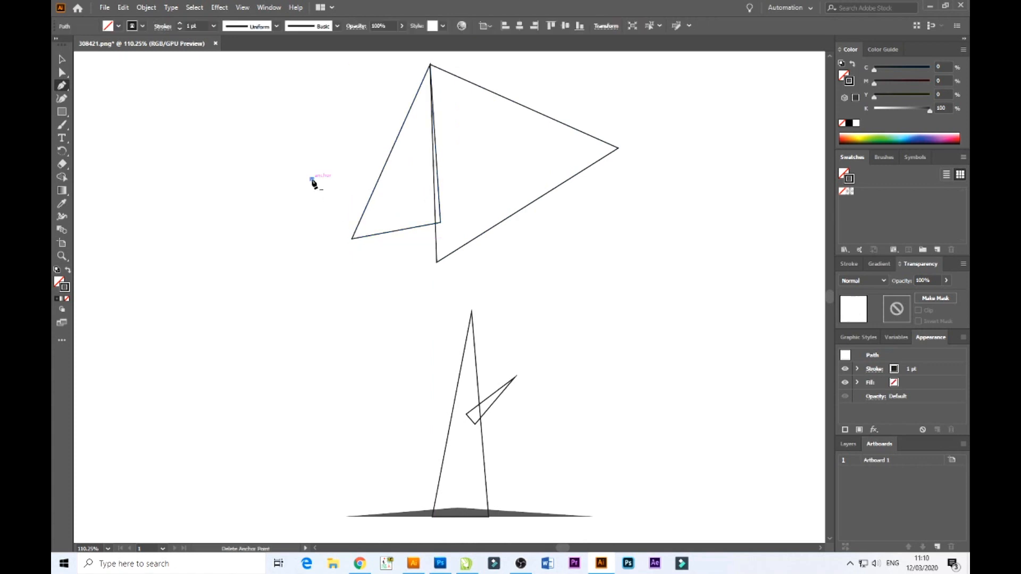
click(417, 211)
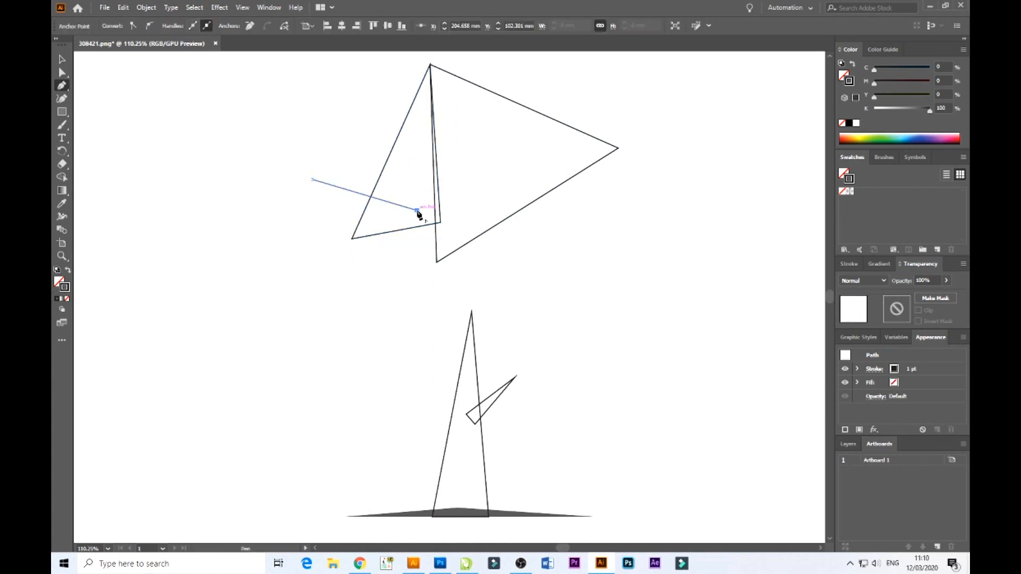
click(328, 250)
click(312, 180)
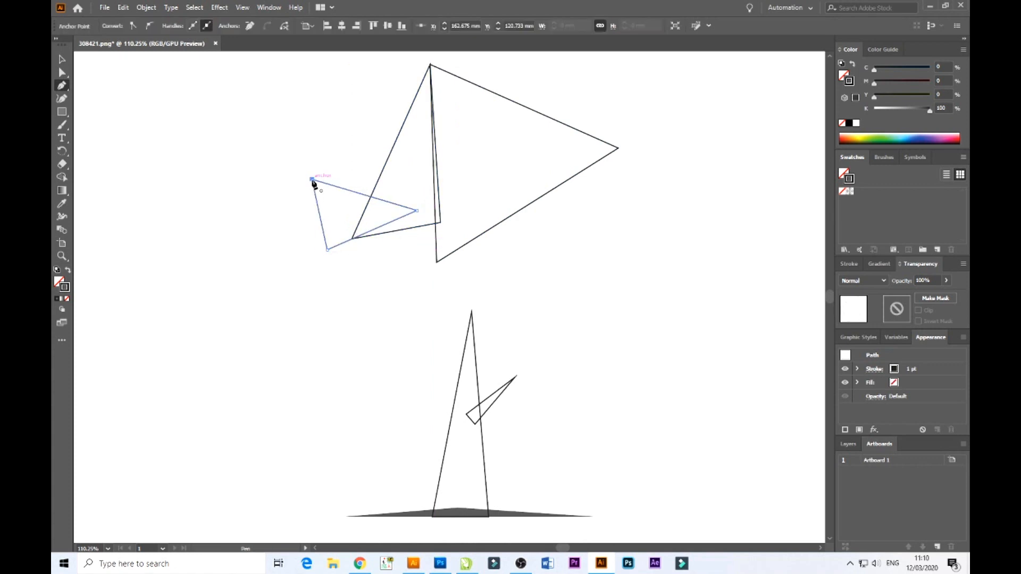
- Draw a wide triangle beneath the two left crown triangles, reaching into the large top triangle
click(272, 266)
click(390, 324)
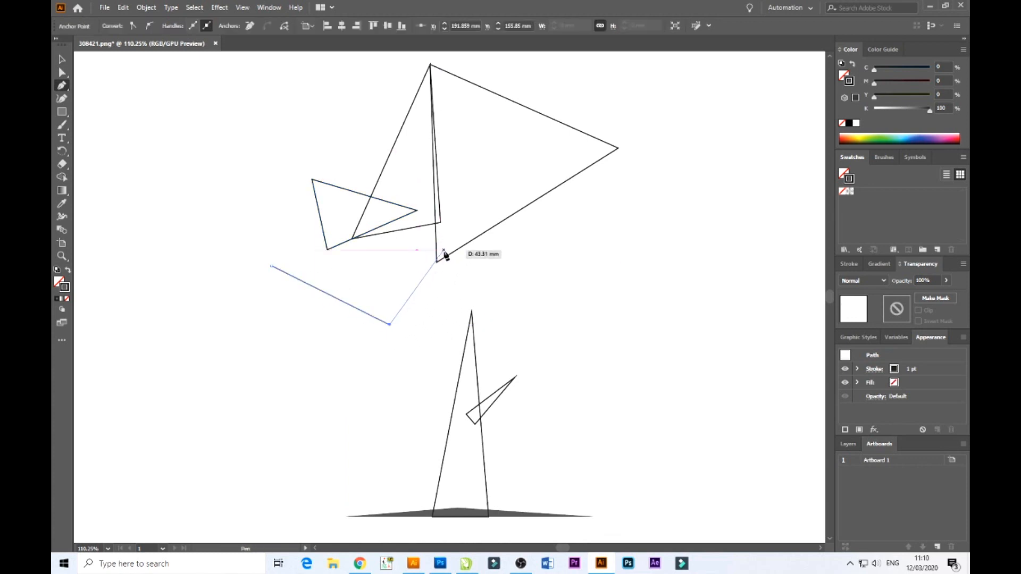
click(476, 210)
click(274, 267)
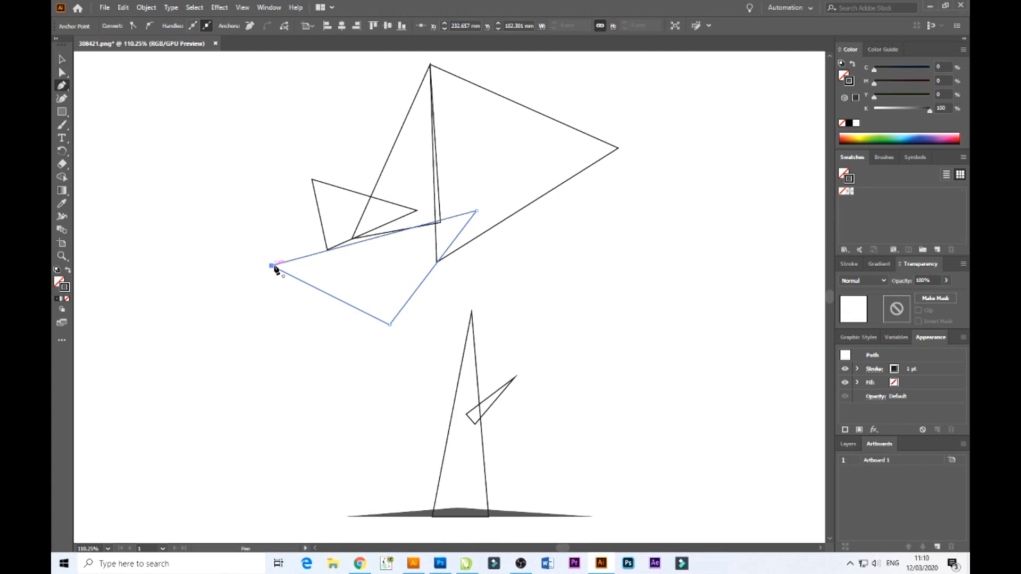
- Draw a separate right-pointing triangle at the crown's lower left, beneath the wide triangle
click(312, 328)
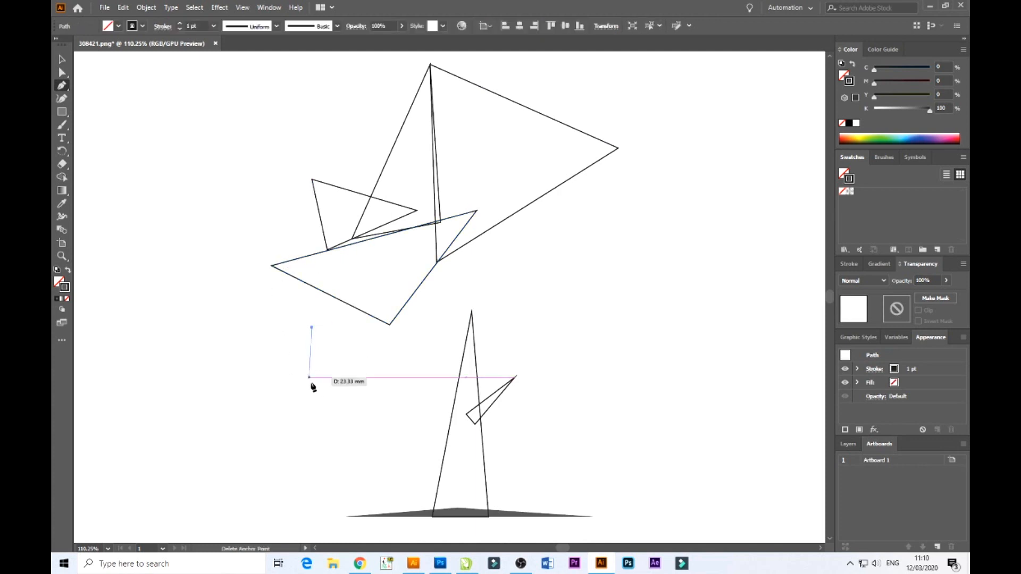
click(319, 404)
click(426, 361)
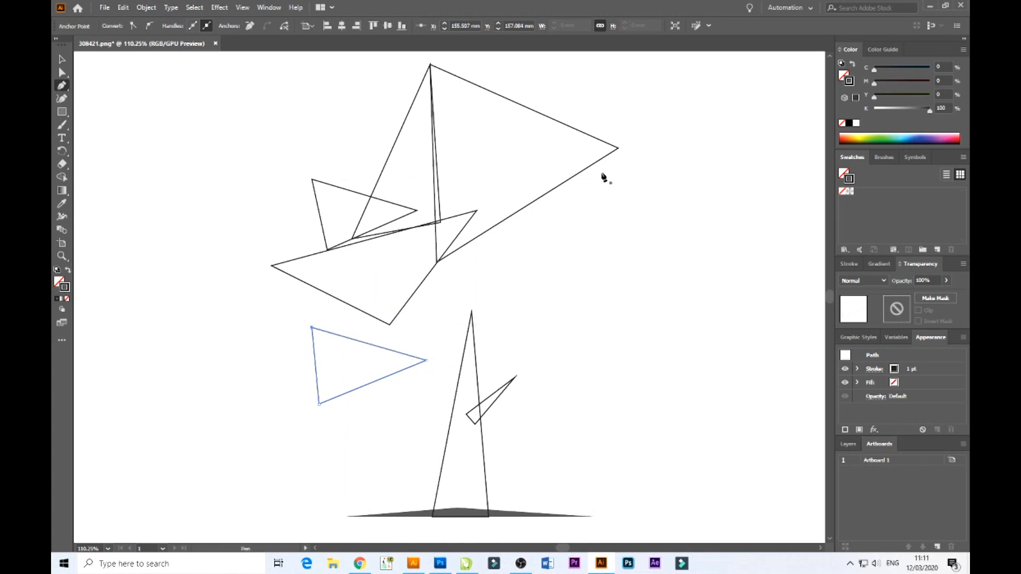
- Draw a small triangle on the crown's right side, starting on the lower edge of the large top triangle
click(566, 182)
click(654, 196)
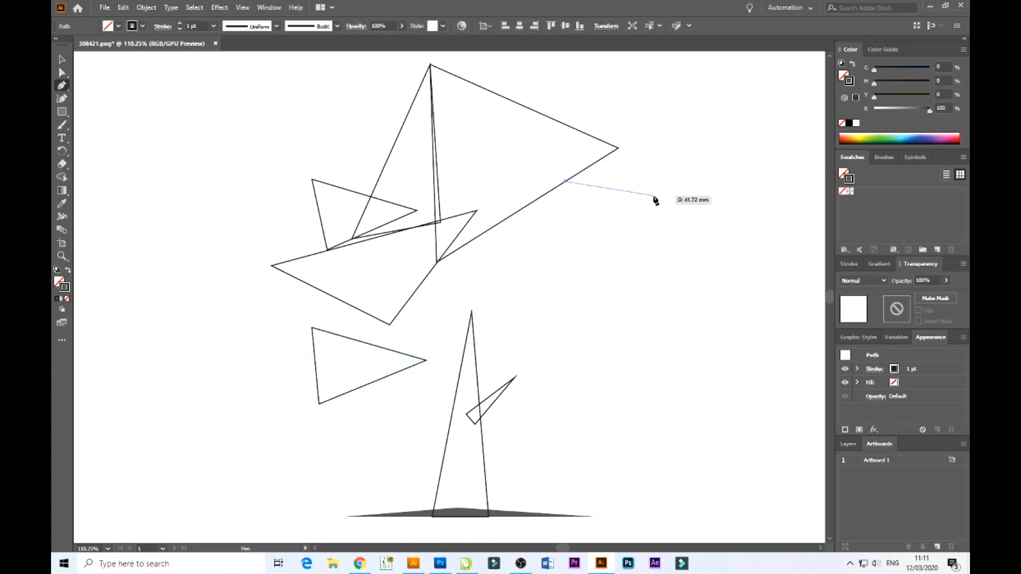
click(633, 268)
click(567, 181)
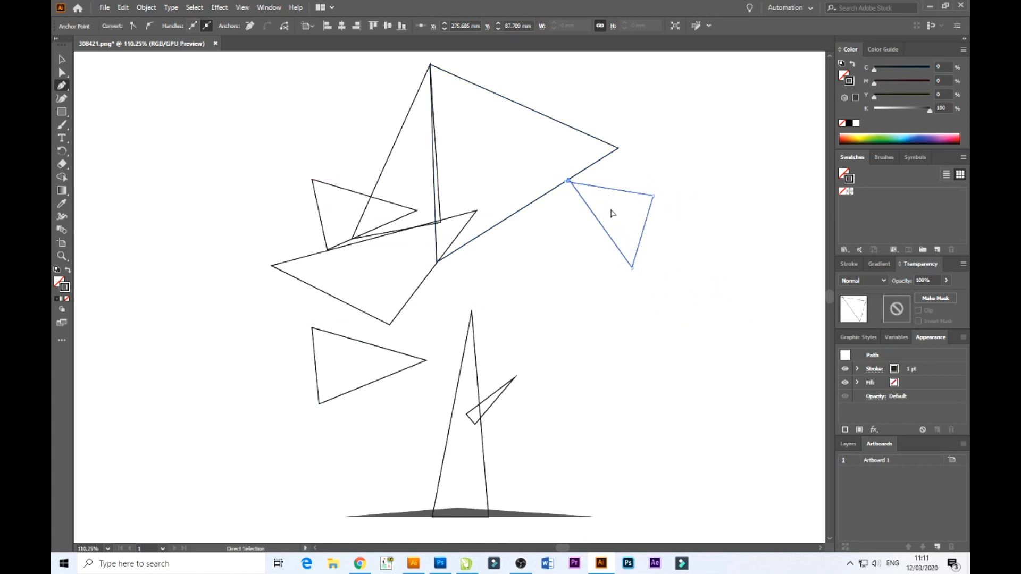
- Draw two triangles at the crown's lower right: a long slanted one and a flat one below it that reaches into the trunk
click(704, 263)
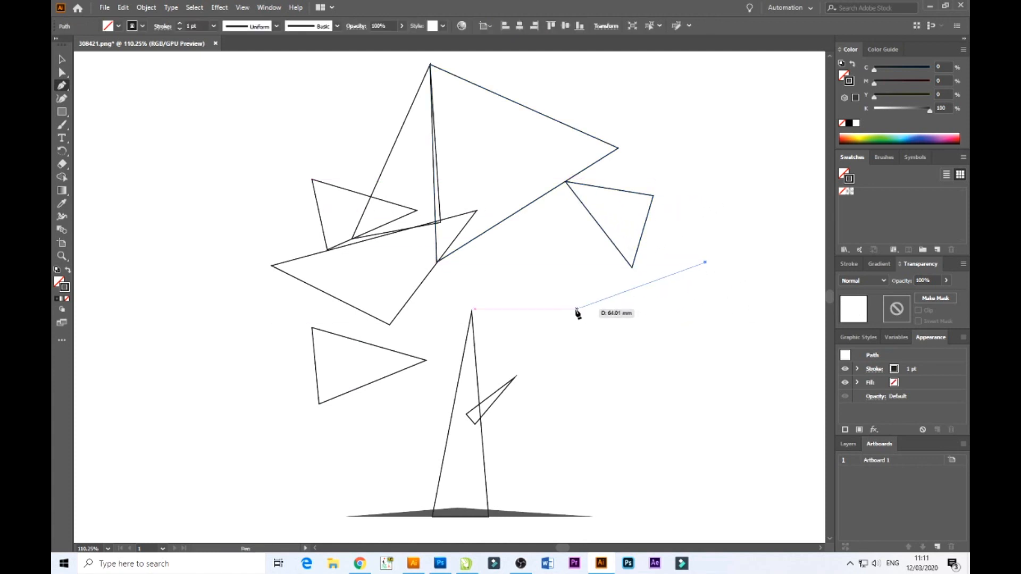
click(541, 321)
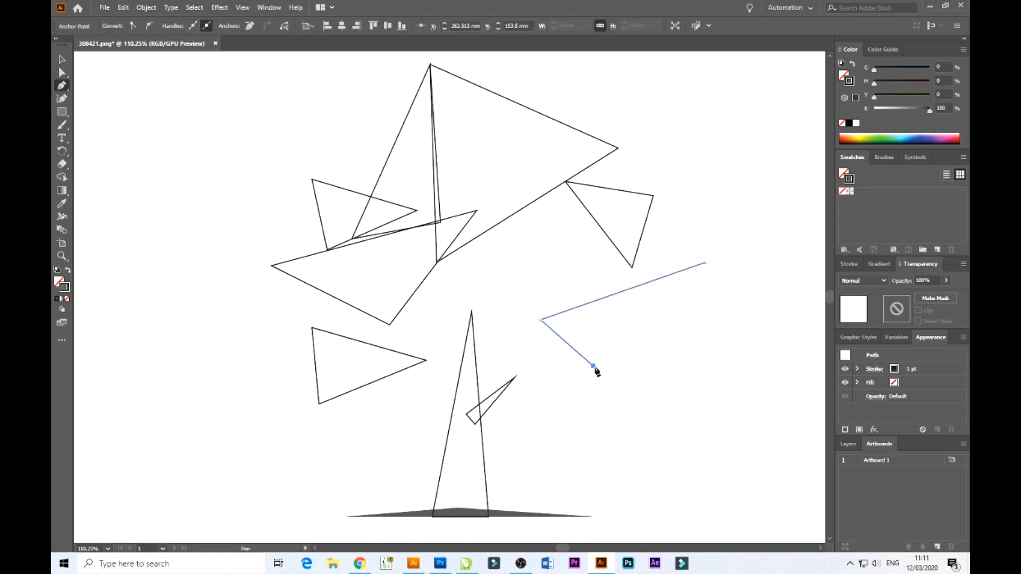
click(593, 365)
click(598, 391)
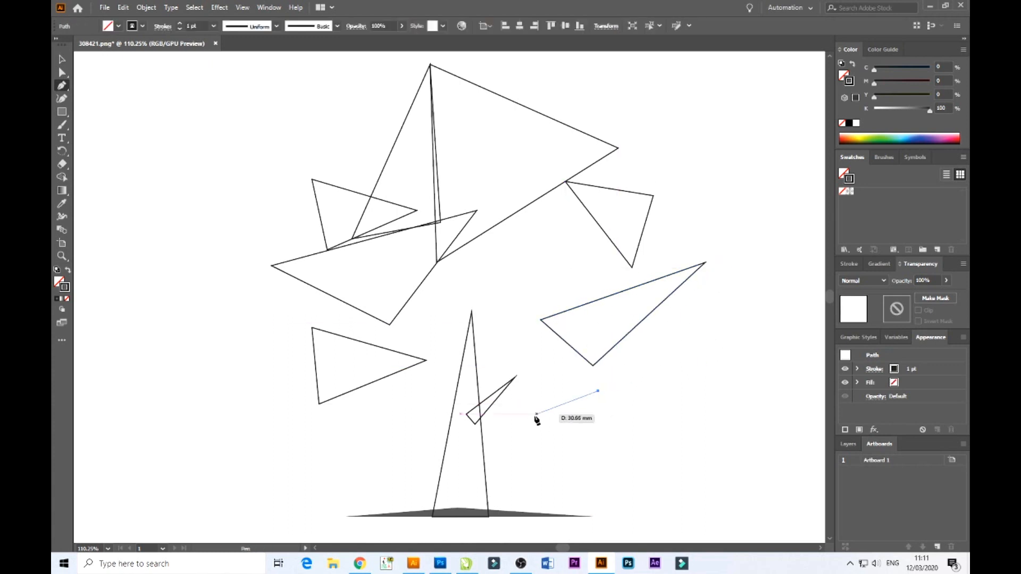
click(531, 416)
click(470, 375)
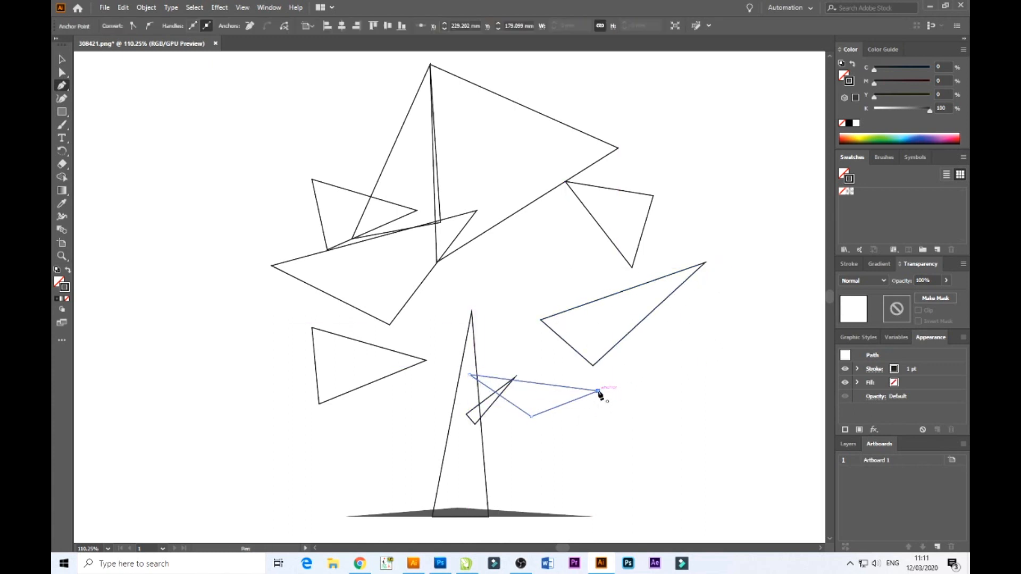
- Draw a triangle under the large top triangle, from just past its lowest corner to its right corner, and deselect everything
click(427, 256)
key(ctrl+z)
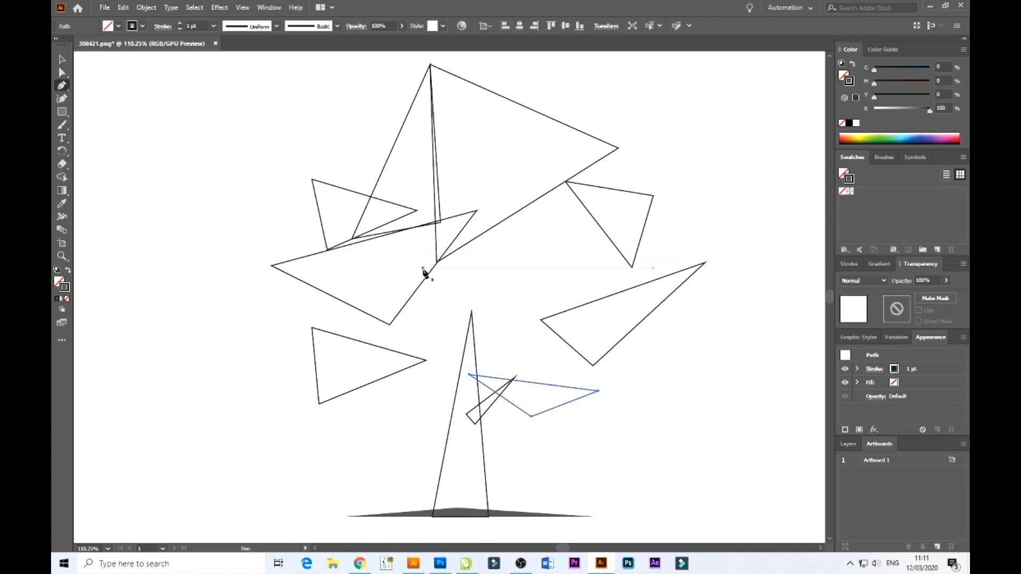
click(423, 268)
click(573, 227)
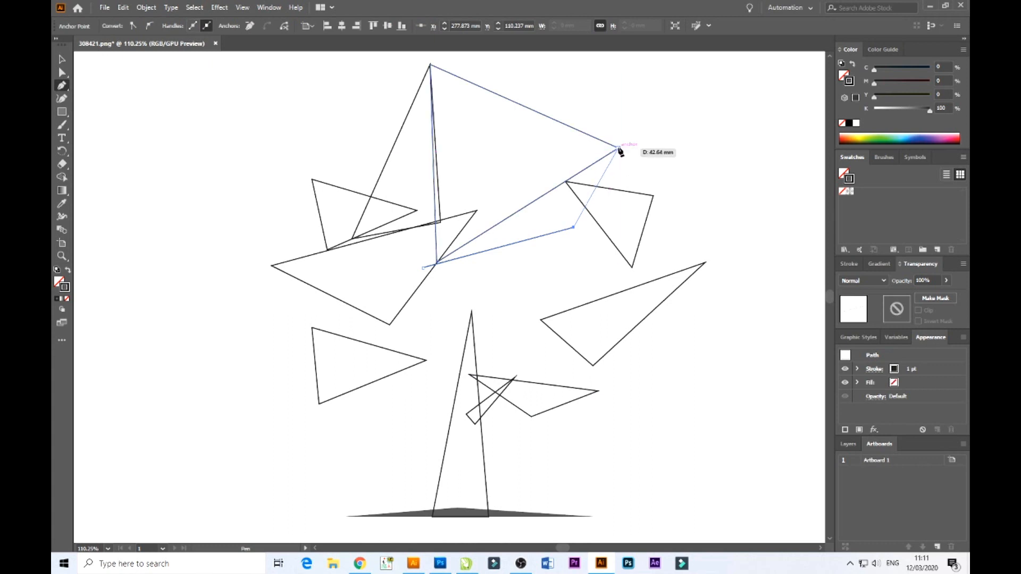
click(618, 149)
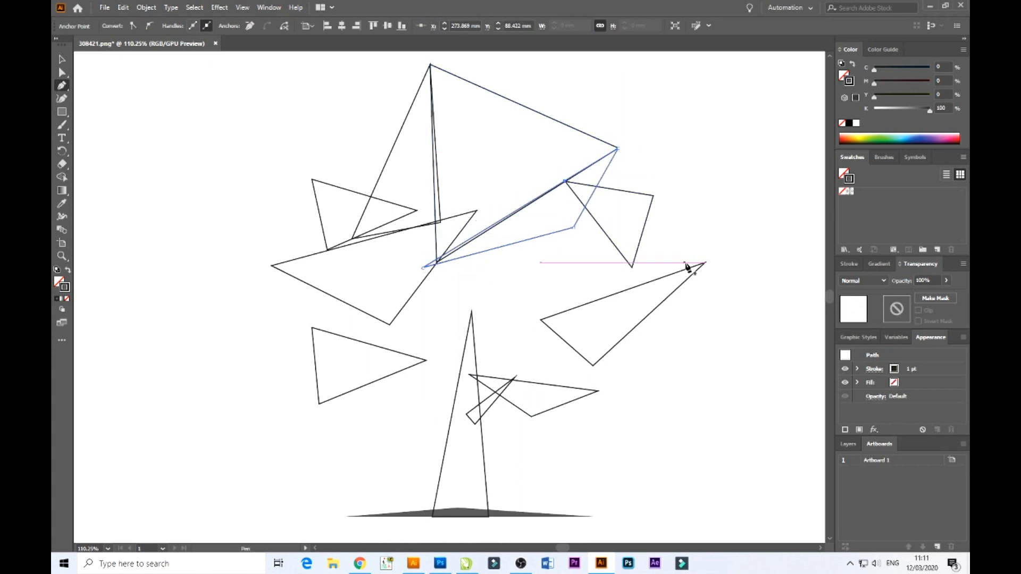
key(v)
key(ctrl+a)
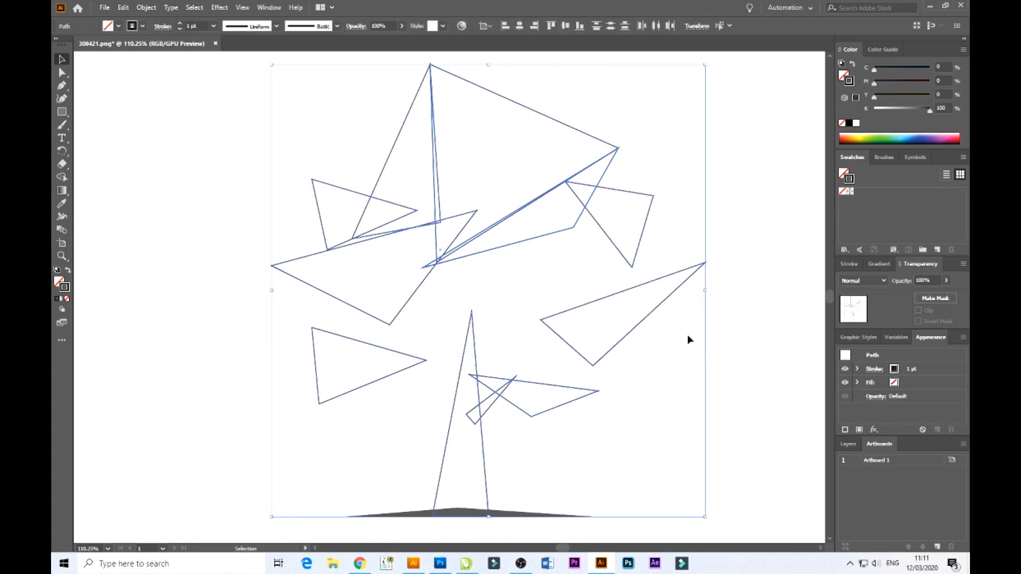
click(706, 335)
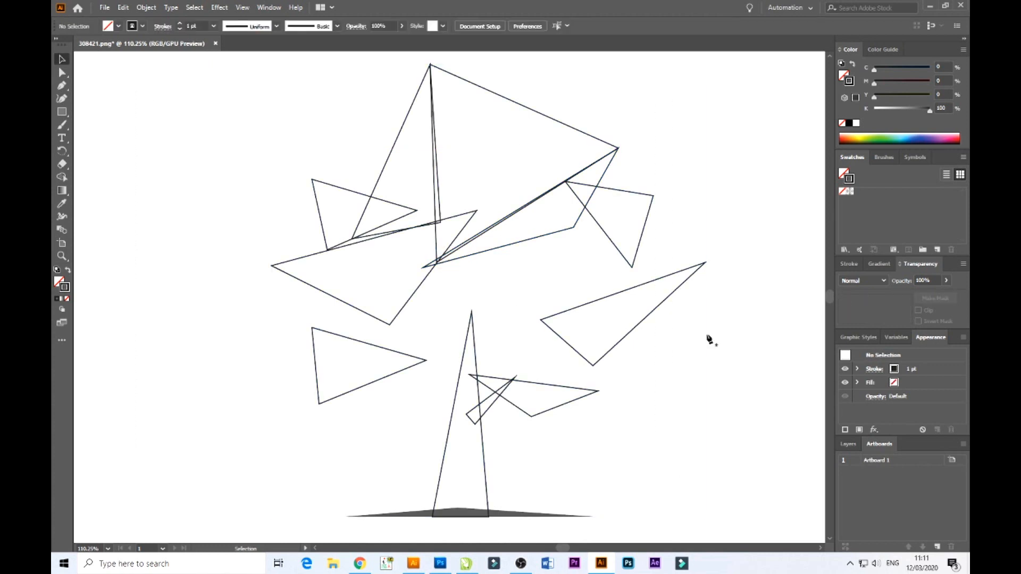
- Draw a central crown triangle joining the top triangle's lowest corner, the slanted right triangle, and the flat triangle's left corner
key(p)
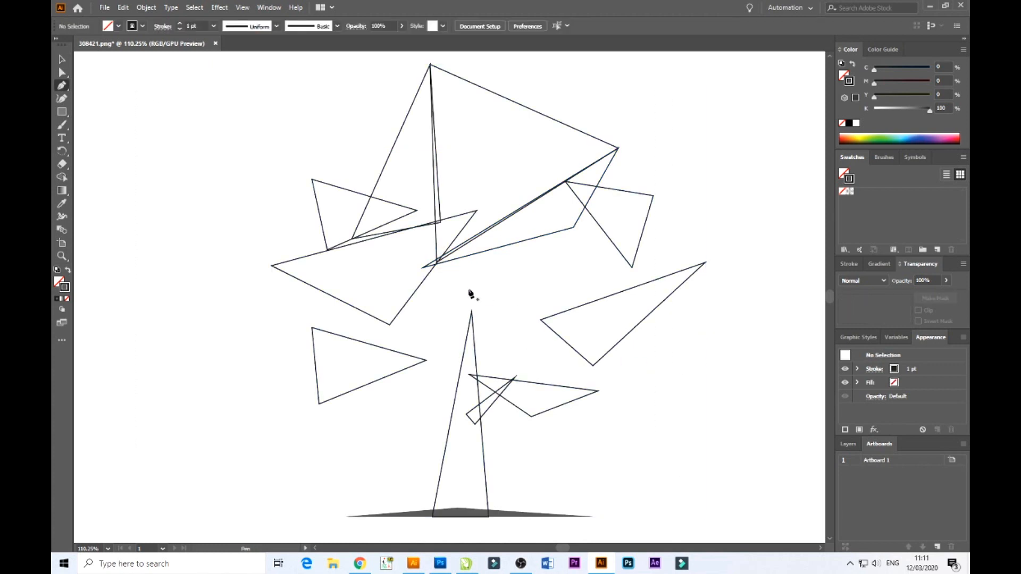
click(437, 263)
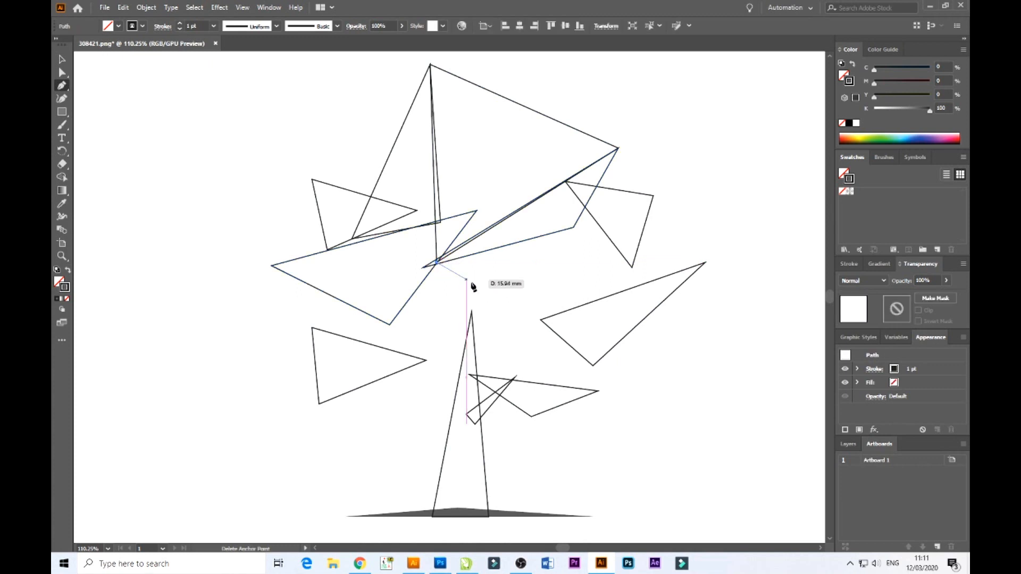
click(601, 324)
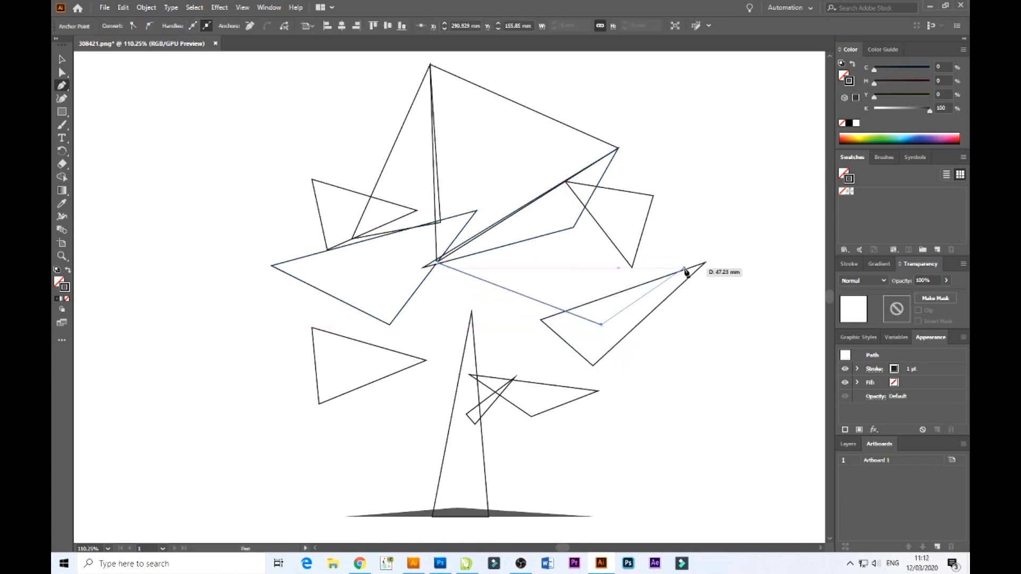
click(471, 376)
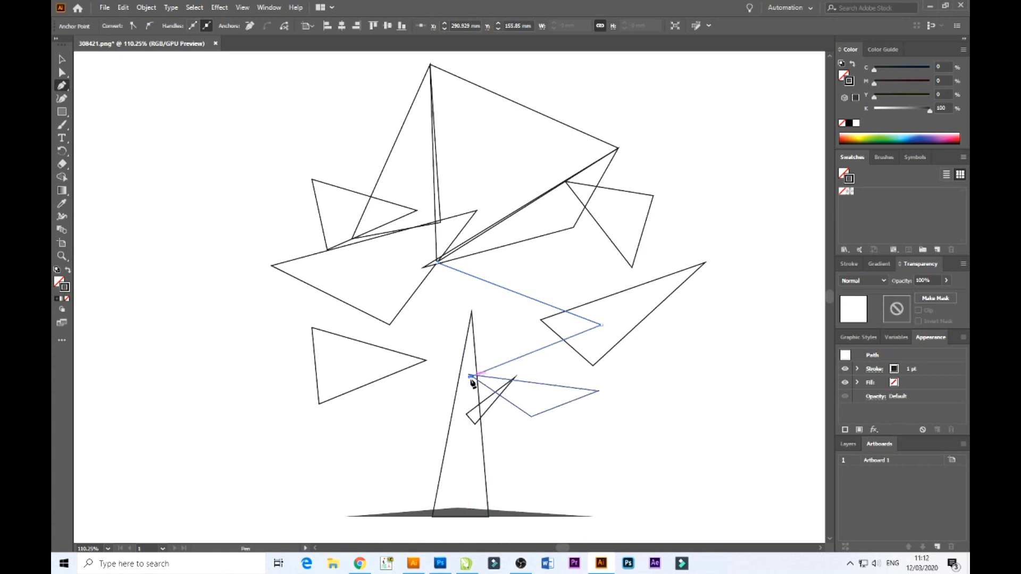
click(436, 263)
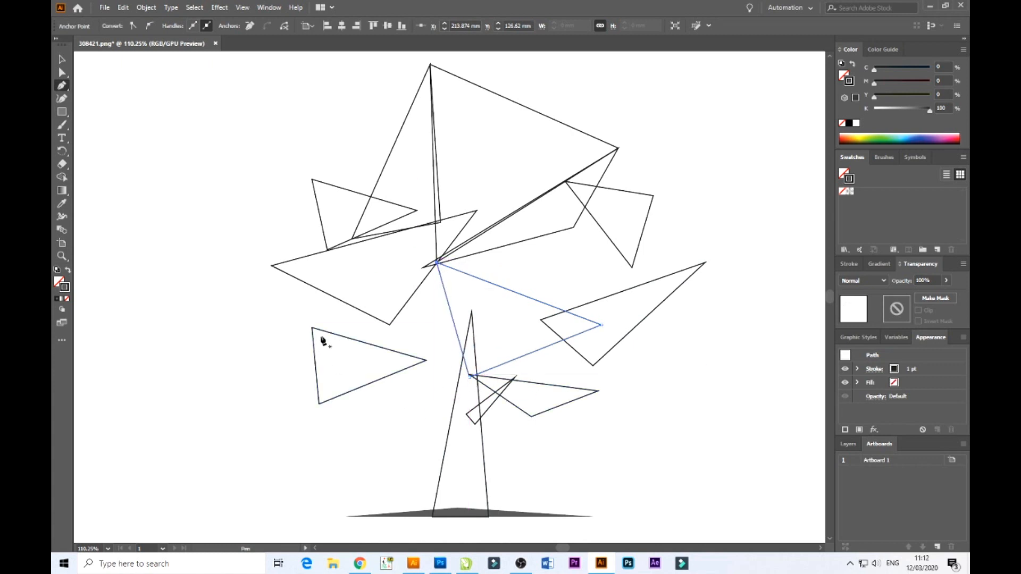
- Draw a triangle on the crown's left side from the lower-left triangle's upper corner to the crown's leftmost corner and inward to its middle
click(313, 329)
click(271, 266)
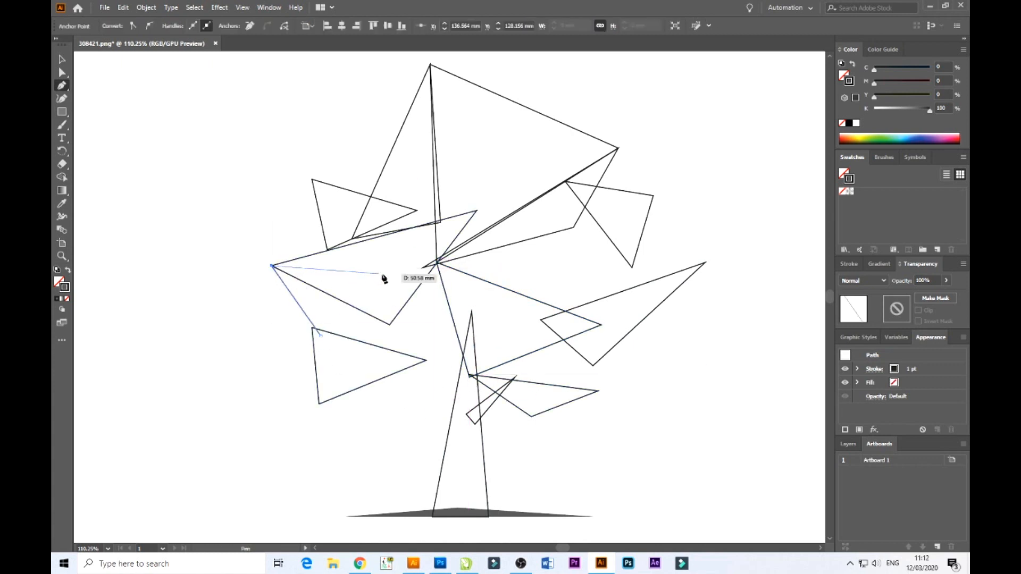
click(423, 274)
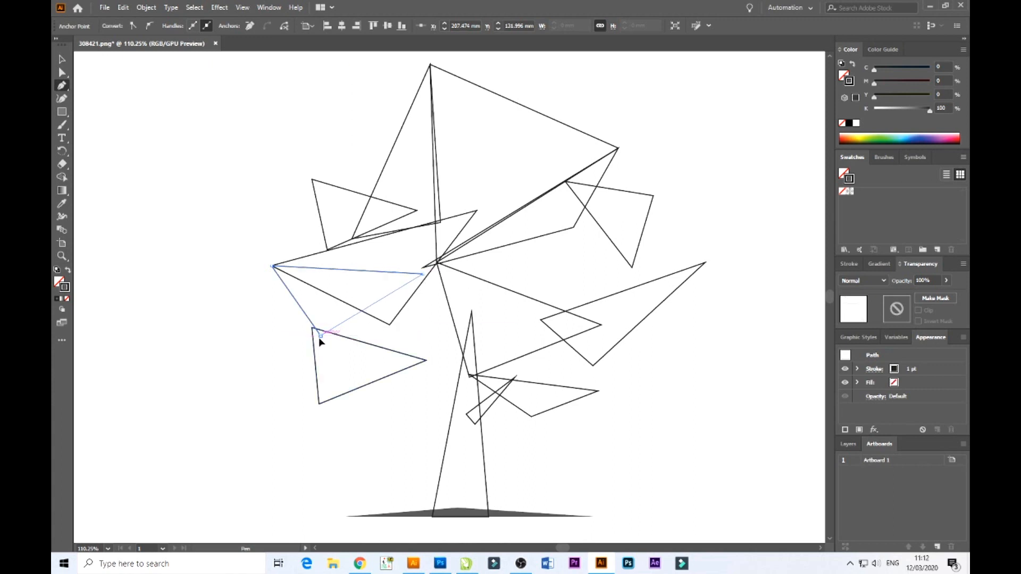
- Draw a tall triangle over the upper trunk, running from below the lower-left triangle into the trunk and up past its tip
click(319, 404)
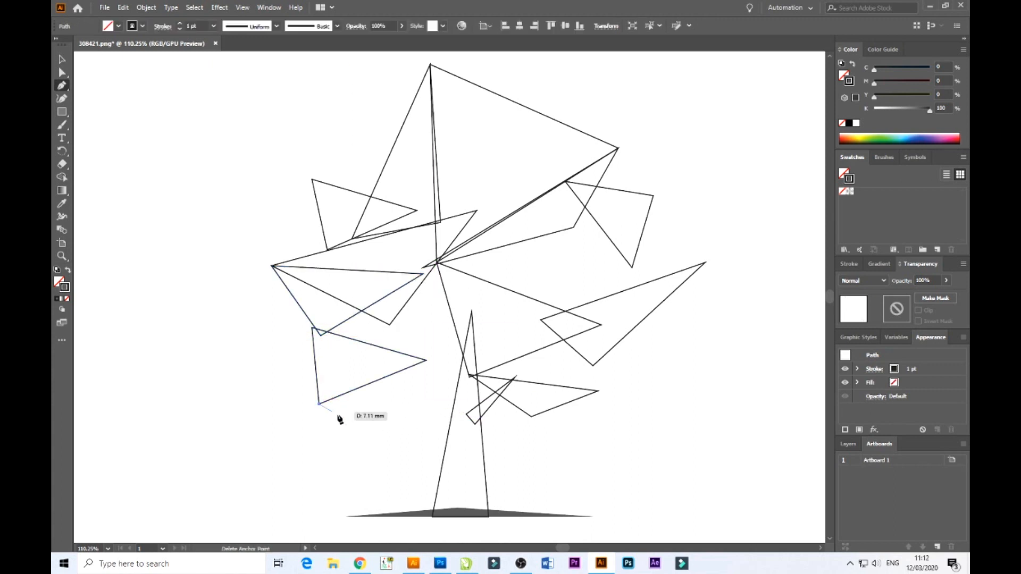
key(ctrl+z)
ctrl+click(377, 425)
click(376, 422)
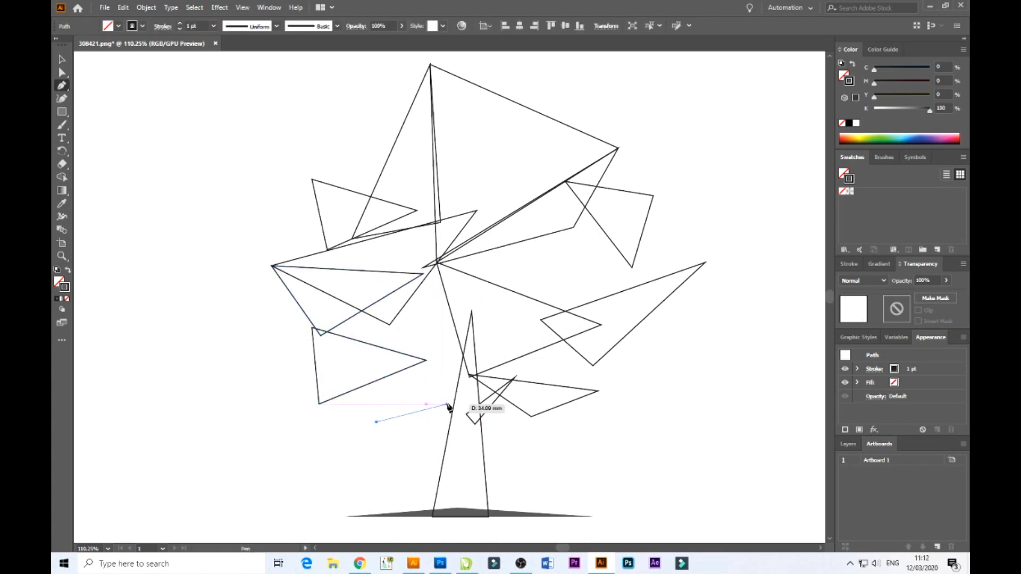
click(461, 398)
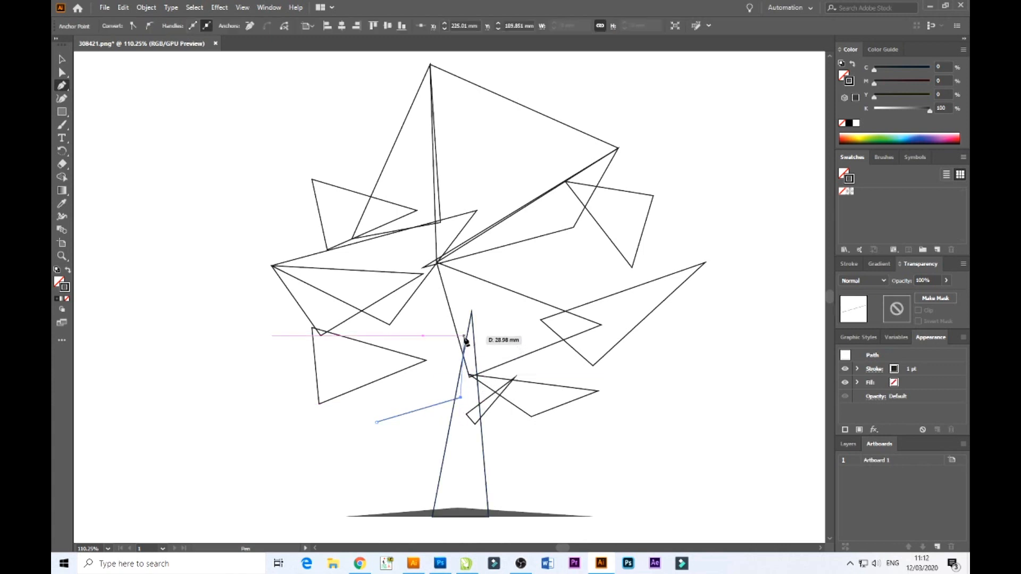
click(466, 285)
click(377, 422)
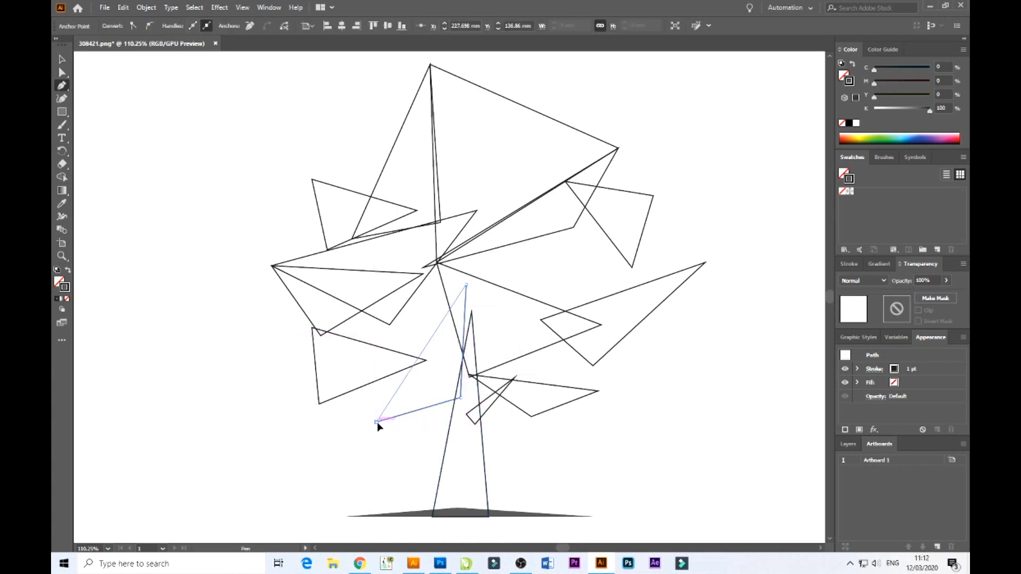
- Draw a long narrow triangle joining the lower-left triangle's bottom corner, the trunk-side triangle's lower-left corner, and a point above the trunk tip
click(319, 403)
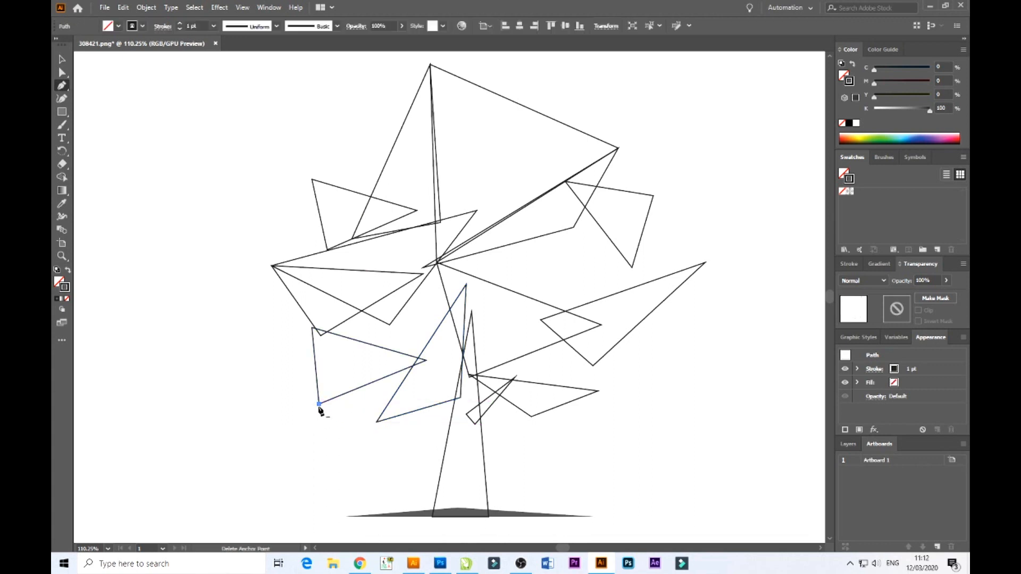
click(378, 423)
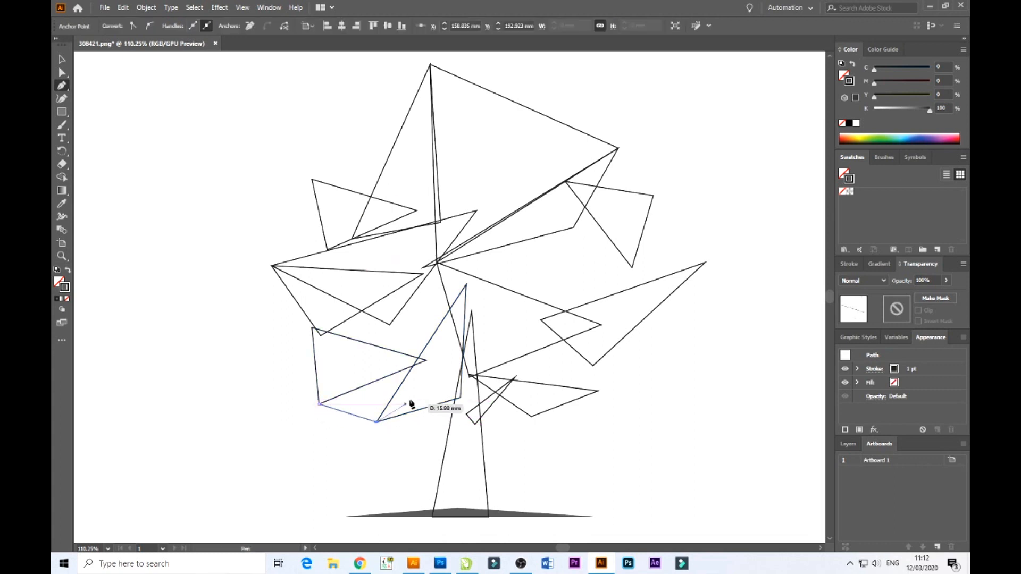
click(482, 265)
click(319, 403)
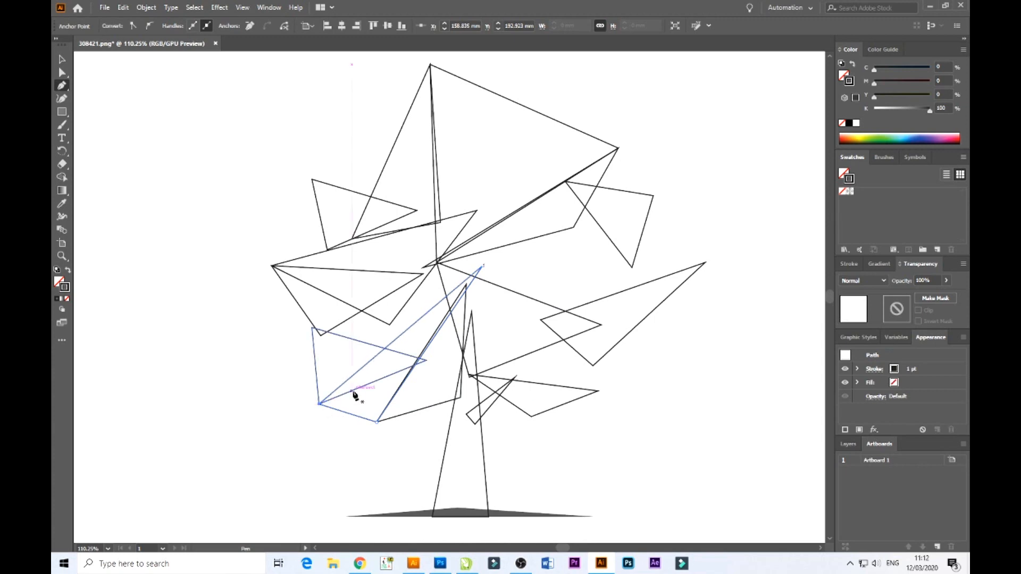
- Draw a large slanted four-sided shape across the crown's left half, from its lower edge up toward the top triangle and across the trunk
click(410, 412)
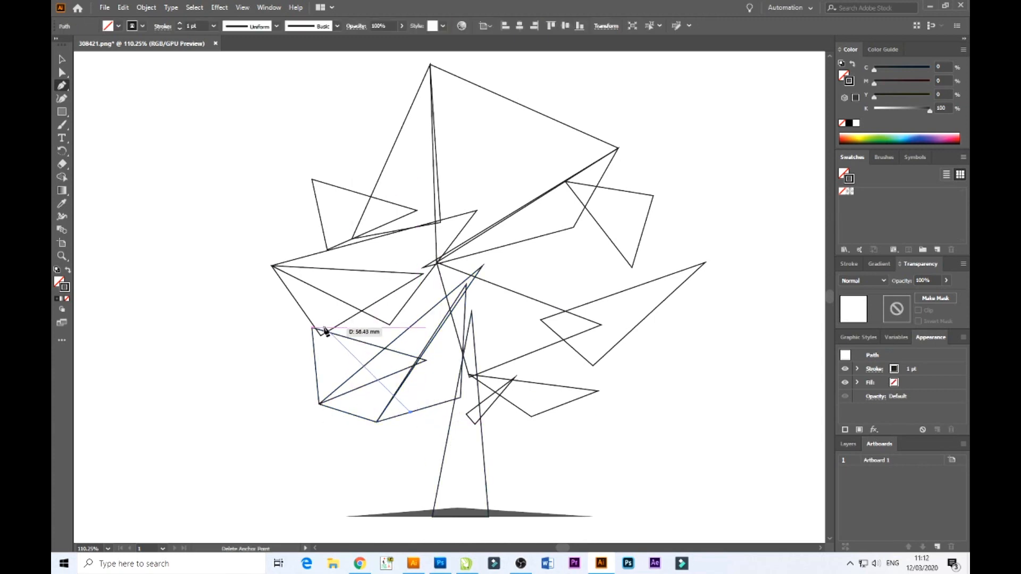
click(461, 204)
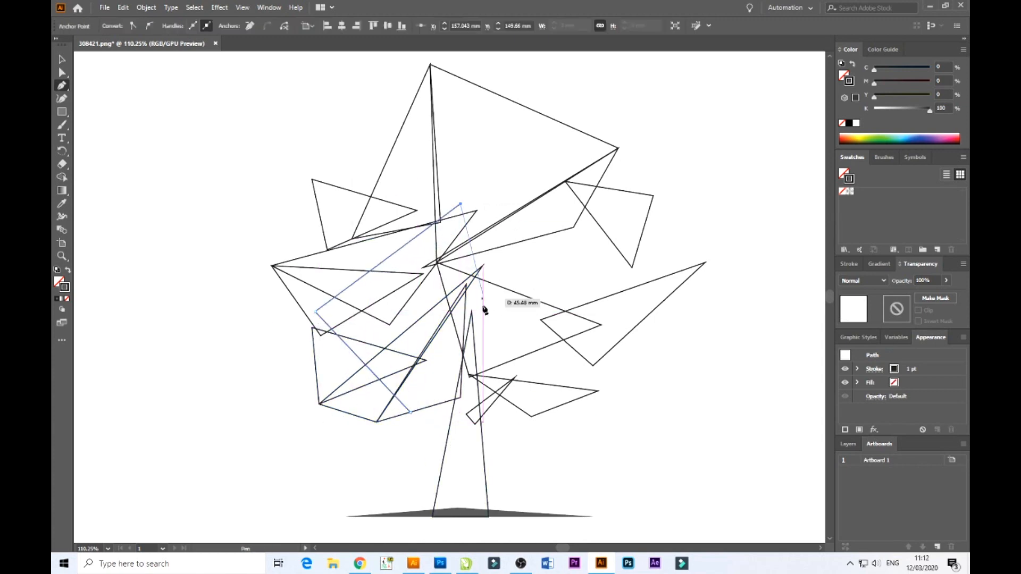
click(495, 347)
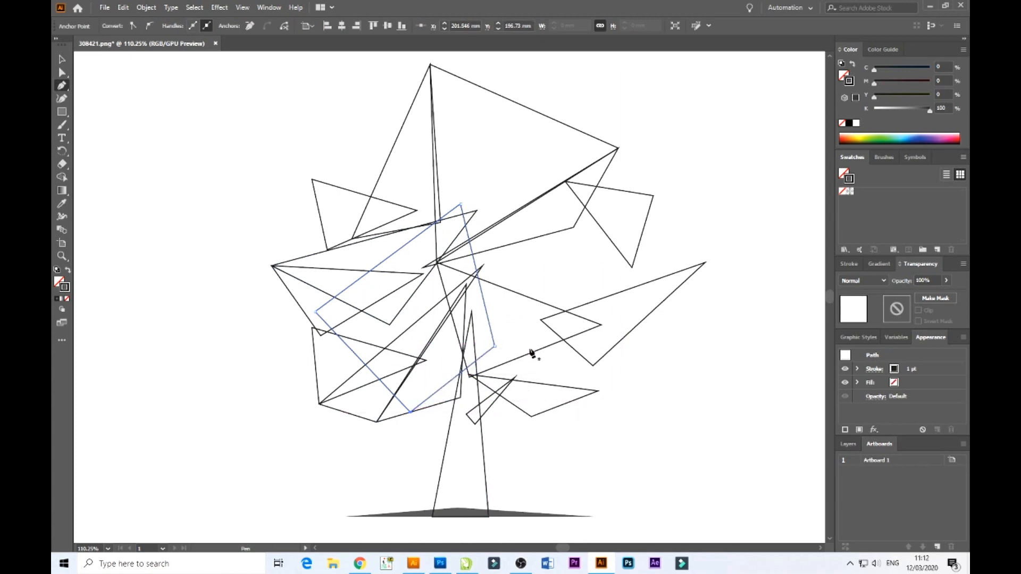
- Draw a small four-sided shape at the crown's lower right, between the slanted right triangle and the flat triangle's right corner
click(609, 329)
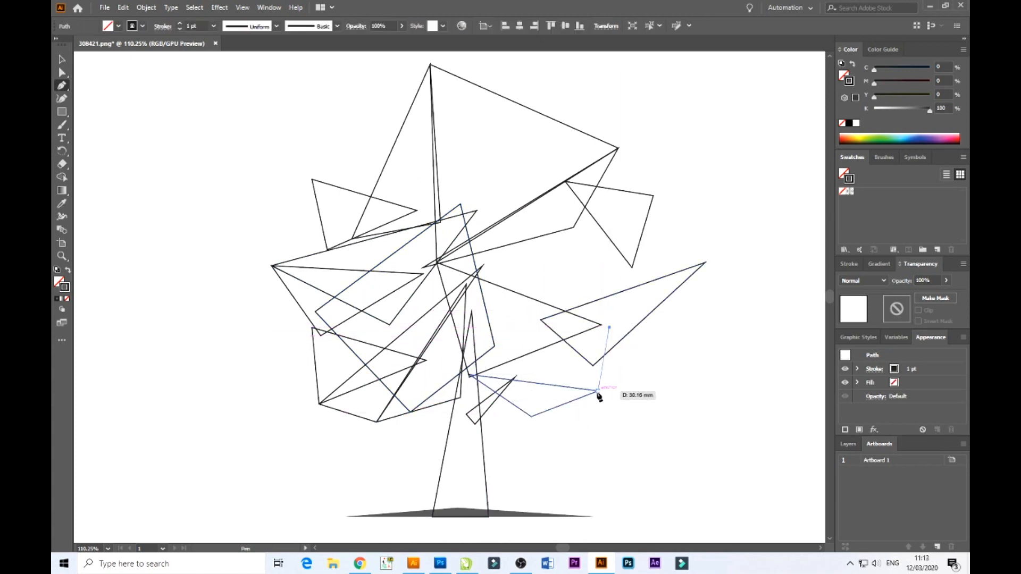
key(ctrl+z)
click(589, 344)
click(599, 391)
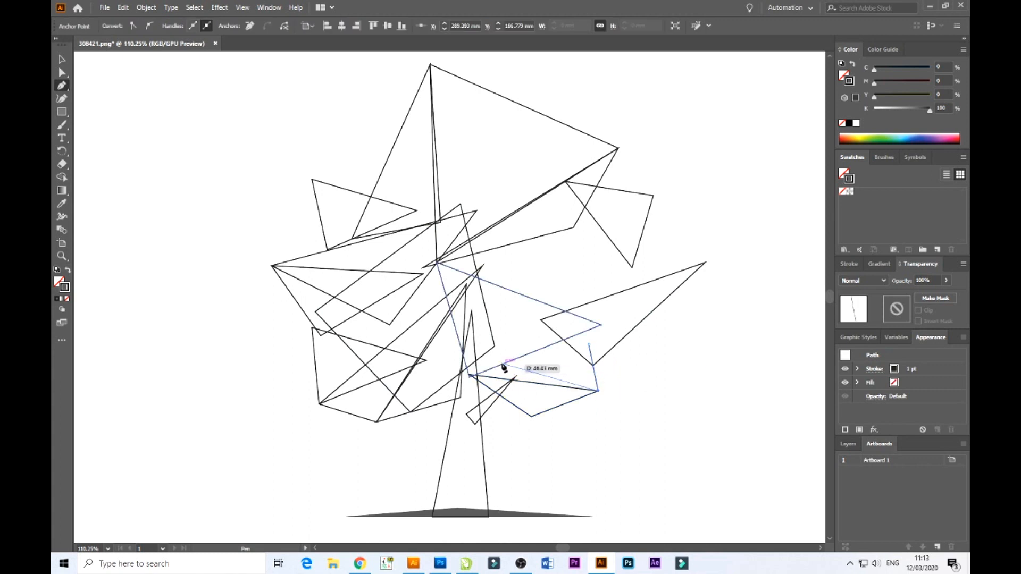
click(489, 358)
click(569, 328)
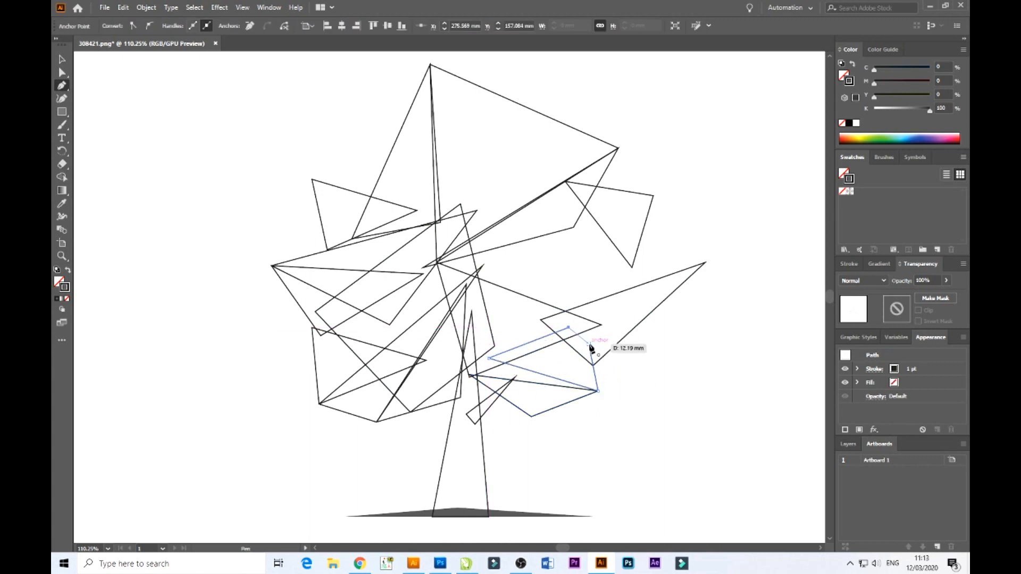
click(589, 344)
- Draw a wide four-sided shape across the crown's right half, reaching from the small right triangle and rightmost corner to the crown's center
click(584, 190)
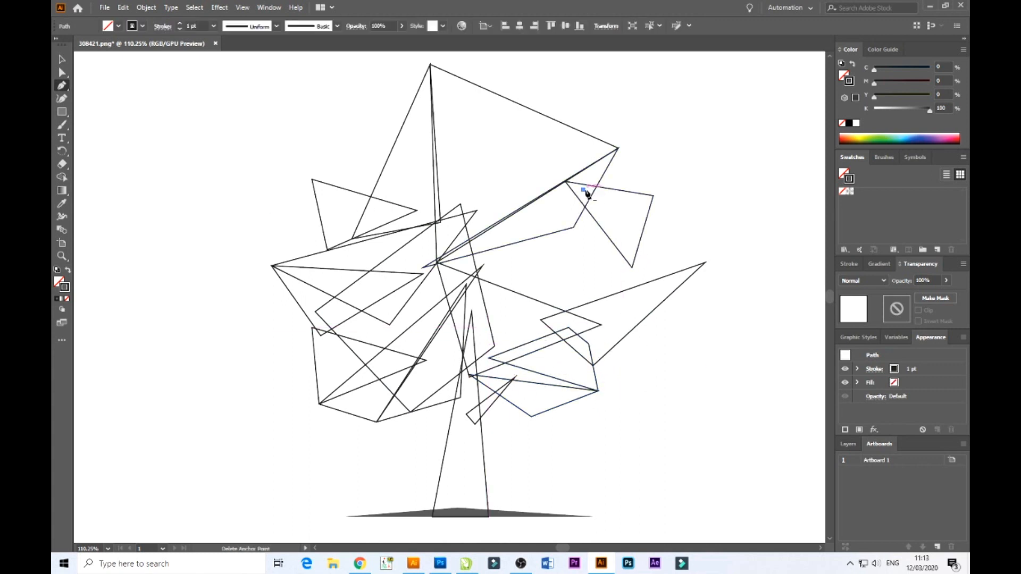
click(705, 262)
click(509, 332)
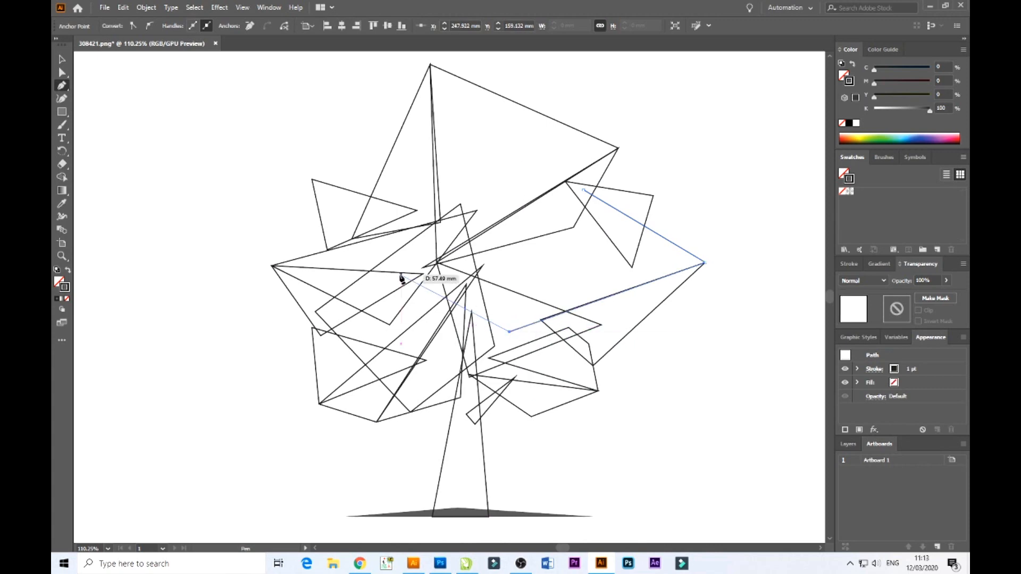
click(420, 261)
click(585, 191)
key(v)
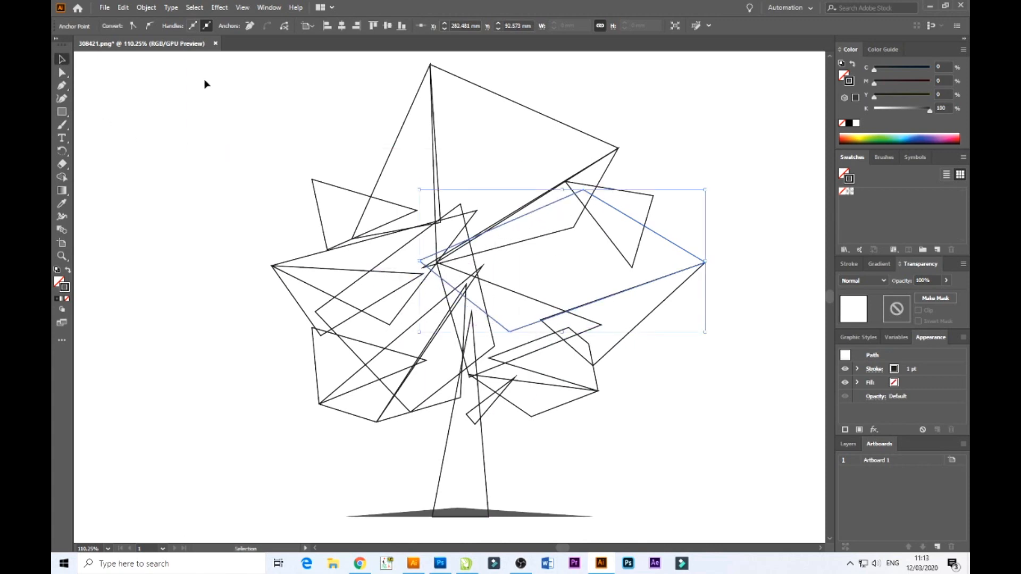
- Select all the tree's outlined shapes without the grey ground shape and set their stroke to none
click(516, 152)
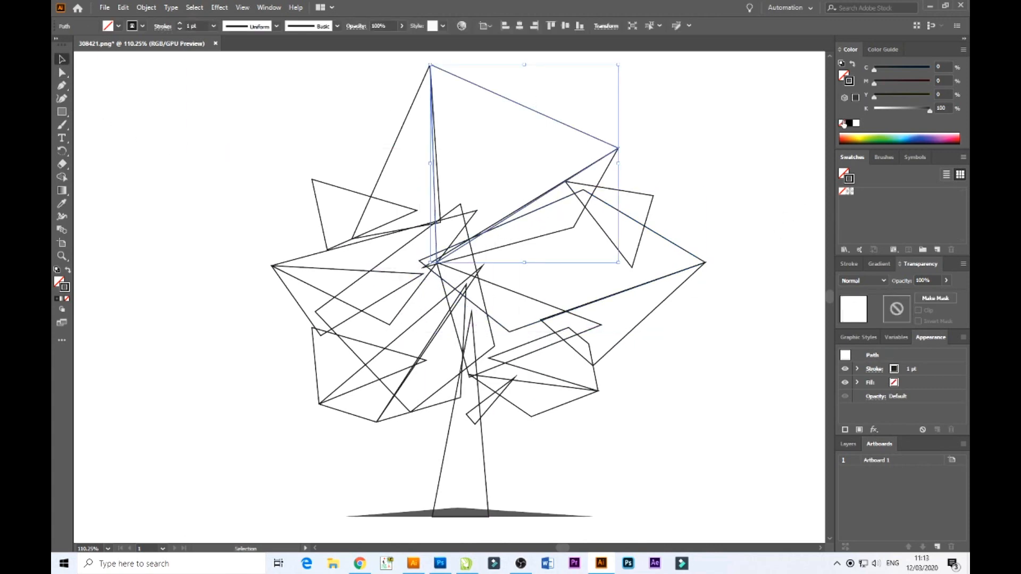
click(843, 75)
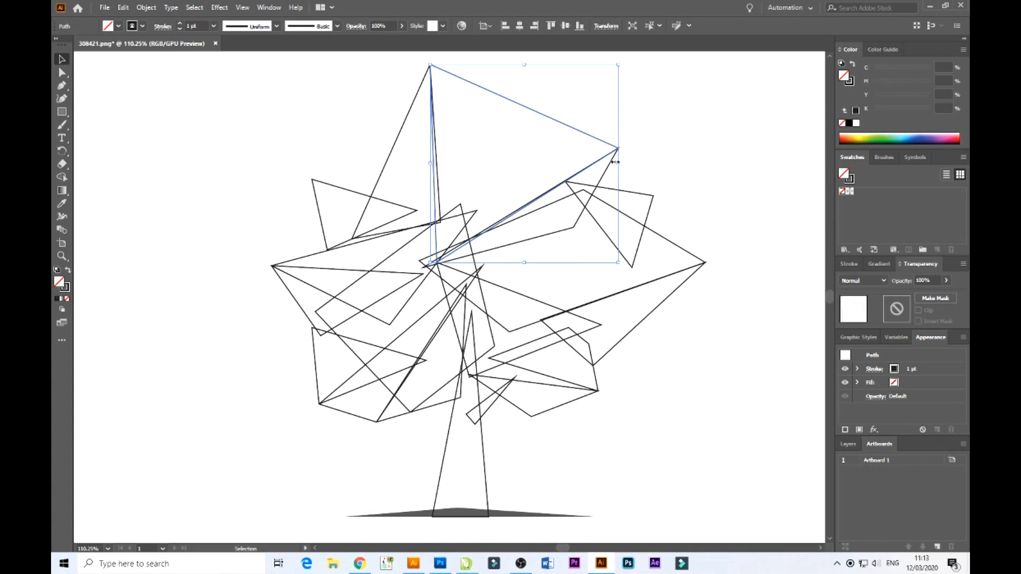
click(704, 110)
drag(270, 397, 270, 399)
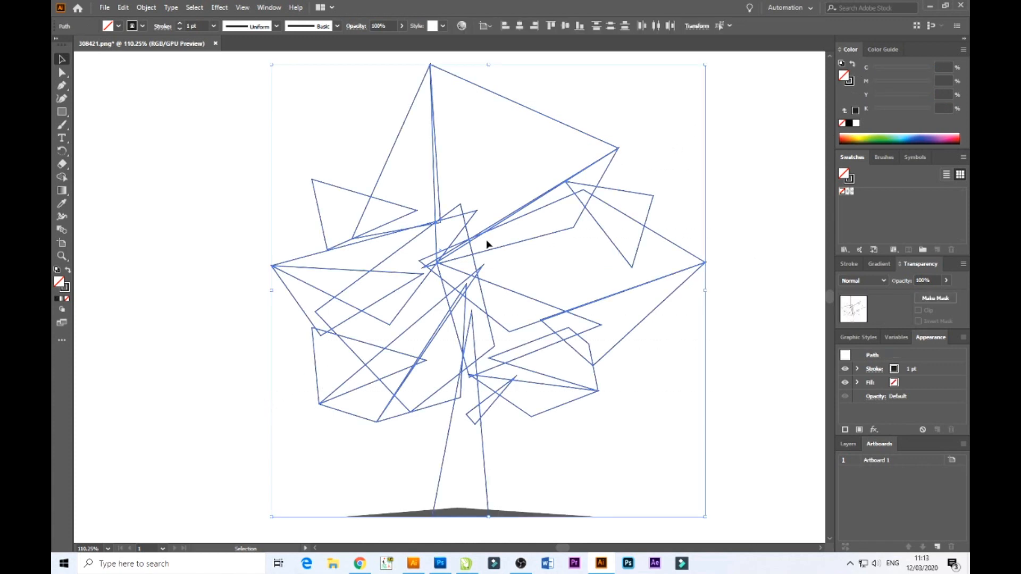
click(850, 81)
click(842, 123)
click(718, 114)
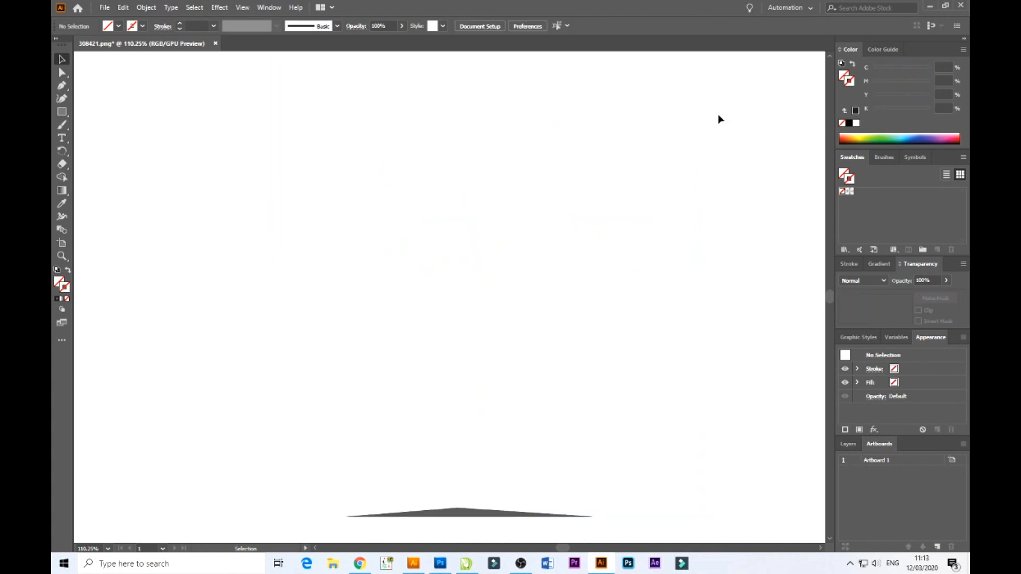
- Fill the large top triangle with light blue and the narrow triangle beside it on the left with yellowish green
click(550, 136)
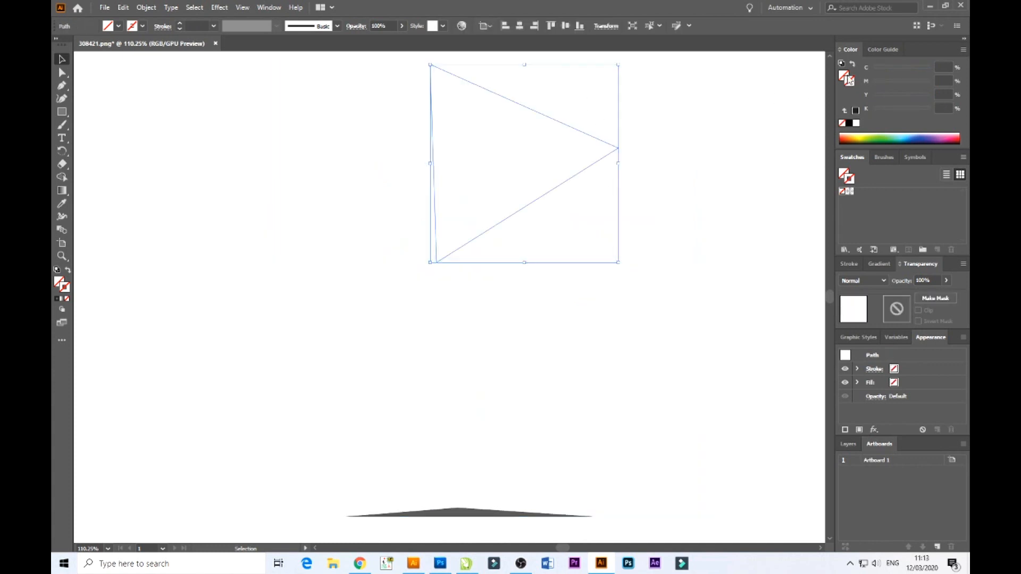
click(907, 135)
click(757, 147)
click(397, 138)
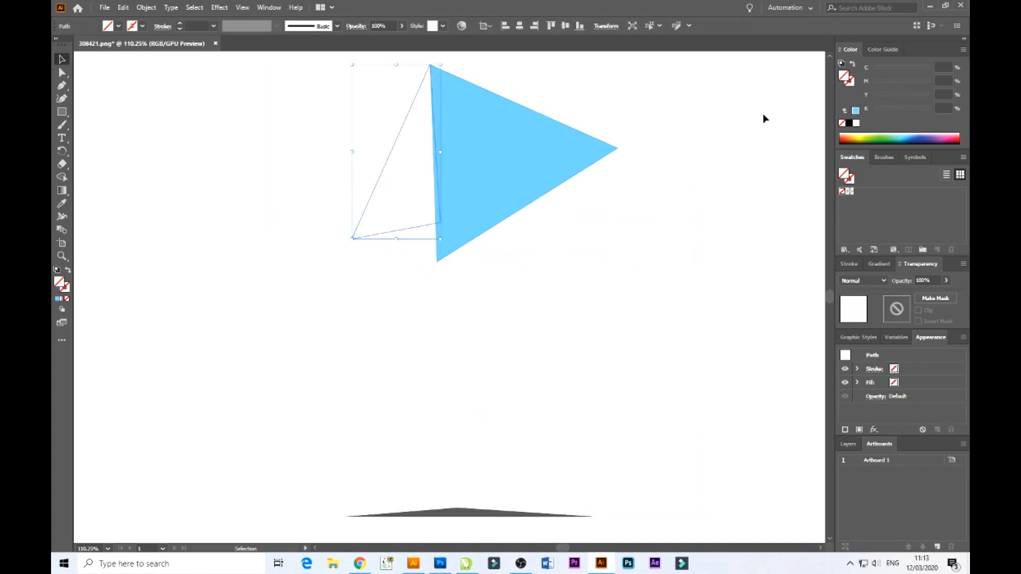
click(876, 137)
click(626, 159)
- Fill the shape under the large top triangle with dark green and the small triangle on the crown's right with pale green
click(603, 176)
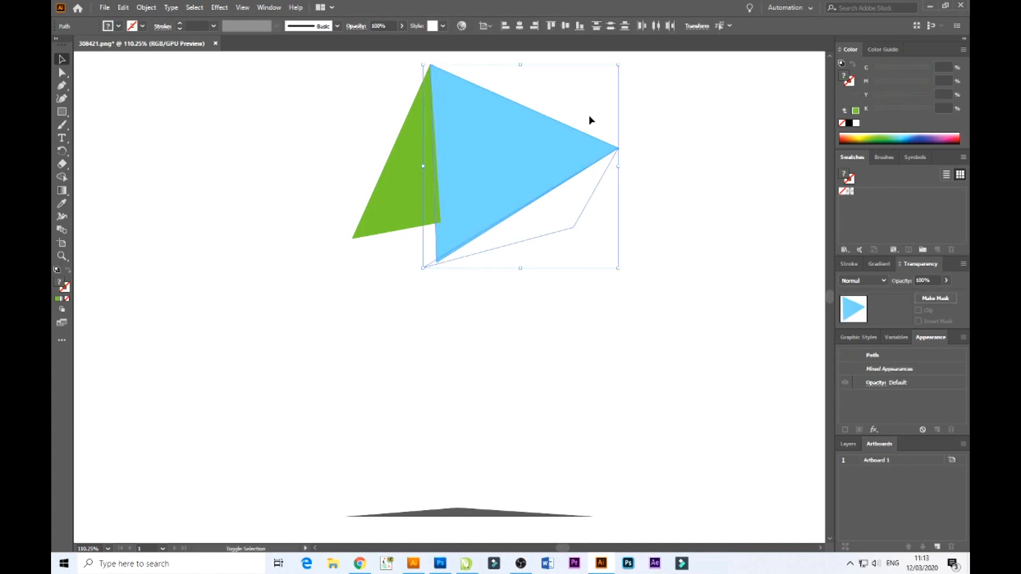
click(892, 138)
click(686, 175)
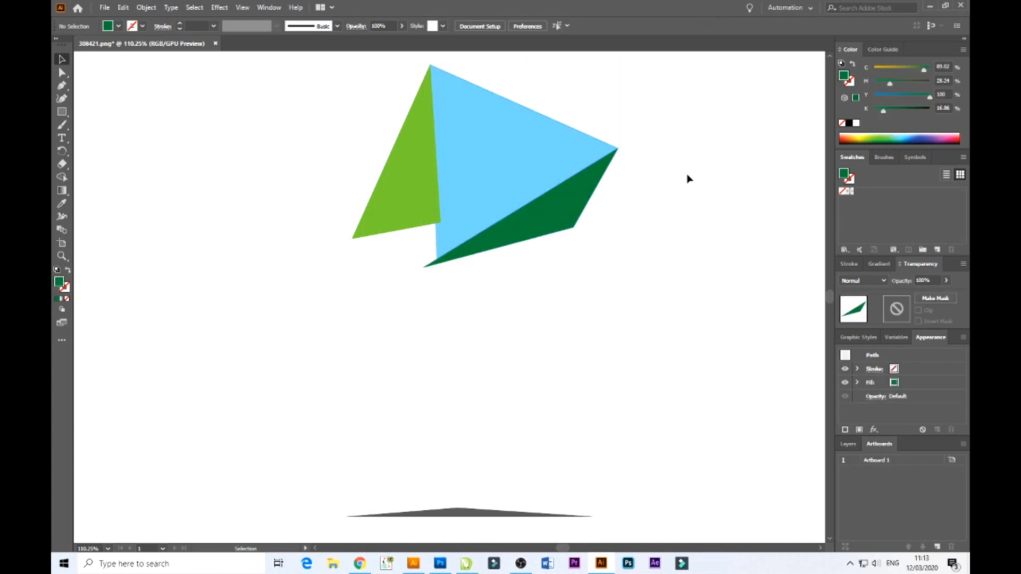
click(648, 202)
click(871, 137)
click(679, 205)
- Fill the wide four-sided shape on the right with bright green and bring the dark green and pale green shapes in front of it
click(679, 249)
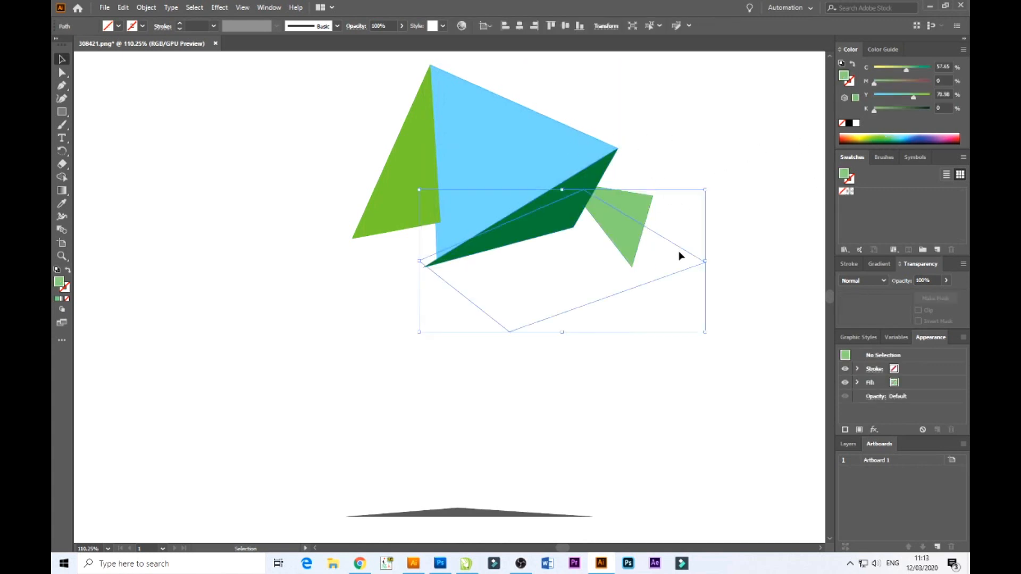
click(878, 136)
click(729, 192)
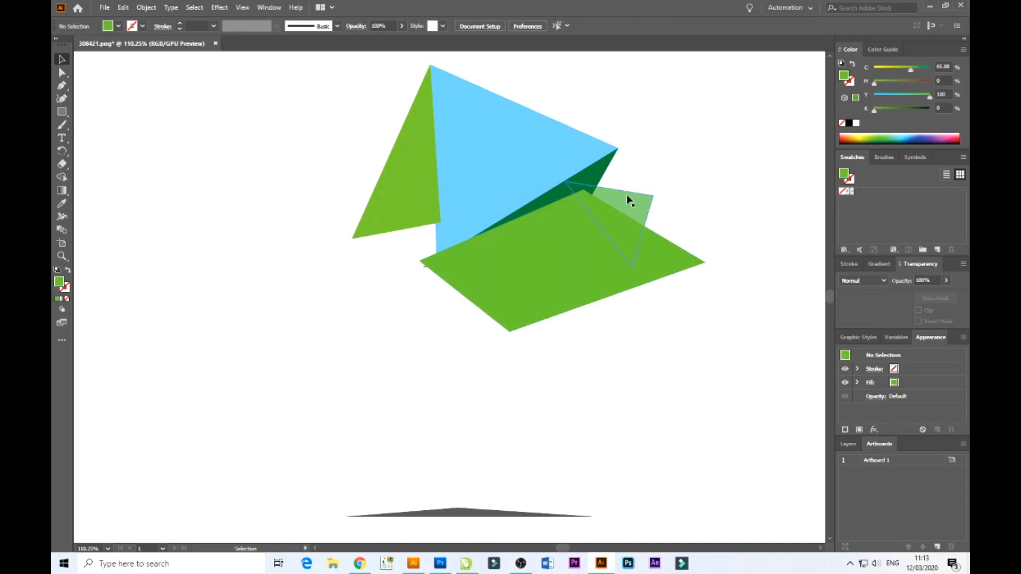
drag(611, 184, 597, 189)
key(ctrl+shift+])
click(705, 238)
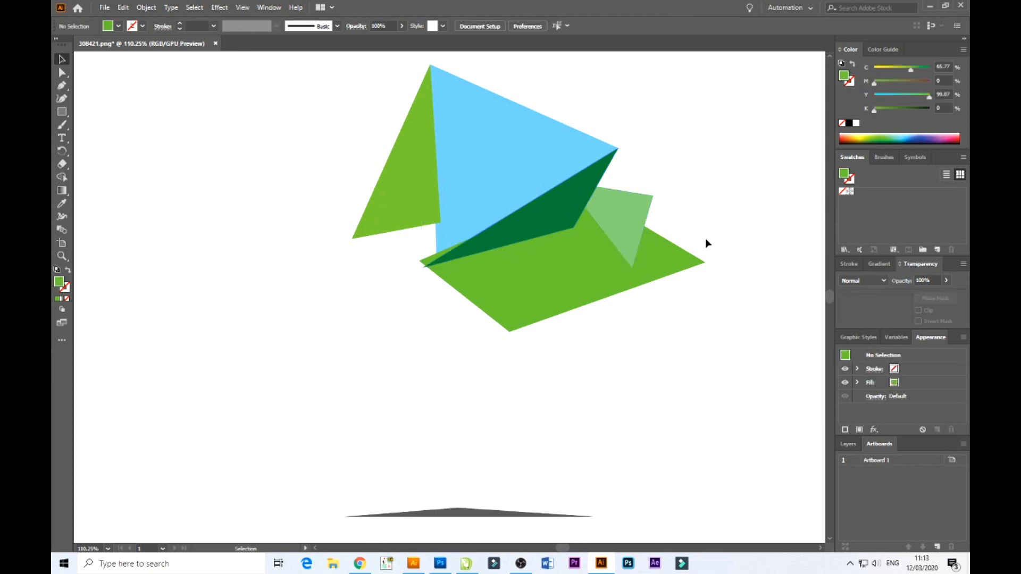
- Fill the slanted right triangle with turquoise and the small four-sided shape below it with dark blue
click(660, 304)
click(899, 134)
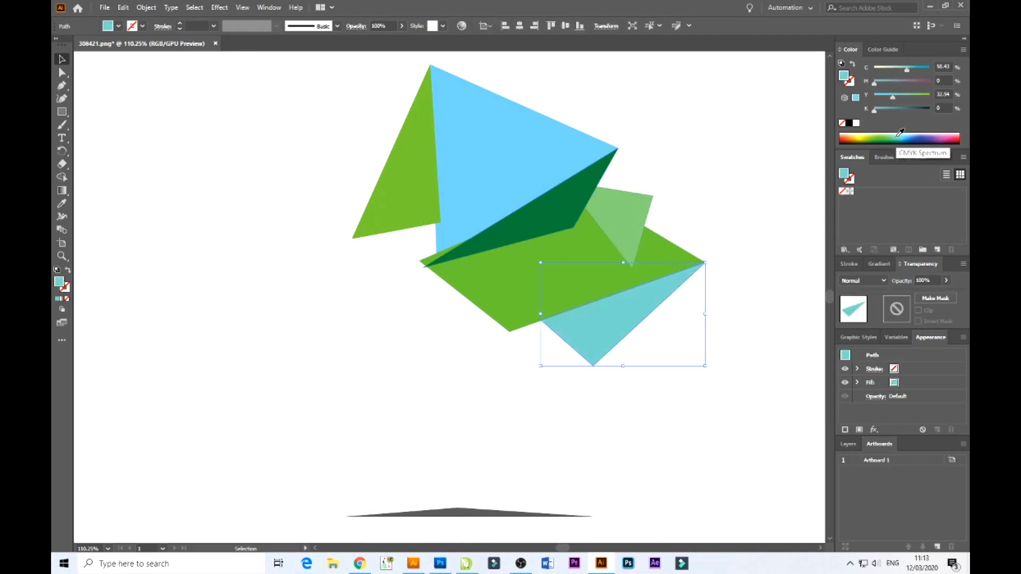
click(615, 361)
click(602, 388)
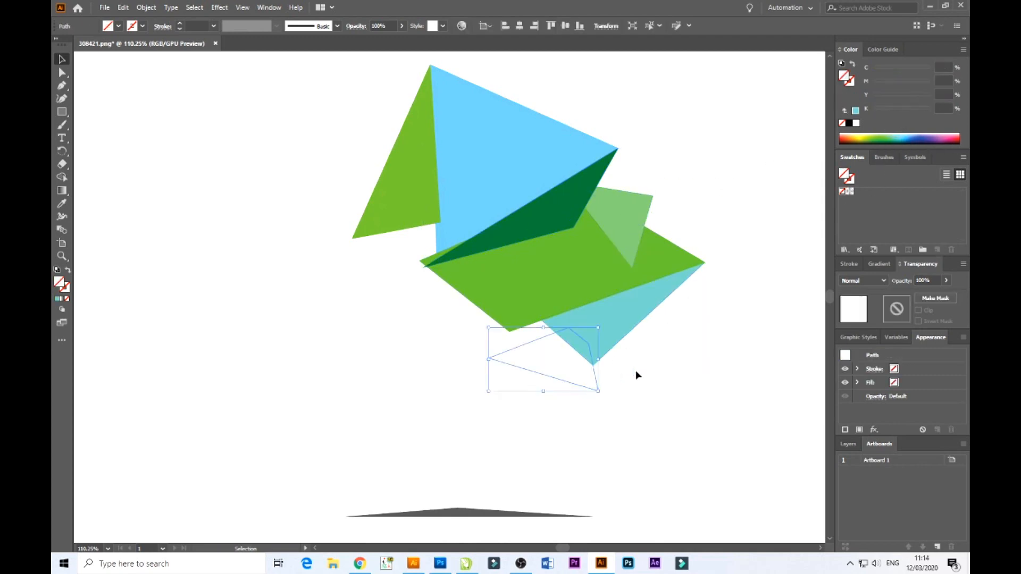
click(908, 137)
- Fill the flat triangle at the crown's lower right with medium green
click(541, 403)
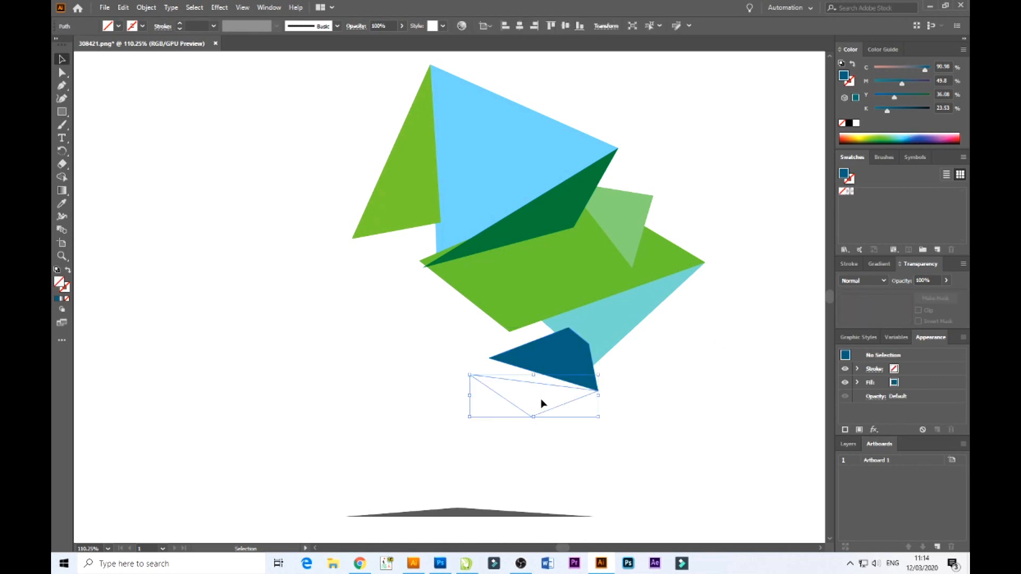
click(875, 138)
click(495, 447)
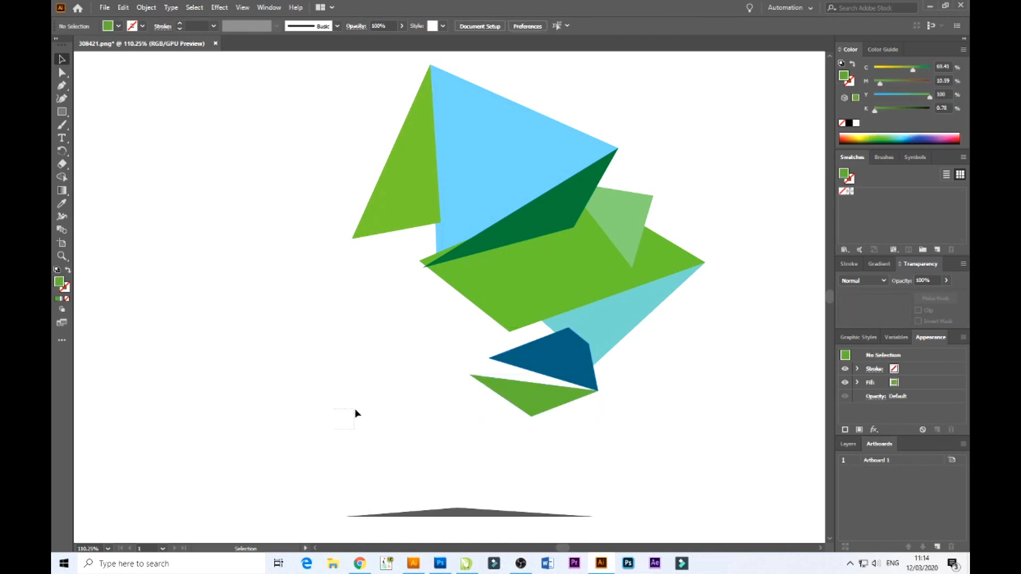
- Fill the long narrow lower-left triangle with very dark green and the adjoining triangle toward the trunk with blackish green
drag(355, 409, 356, 411)
click(878, 139)
click(451, 450)
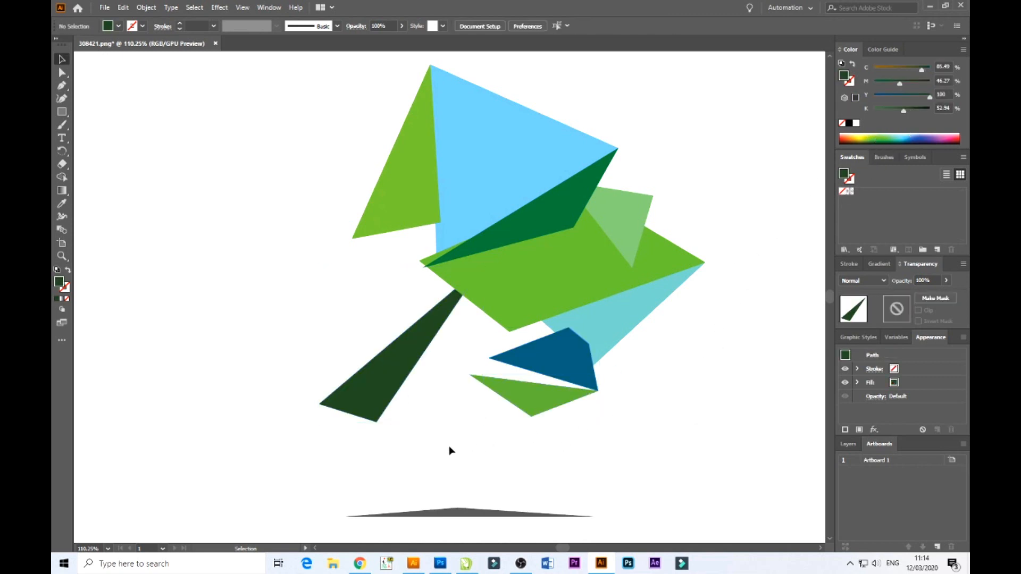
click(397, 406)
click(877, 137)
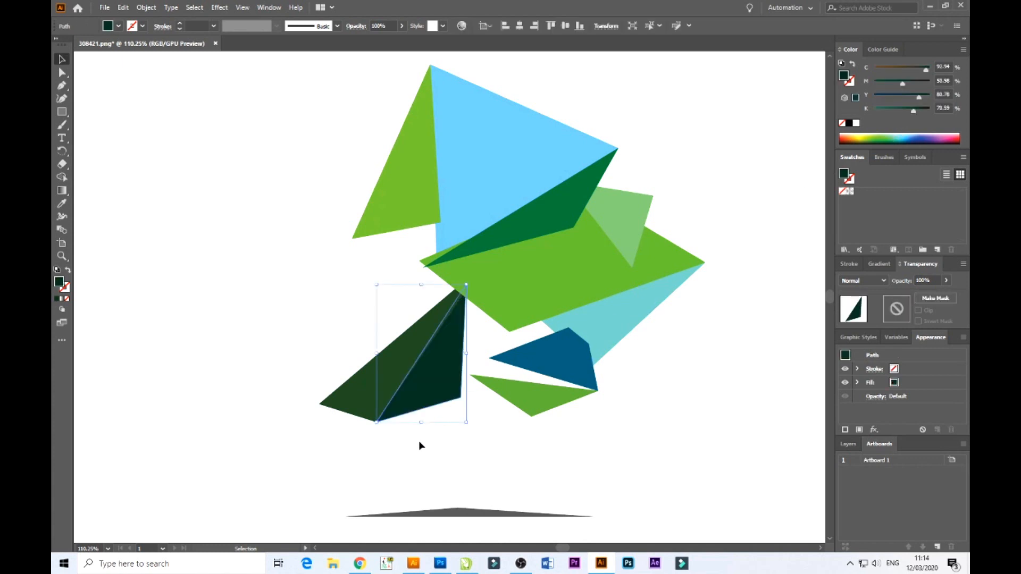
- Recolor the triangle nearest the trunk soft green and fill the unfilled triangle at the tree's lower left with light turquoise
click(356, 455)
click(403, 411)
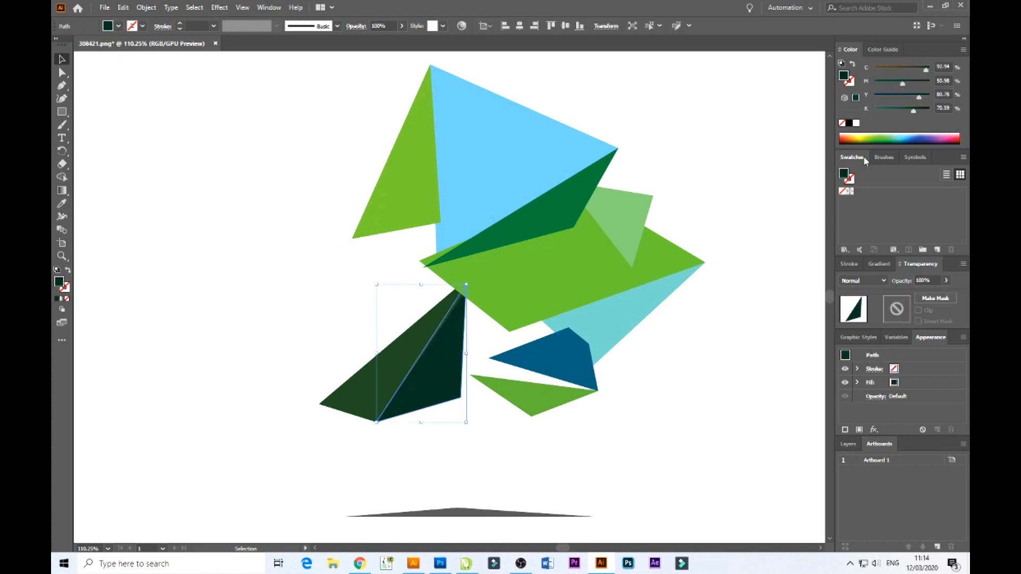
click(893, 136)
click(312, 340)
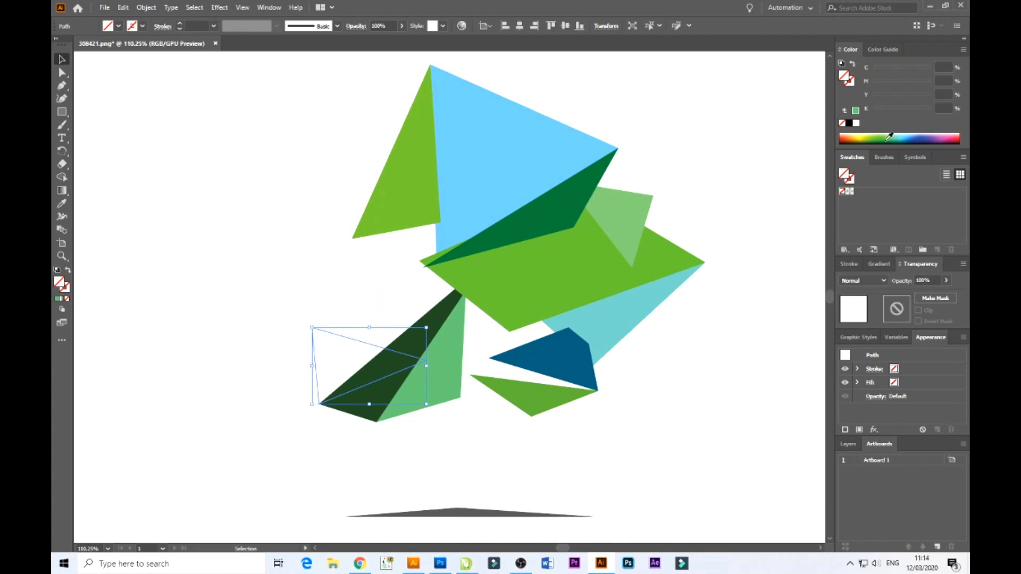
click(903, 135)
- Fill the flat triangle at the far left with light yellow-green and the small triangle above it with dark green
click(301, 303)
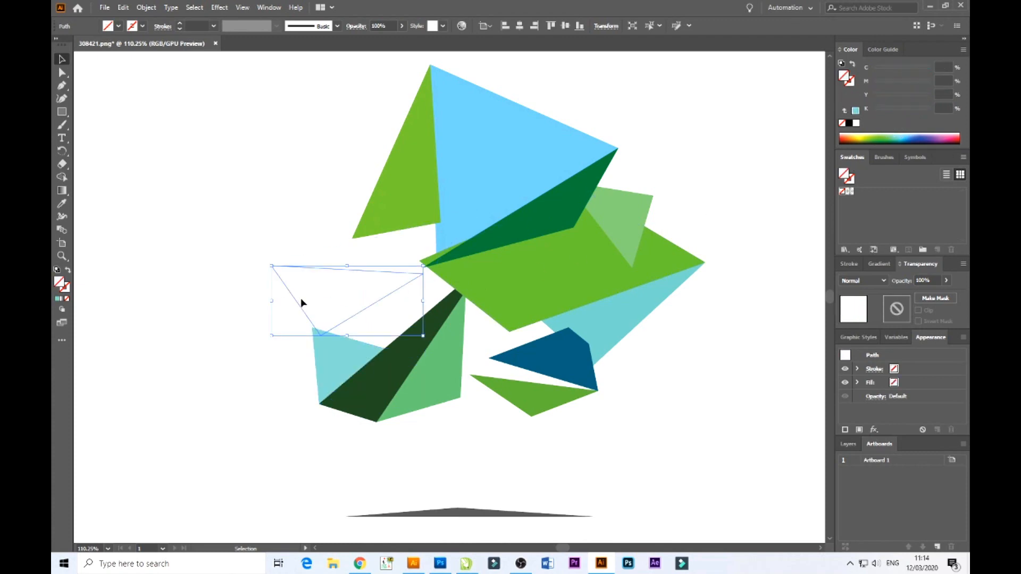
click(873, 139)
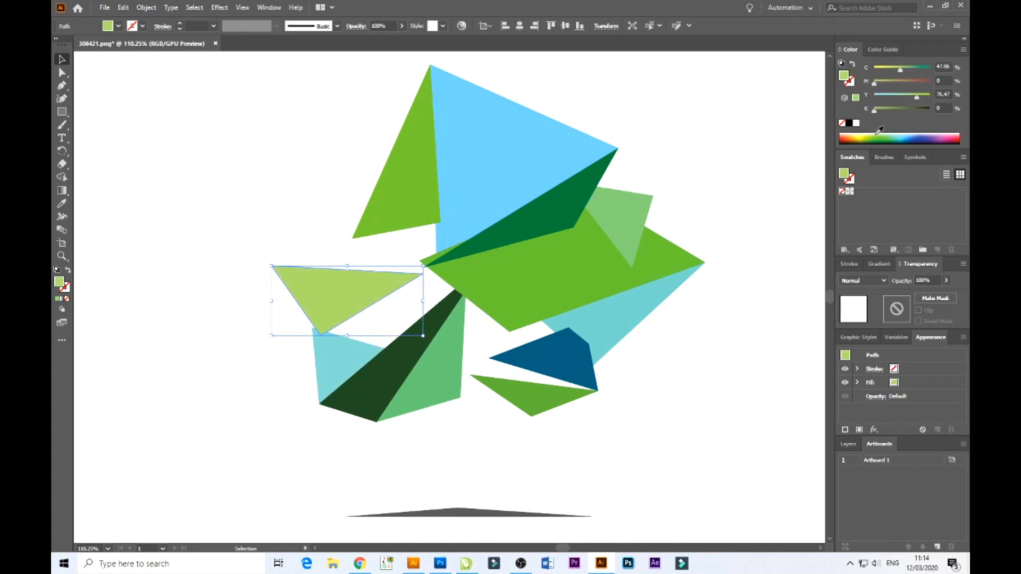
click(322, 222)
click(893, 136)
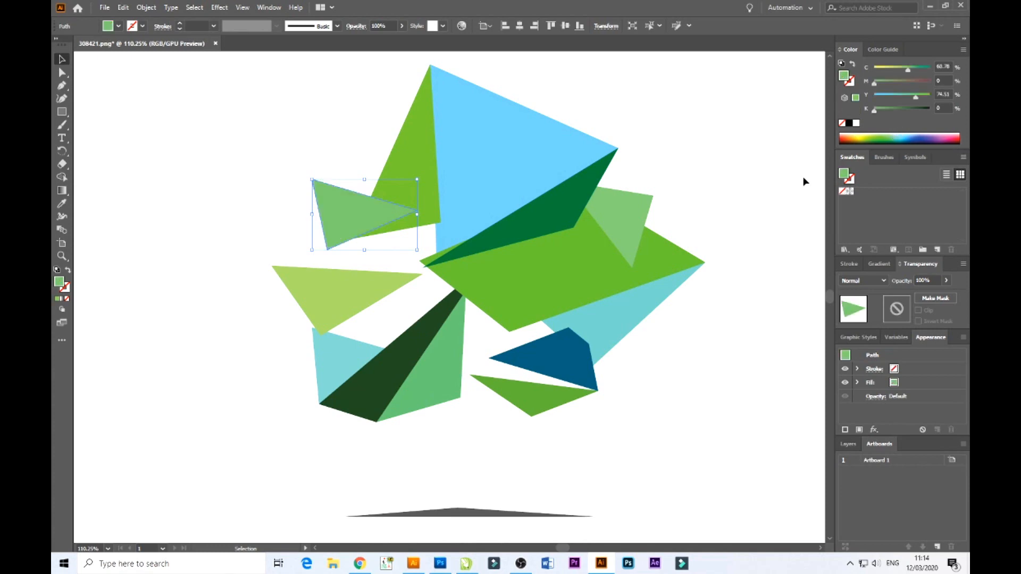
click(899, 136)
drag(889, 133, 881, 137)
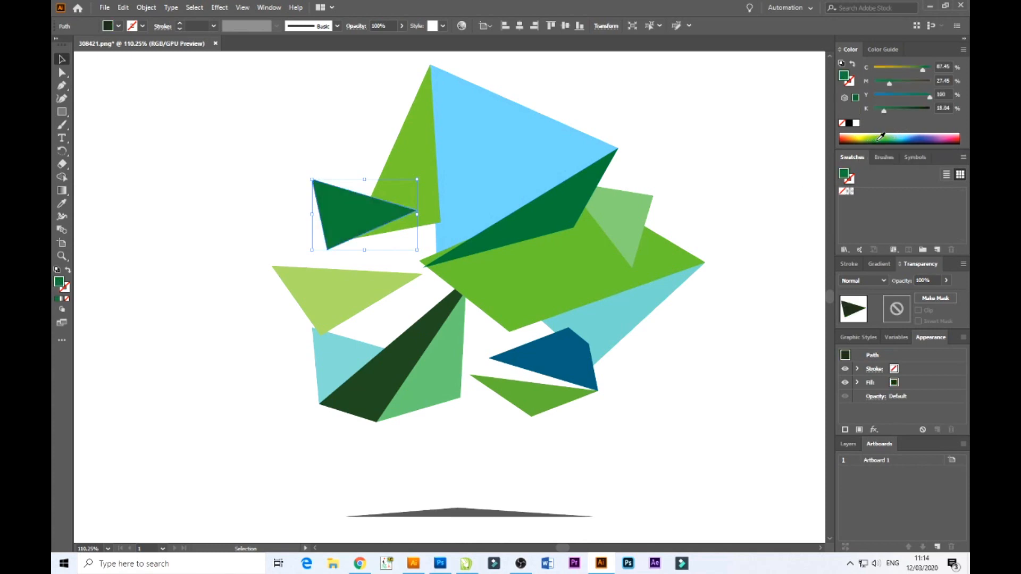
- Fill the wide slanted shape between the dark green and yellow-green triangles with teal green
click(308, 257)
click(898, 137)
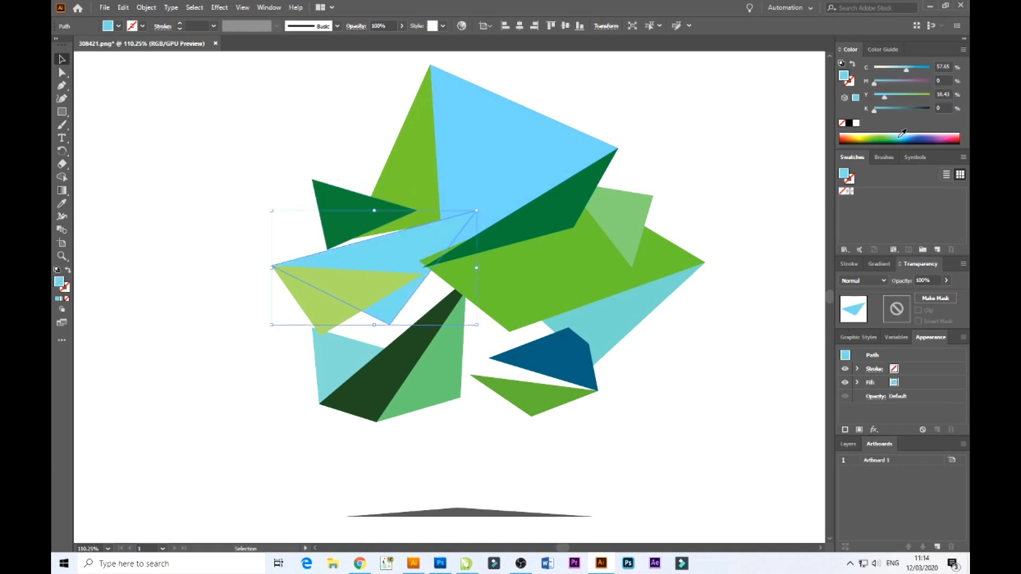
click(886, 138)
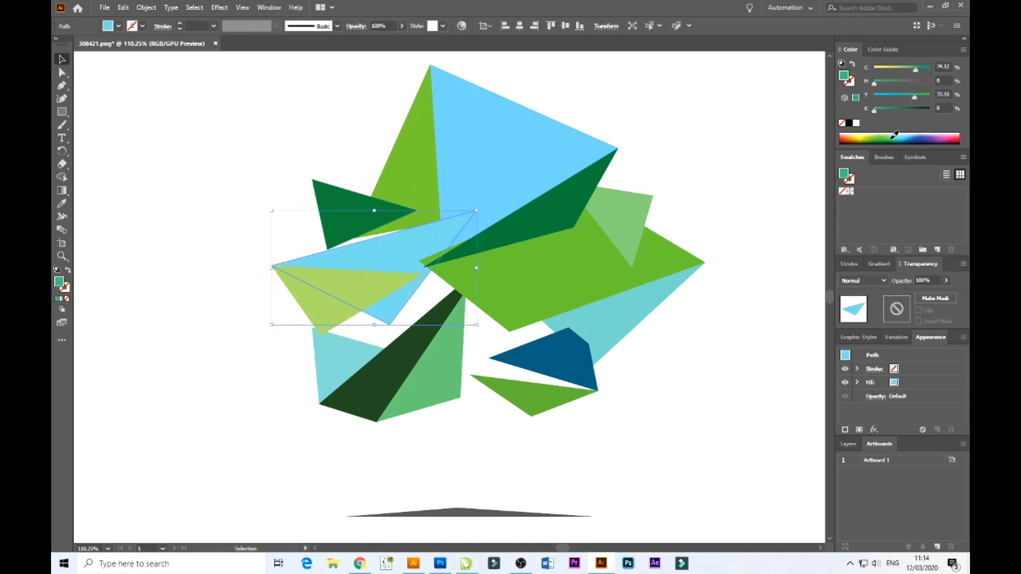
- Fill the large unfilled four-sided shape in the left centre with medium green and shift it slightly down and left
click(358, 332)
drag(260, 333, 342, 357)
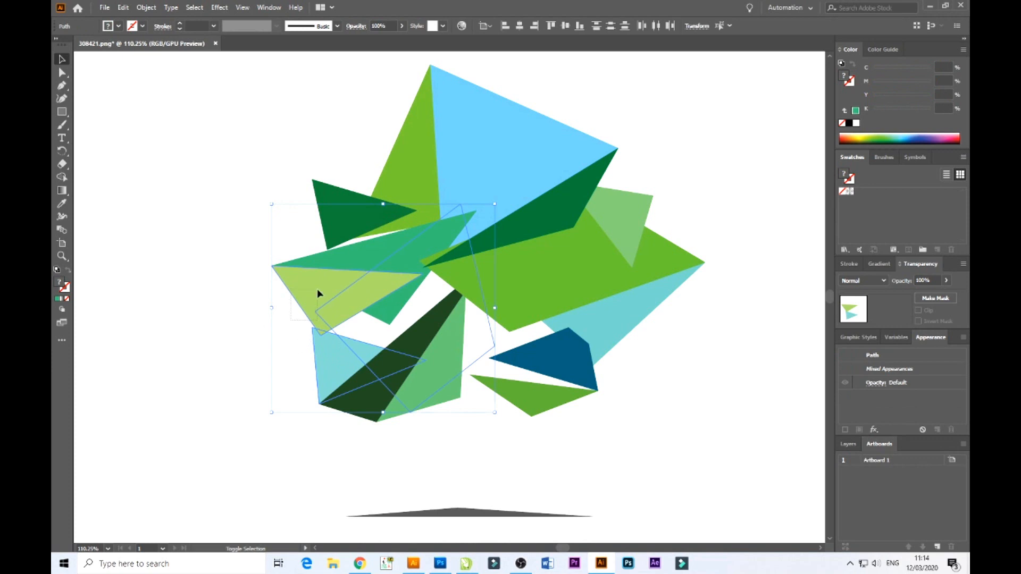
drag(318, 290, 318, 289)
shift+click(334, 357)
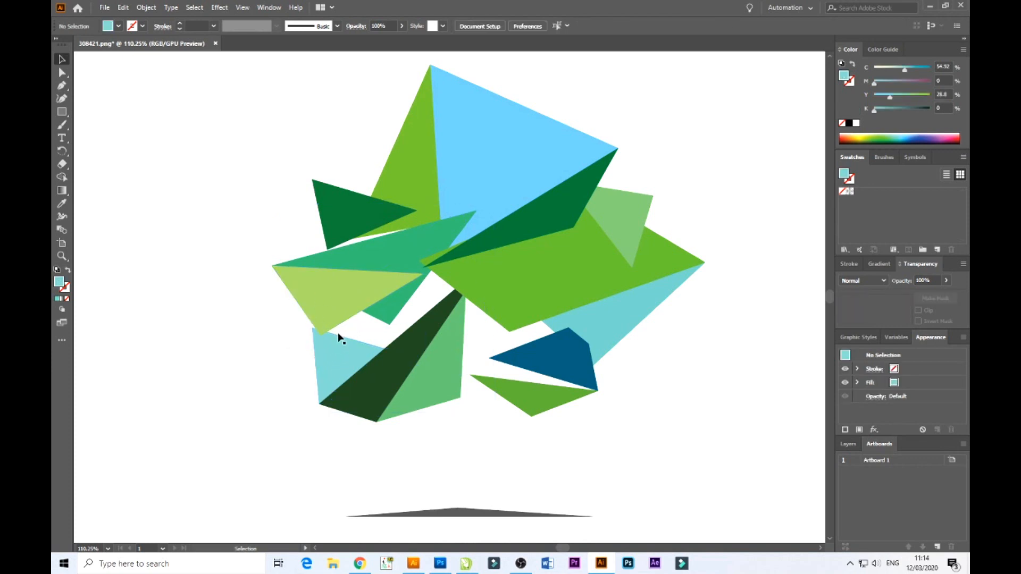
click(334, 298)
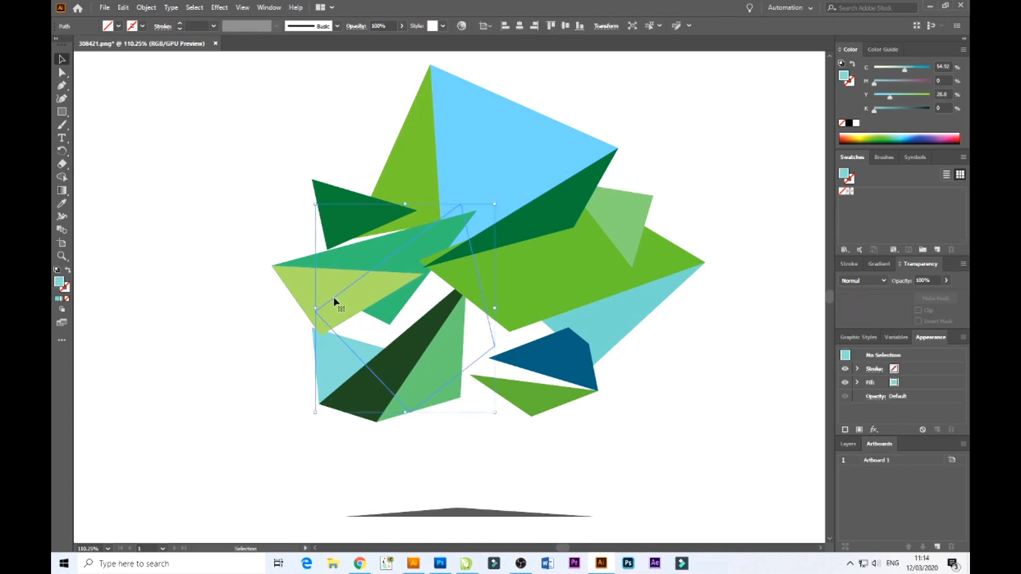
click(887, 137)
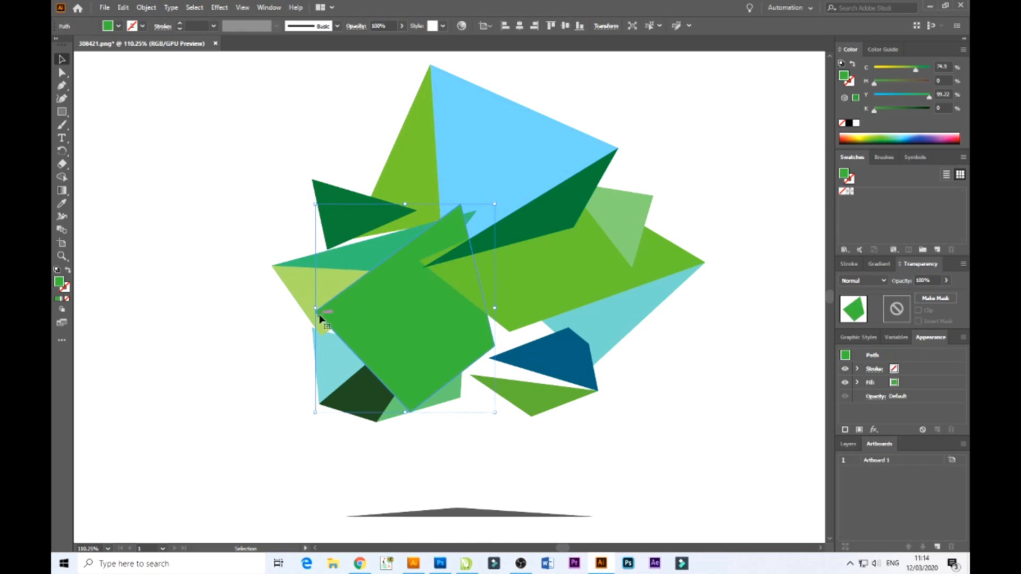
drag(361, 335, 358, 339)
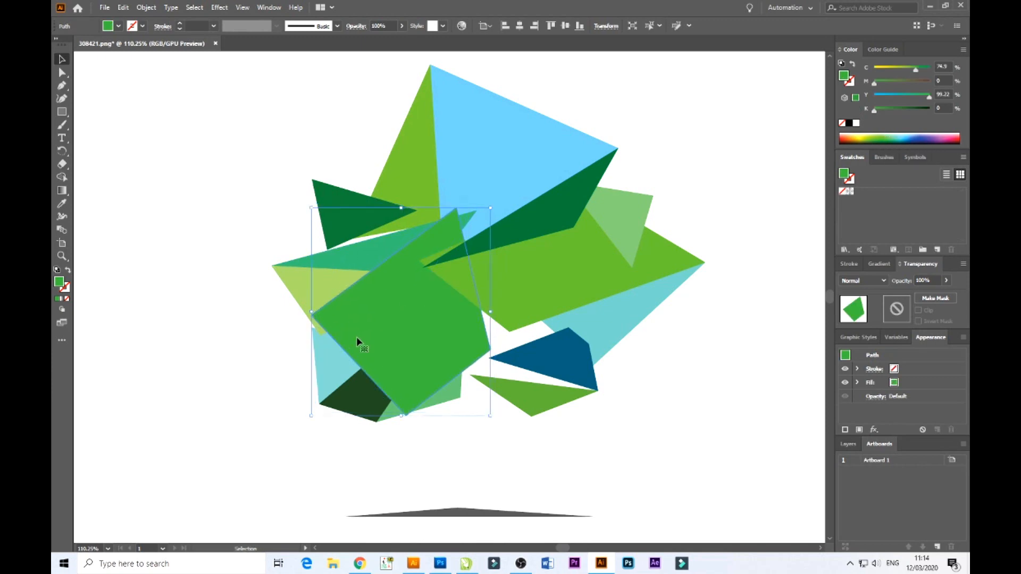
- Enlarge the dark green upper-left triangle so it closes the gap above the teal green shape
click(198, 308)
click(349, 227)
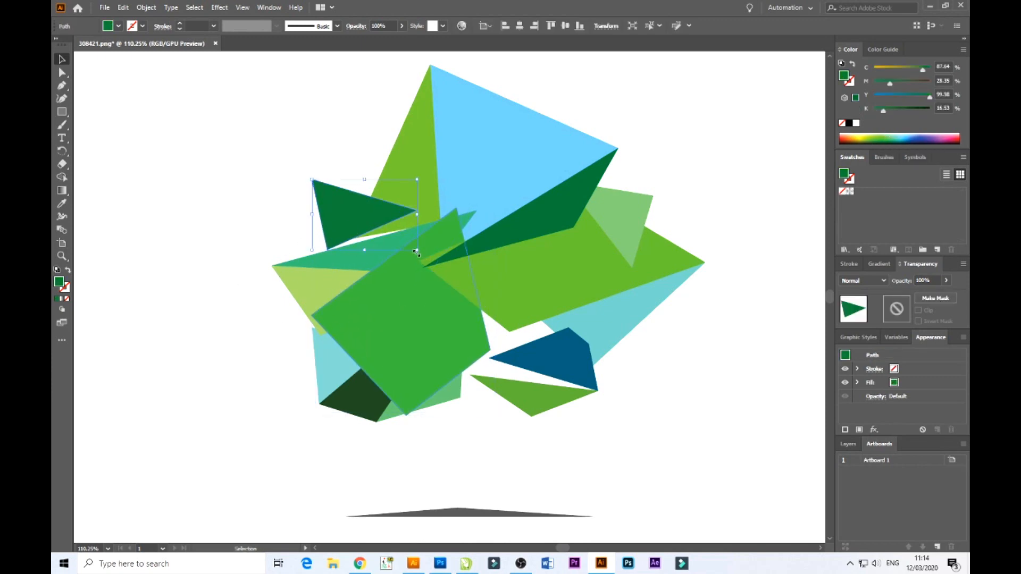
drag(416, 251, 432, 267)
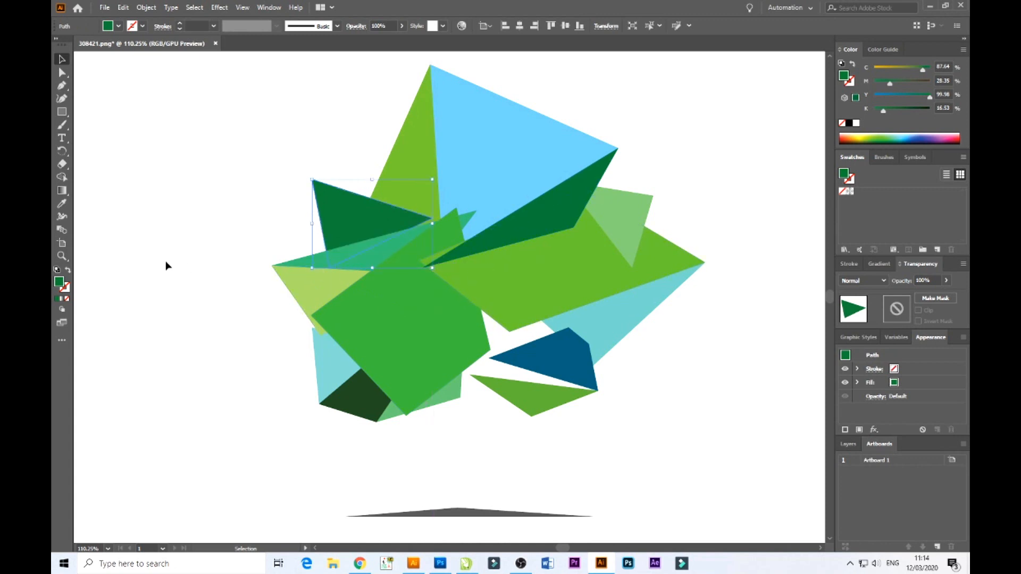
click(166, 265)
- Align the medium green polygon's upper corner with the teal shape's tip and its left corner with the yellow-green triangle's lowest point
click(454, 216)
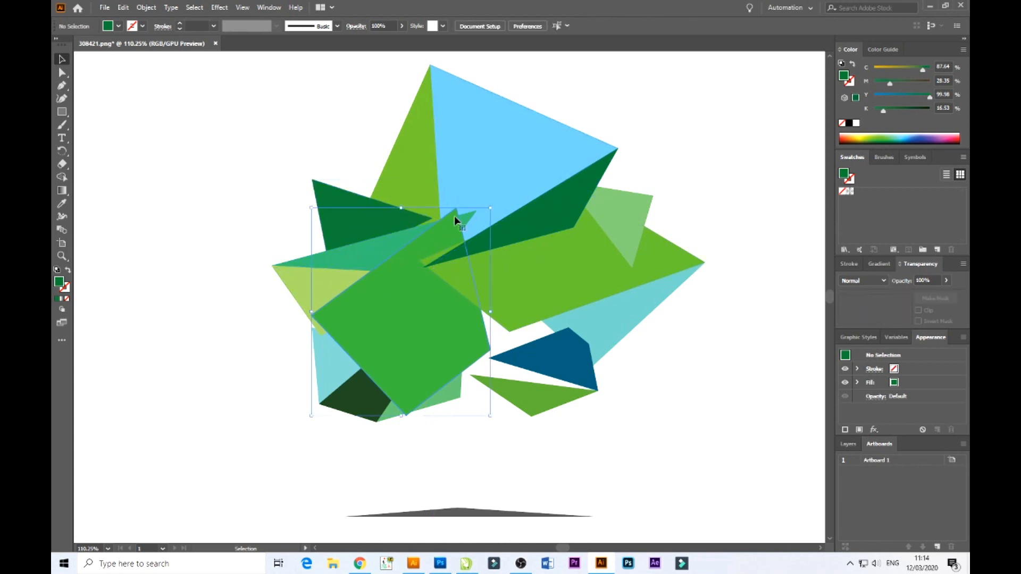
click(62, 73)
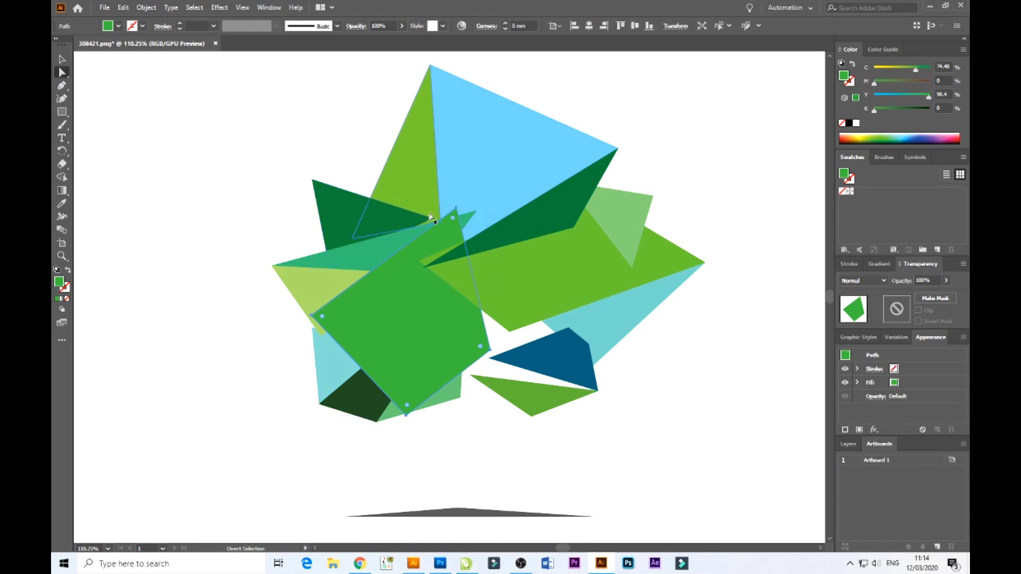
drag(457, 210, 474, 211)
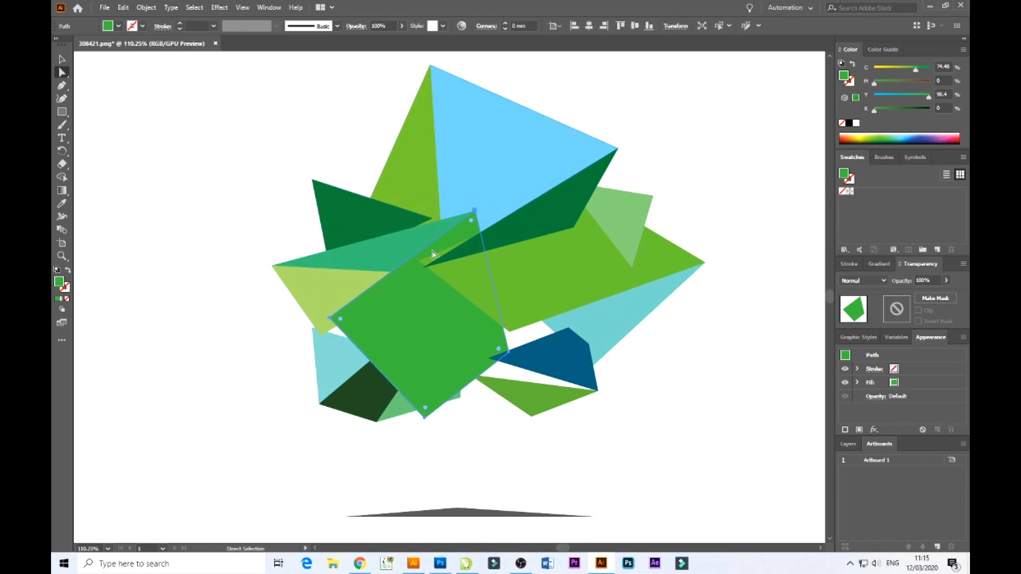
click(267, 324)
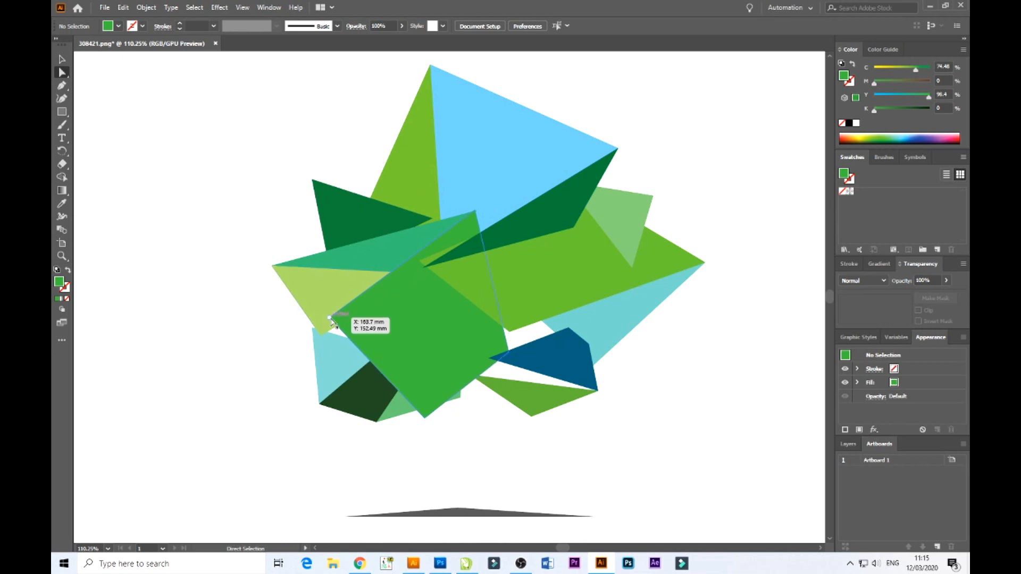
click(330, 319)
drag(321, 321, 322, 336)
- Move the turquoise triangle's upper corner to the polygon's left corner and tuck the soft green triangle's right corner behind the polygon
click(267, 366)
click(314, 336)
click(211, 412)
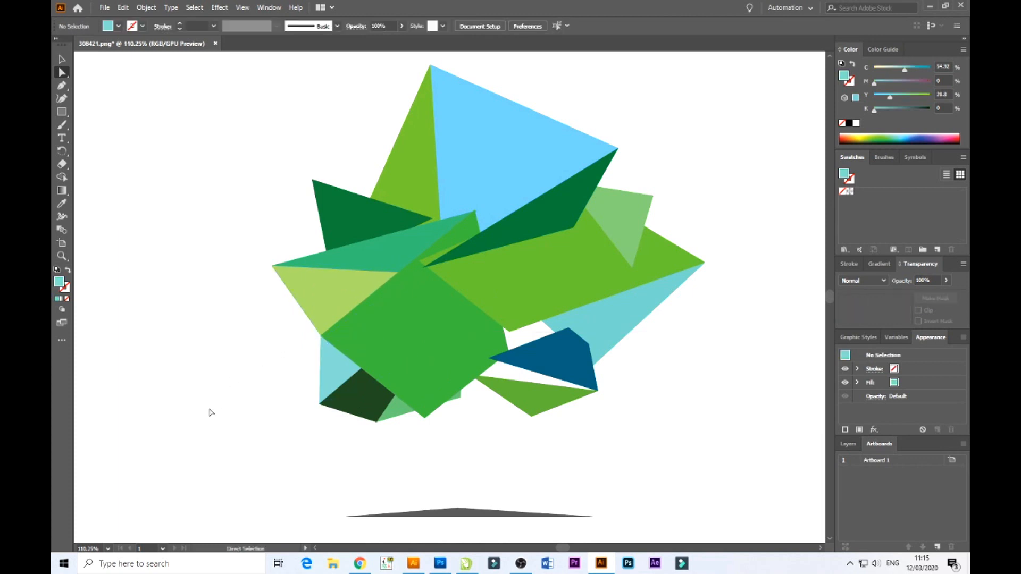
click(462, 398)
drag(462, 398, 396, 395)
click(342, 473)
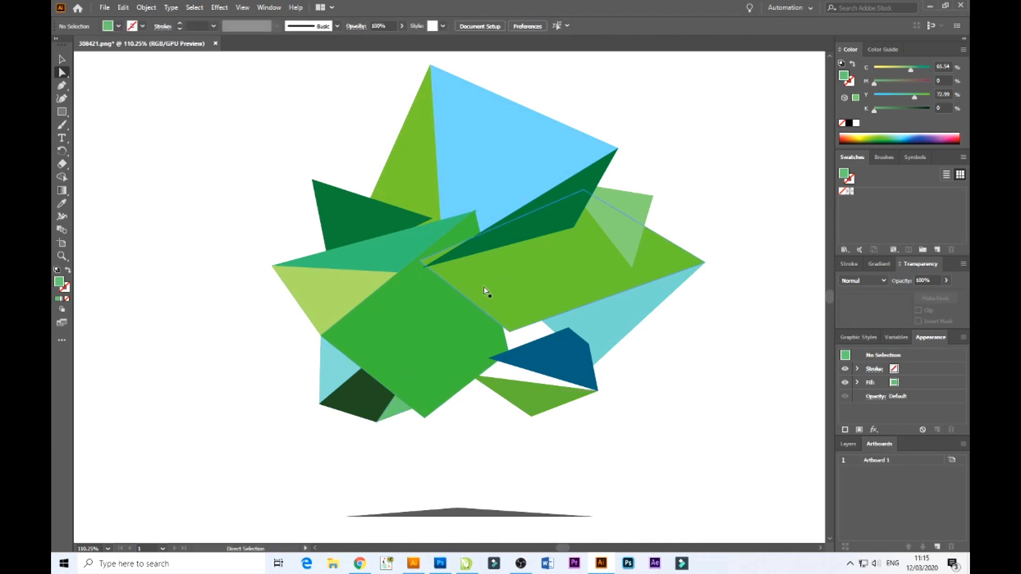
- Move the long dark green shape's left tip onto the left corner of the wide bright green shape
click(425, 268)
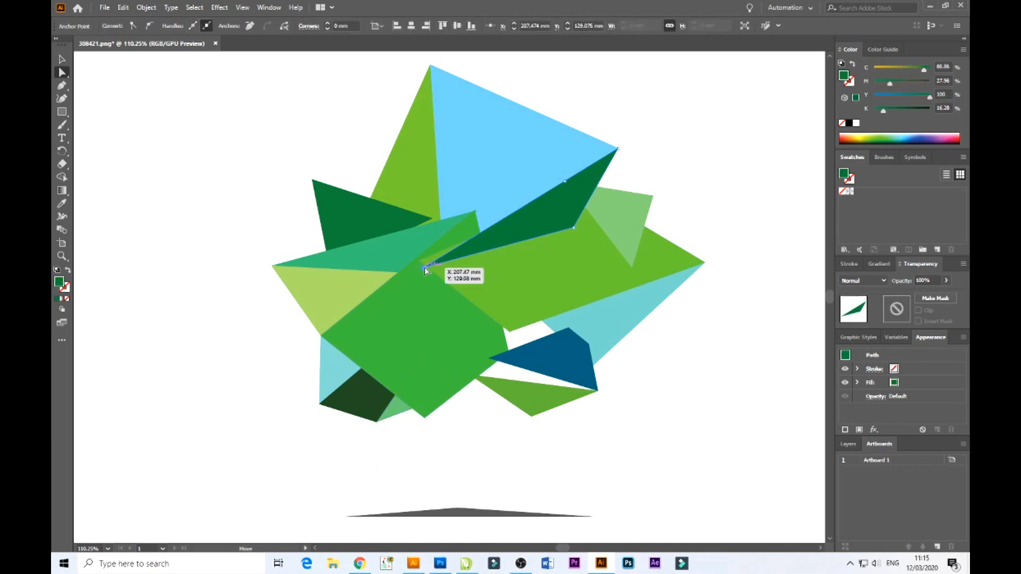
drag(426, 268, 420, 261)
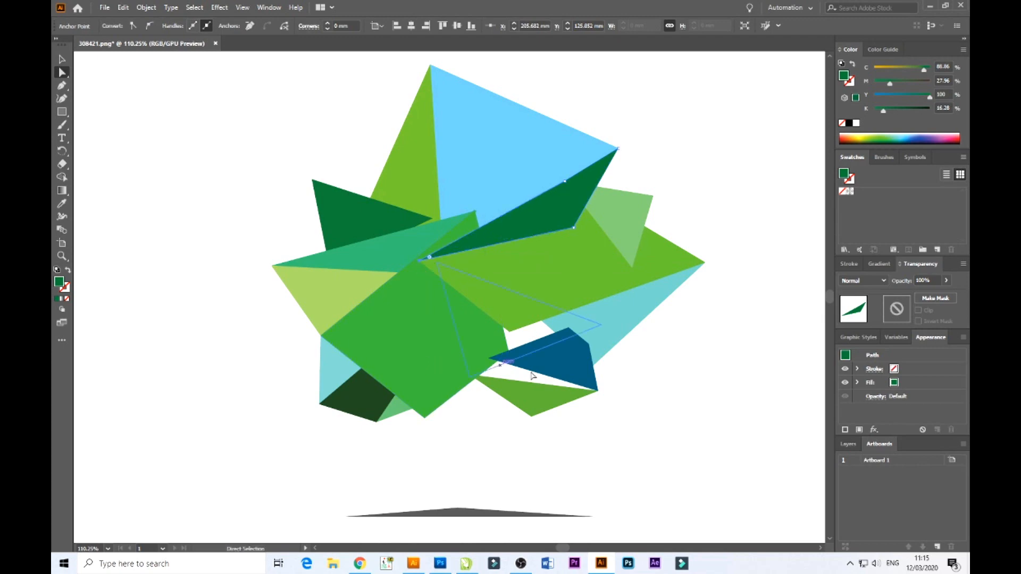
click(576, 413)
- Fill the unfilled triangle behind the bright green and dark blue shapes with yellow
click(525, 405)
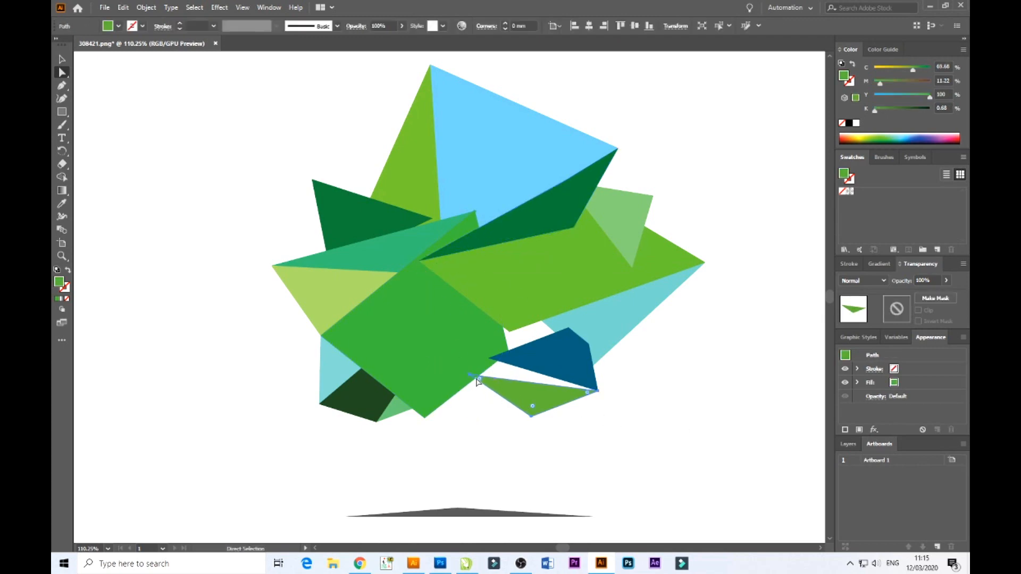
click(511, 359)
click(498, 367)
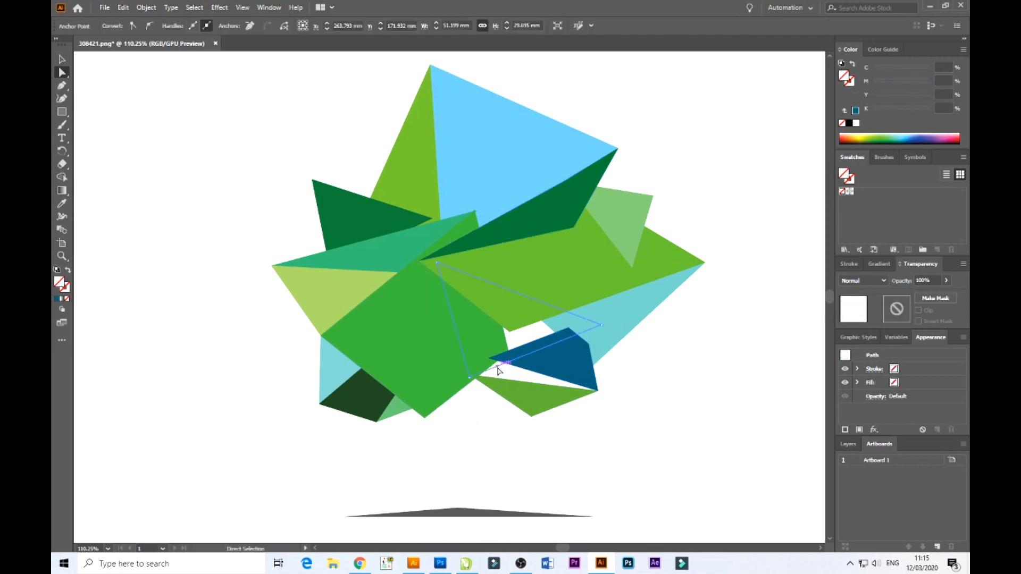
click(862, 137)
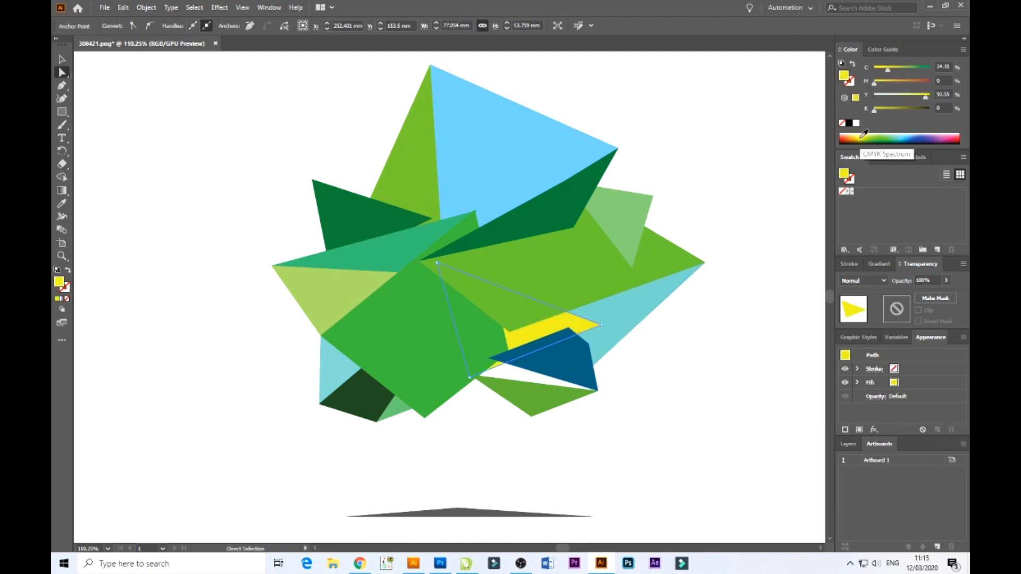
- Recolor the slanted turquoise triangle on the right pale teal green and the large blue triangle at the crown's top yellow
click(663, 305)
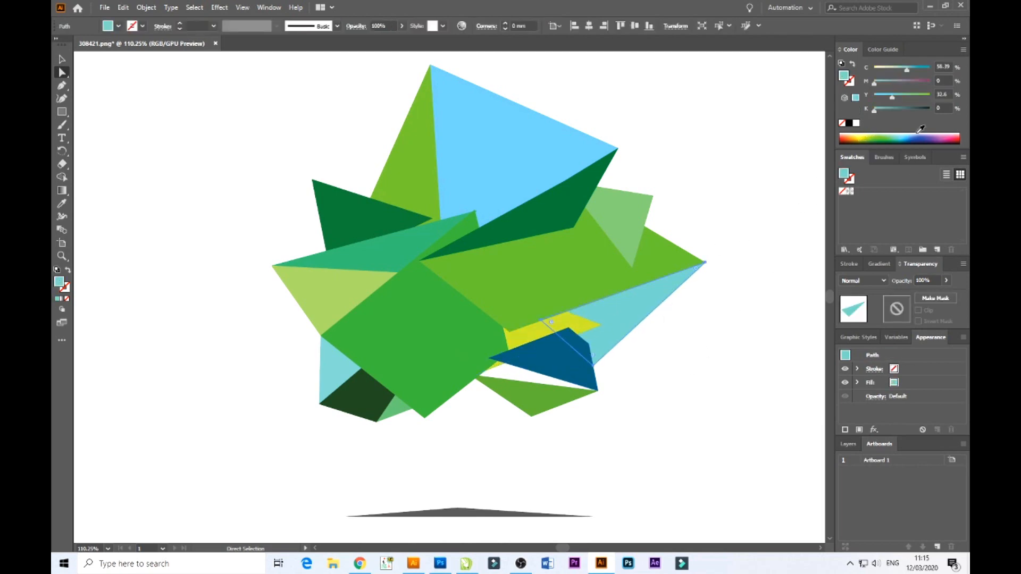
drag(907, 134, 896, 136)
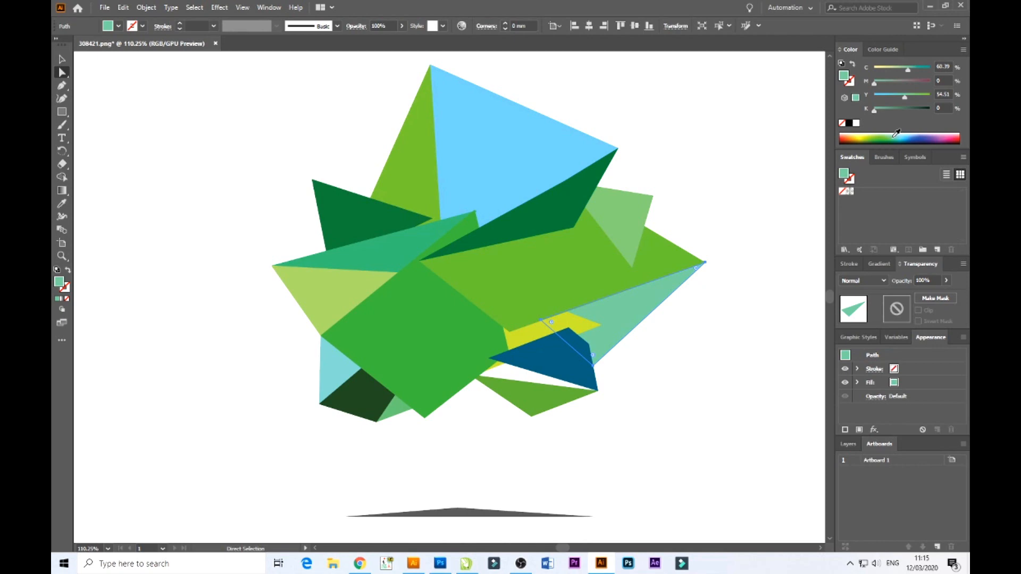
click(764, 282)
click(532, 152)
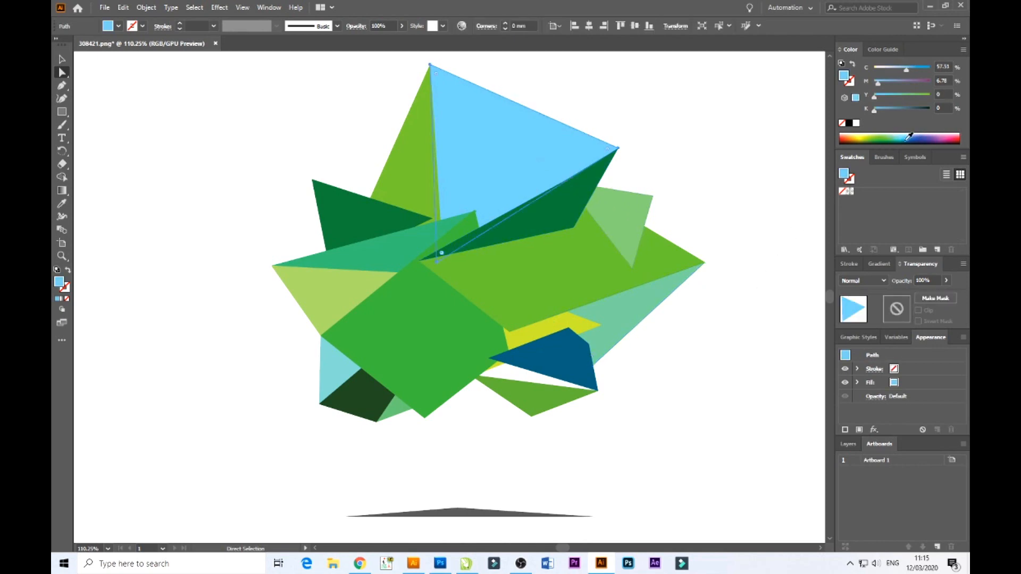
click(867, 134)
click(777, 185)
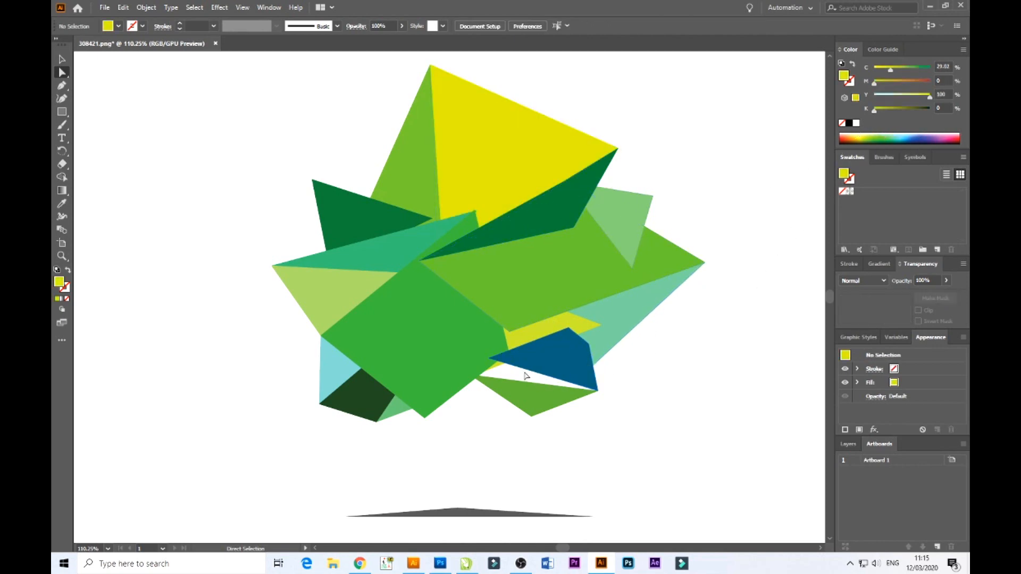
- Draw a triangle with the Pen tool over the white gap beside the dark blue shape and fill it with soft teal green
key(p)
click(449, 374)
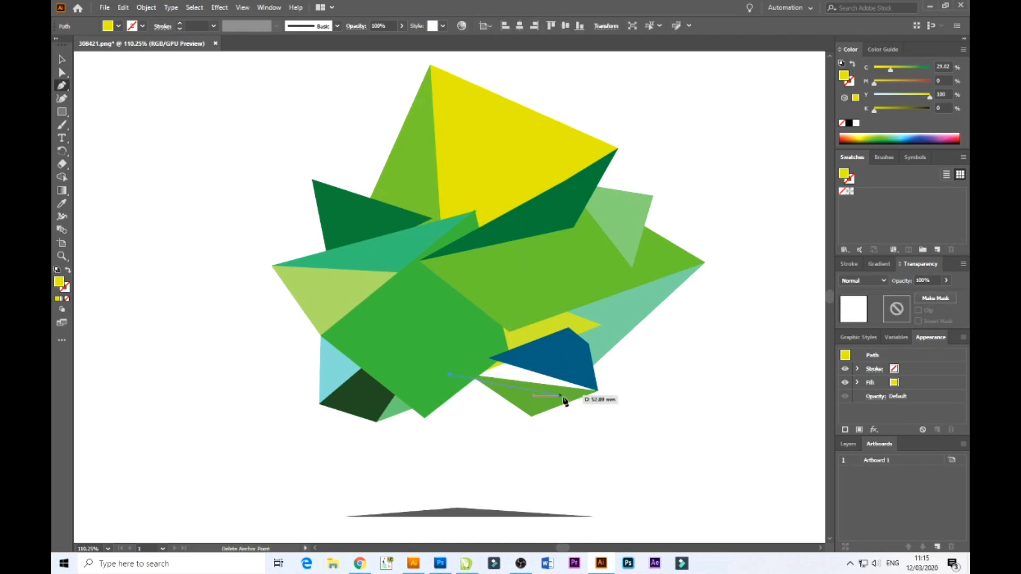
click(596, 392)
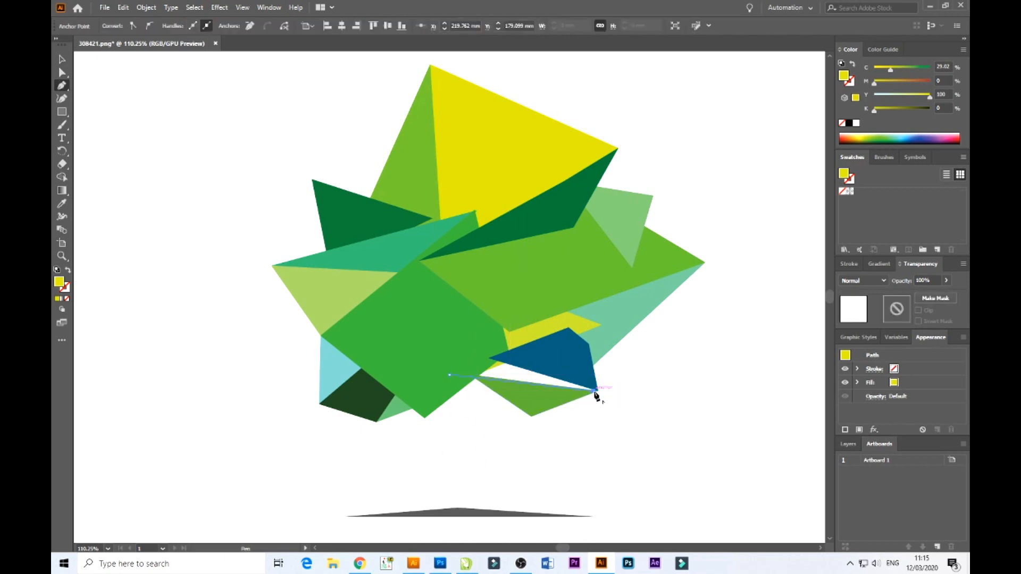
click(537, 310)
click(873, 138)
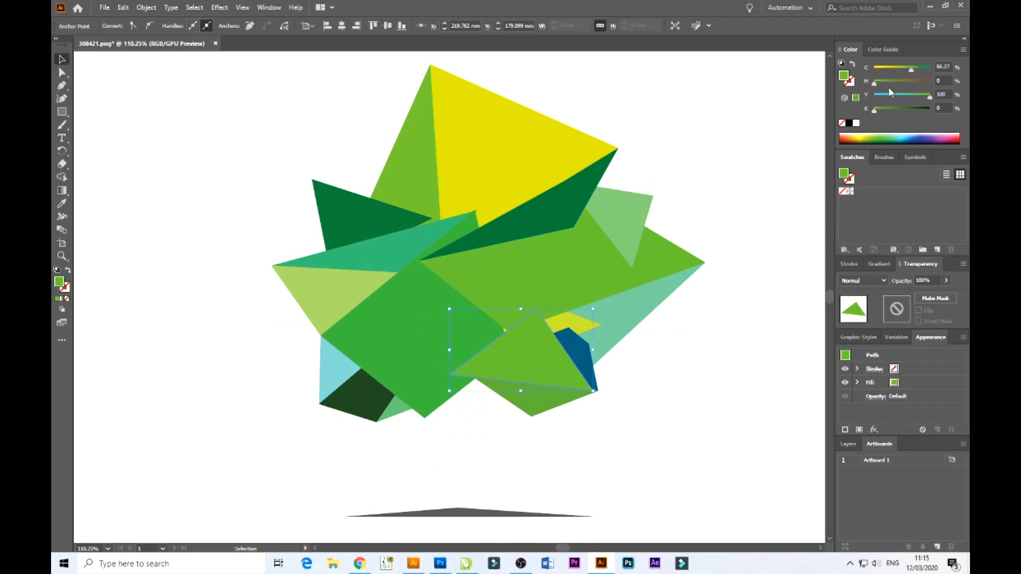
click(871, 136)
click(765, 283)
- Bring the dark blue shape to the front
click(565, 405)
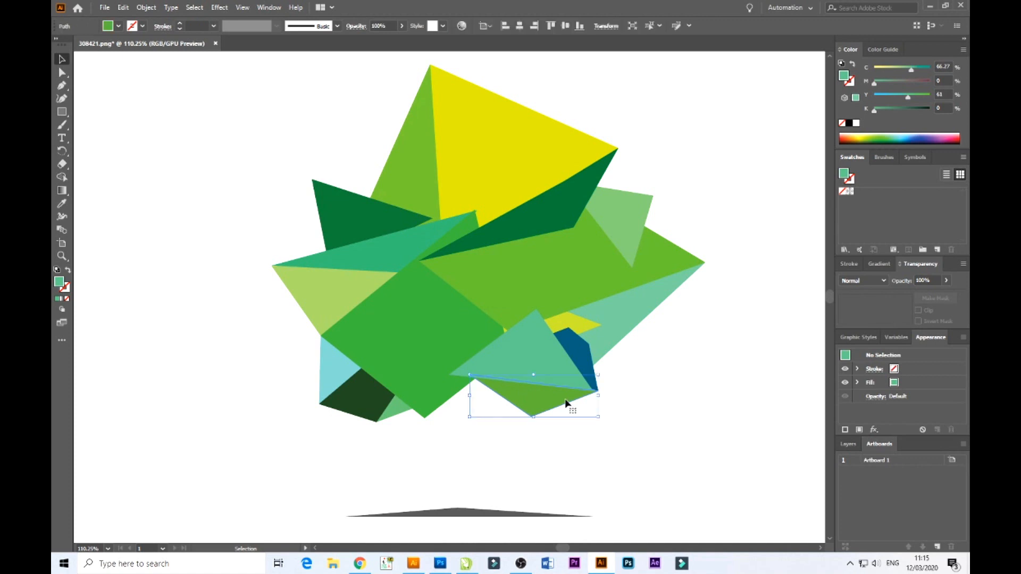
click(644, 372)
click(582, 353)
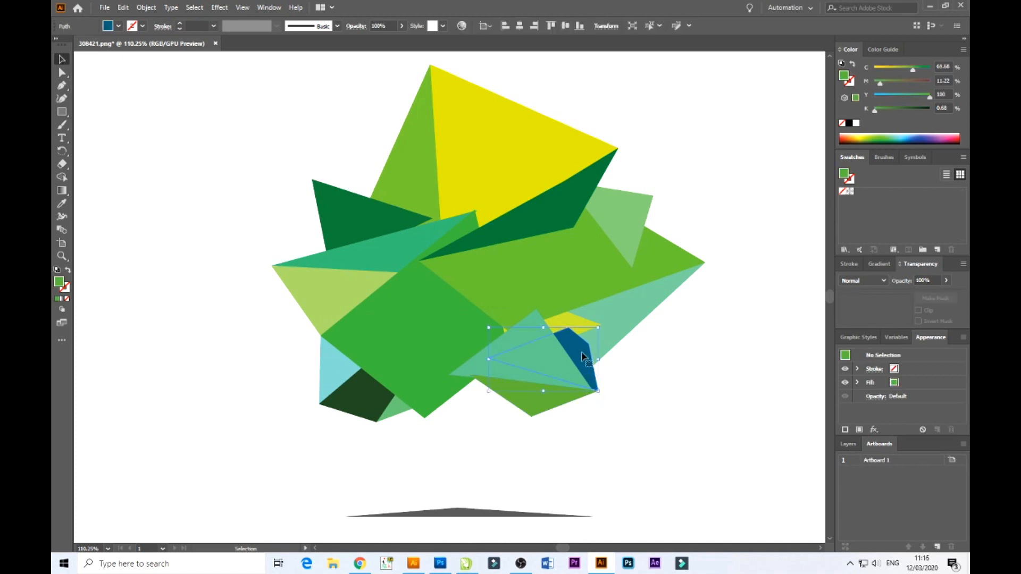
key(ctrl+shift+])
click(672, 417)
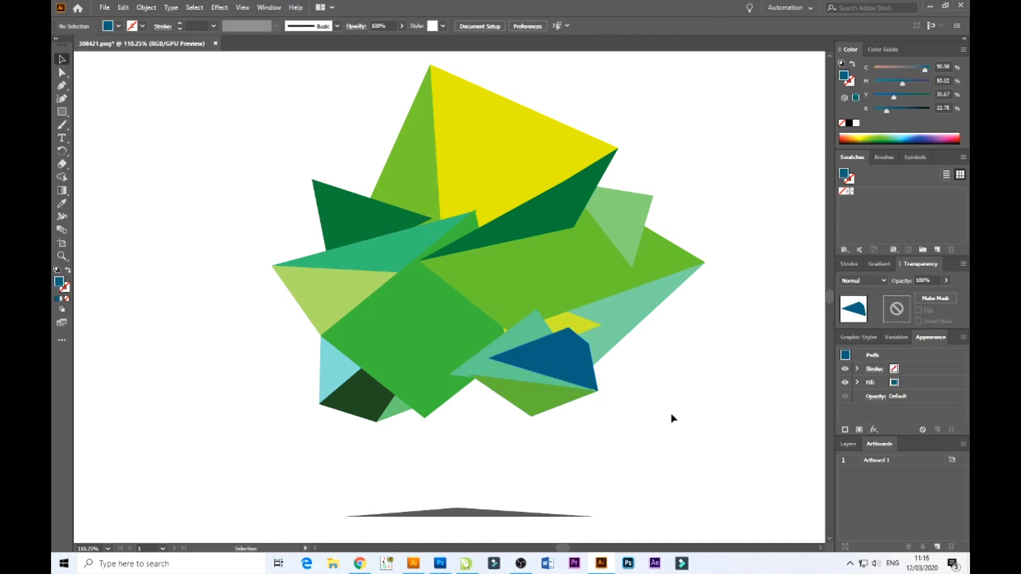
- Move the left corner of the green shape below the teal triangle onto the triangle's left tip
click(521, 393)
key(z)
drag(422, 301, 565, 384)
key(space)
drag(691, 446, 504, 368)
click(62, 73)
drag(353, 407, 304, 407)
- Move the dark blue shape's left tip onto the teal triangle's left edge and its lowest corner onto the lower green shape's right corner
click(400, 370)
drag(400, 371, 384, 348)
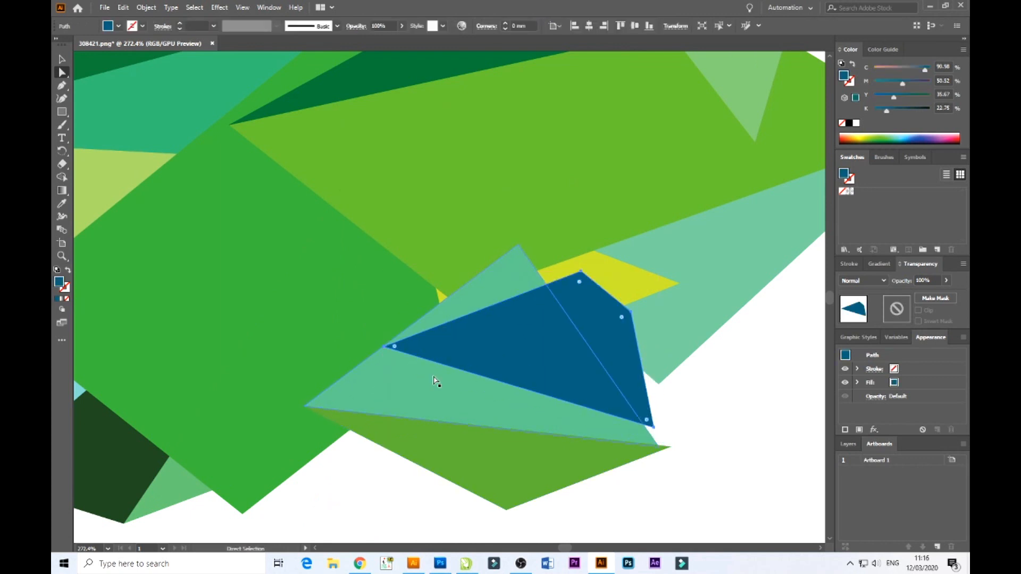
click(655, 429)
drag(656, 431, 678, 455)
click(676, 510)
- Move the dark blue shape's top corner to the bright green edge beside the teal triangle and its upper-right corner to the yellow shape's right tip
click(568, 291)
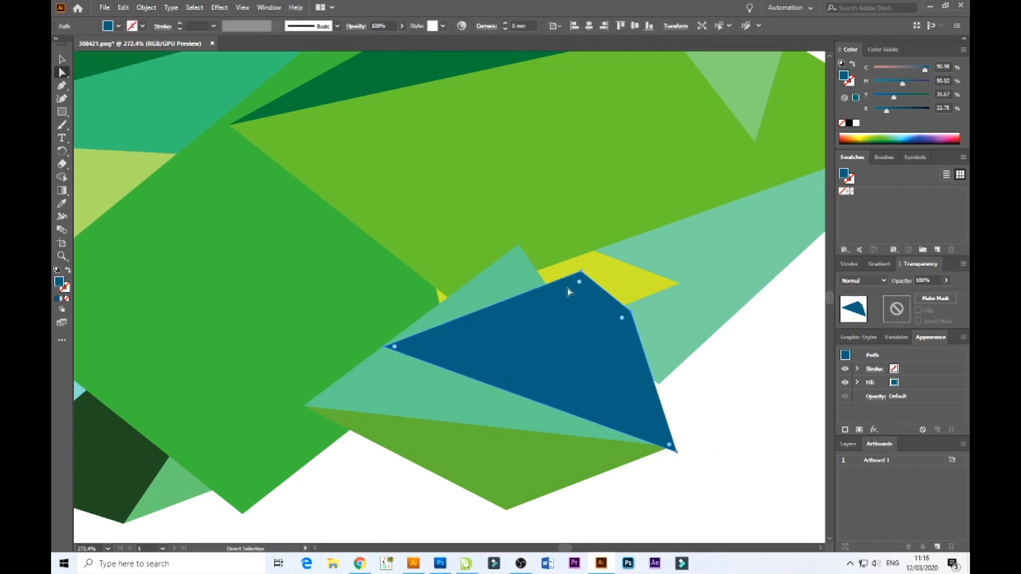
click(582, 273)
drag(583, 276, 538, 271)
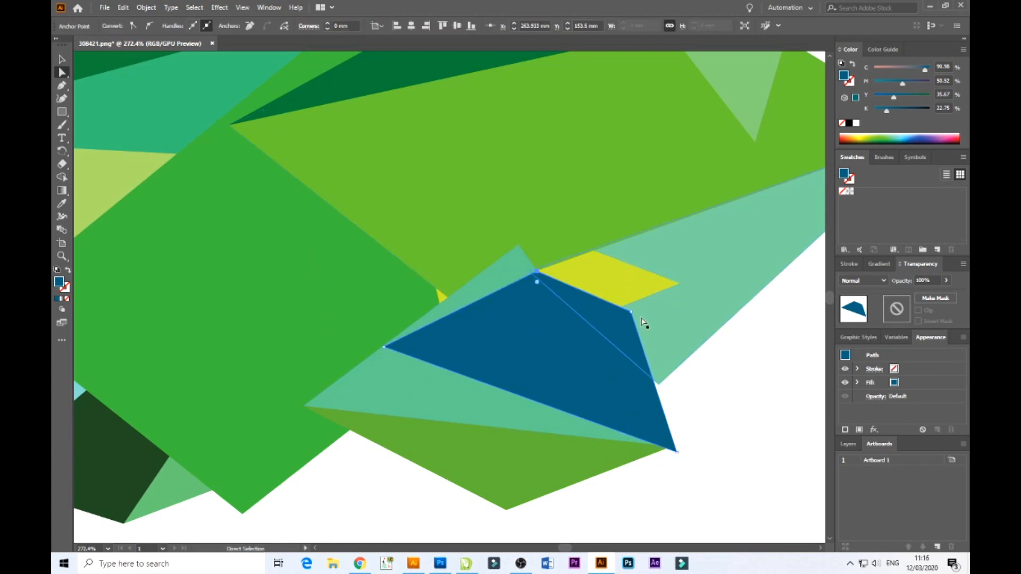
drag(632, 315, 678, 283)
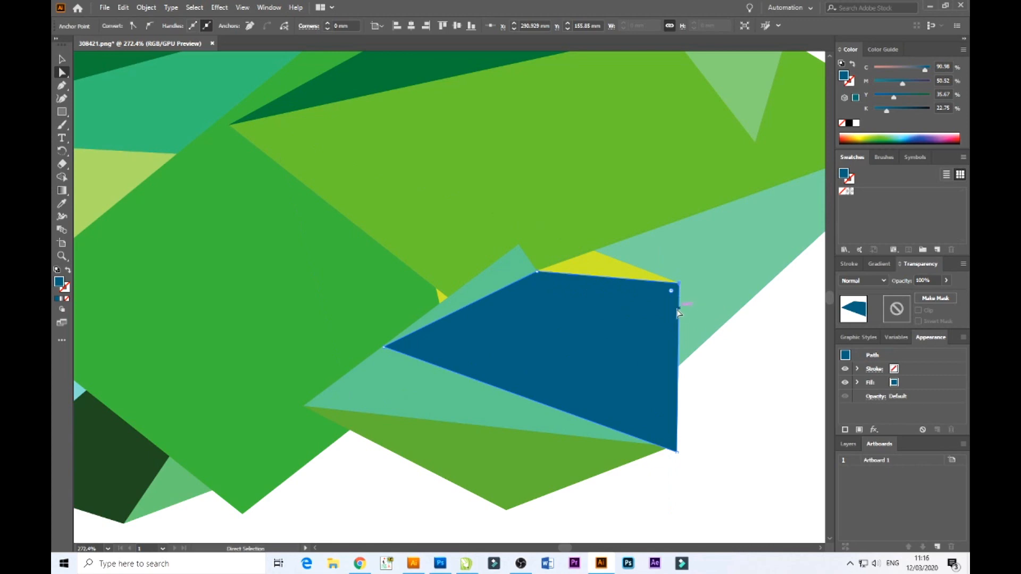
click(442, 297)
click(443, 302)
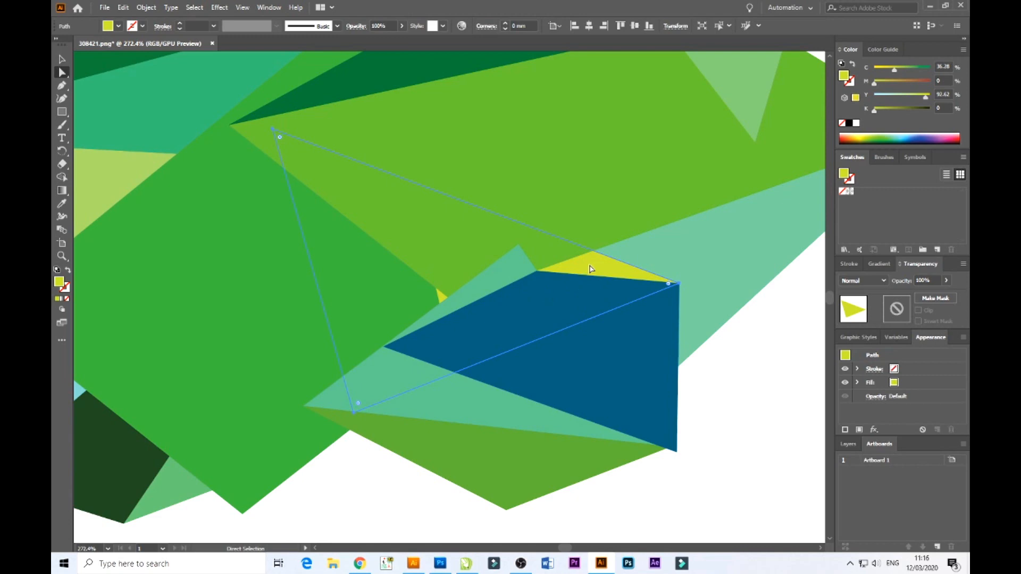
click(749, 365)
- Extend the pale green triangle's bottom tip down onto the upper edge of the pale teal shape
scroll(691, 320, up, 3)
scroll(691, 319, right, 3)
click(612, 254)
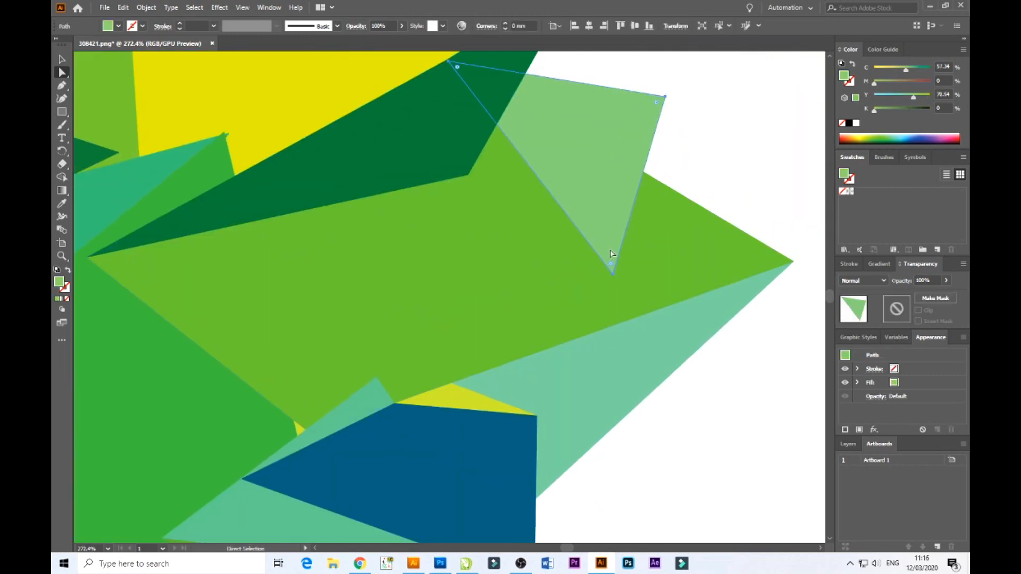
drag(614, 276, 616, 324)
click(707, 435)
- Align the top corner of the large medium green shape with the turquoise shape's right tip
drag(444, 294, 619, 401)
click(397, 249)
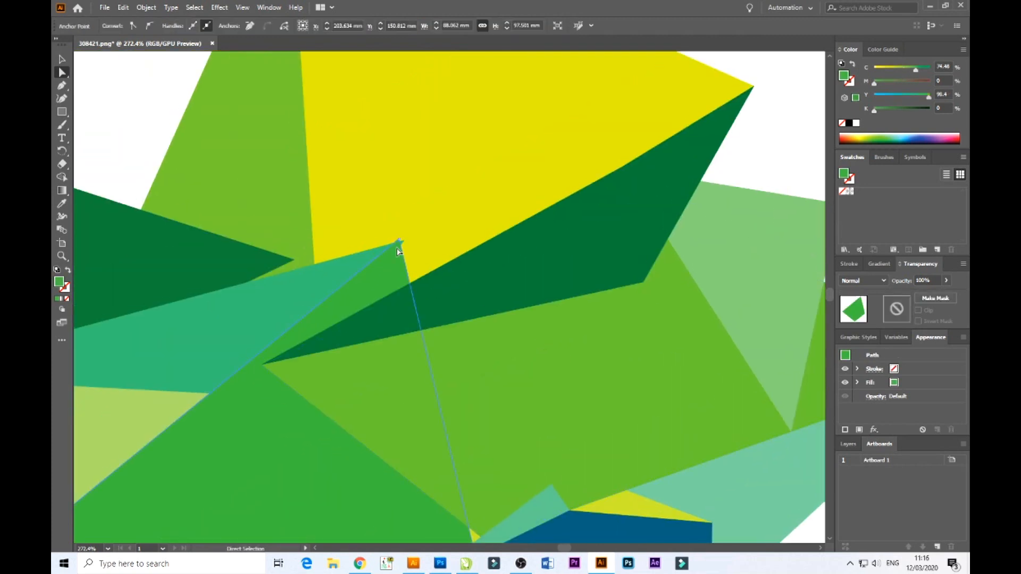
drag(400, 241, 406, 243)
click(478, 339)
- Move the dark green triangle's right tip to the point where the light green and yellow shapes meet the turquoise shape
drag(278, 290, 487, 334)
click(426, 329)
click(311, 215)
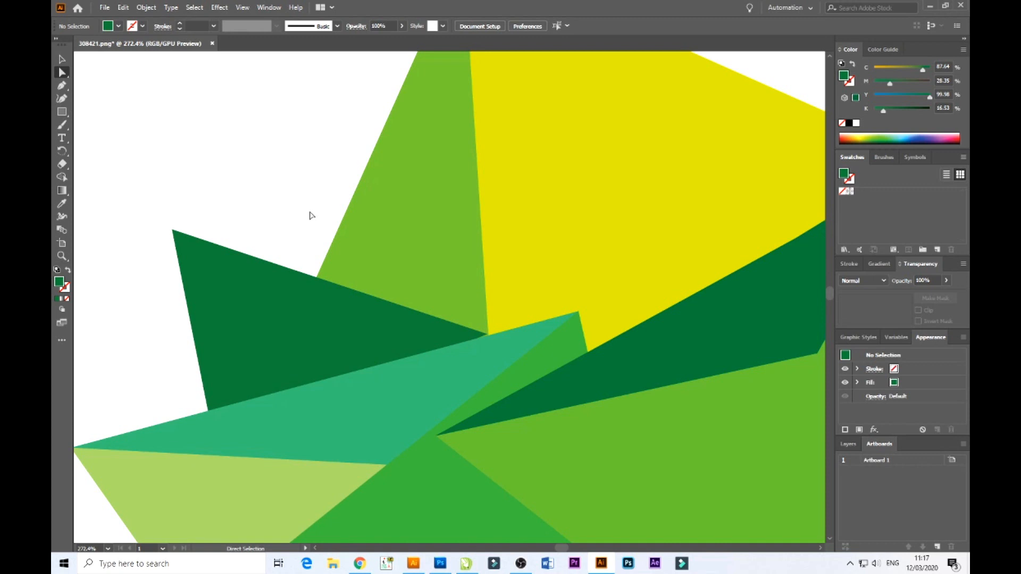
- Draw a four-sided tapering trunk with the Pen tool from the gray ground shape up into the crown
key(ctrl+1)
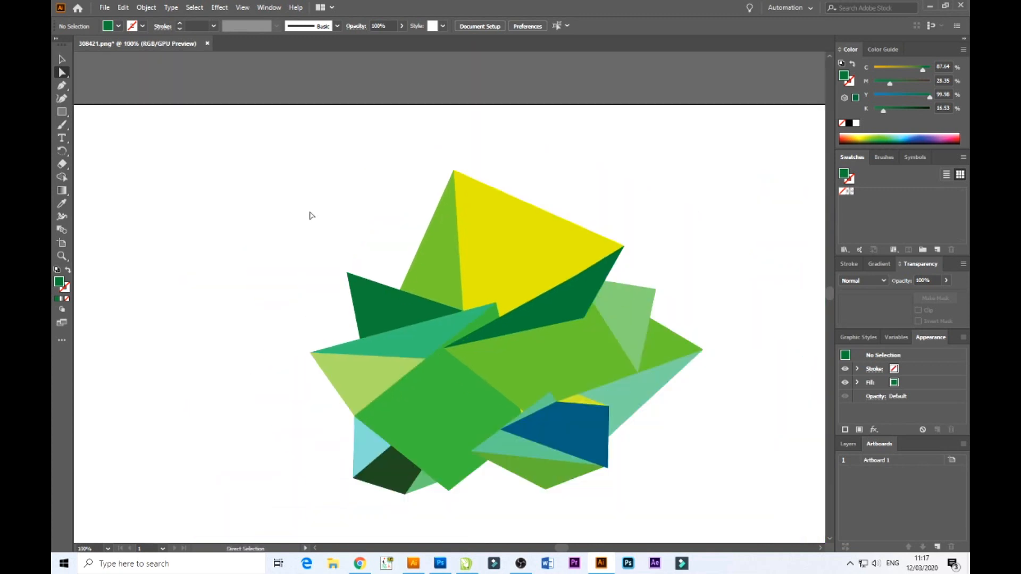
drag(383, 335, 526, 353)
key(z)
drag(651, 418, 610, 247)
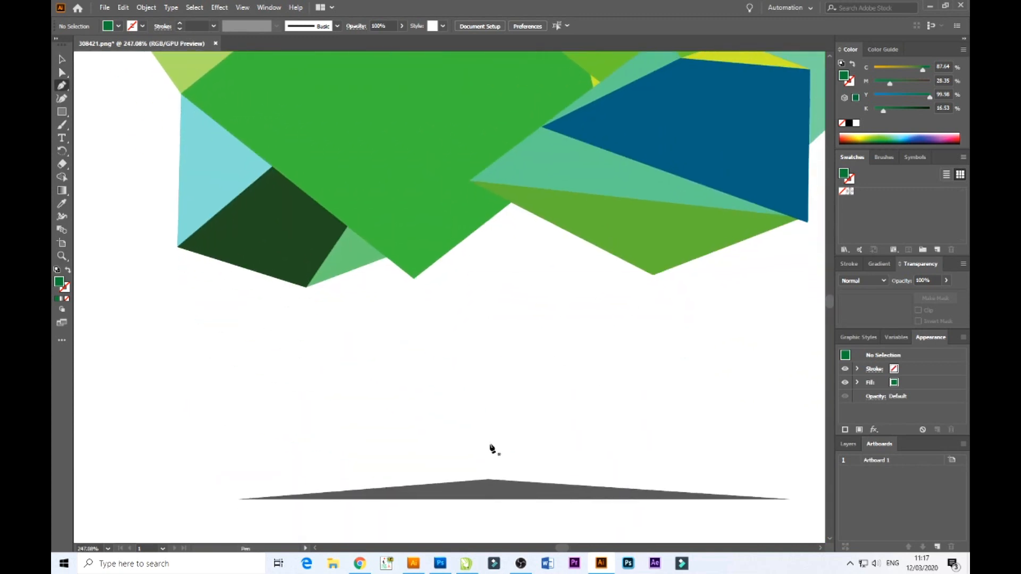
click(429, 488)
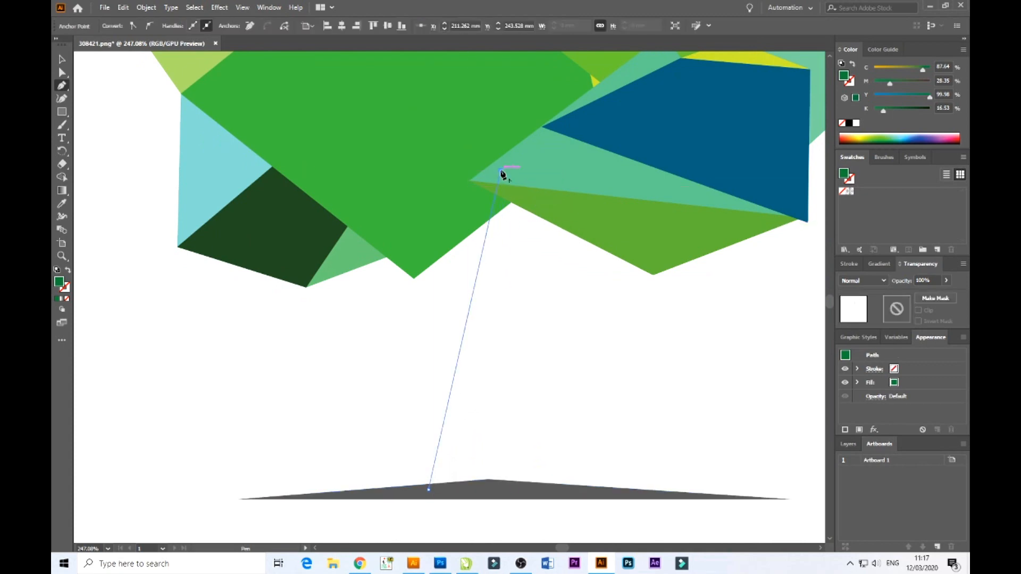
click(501, 171)
click(540, 169)
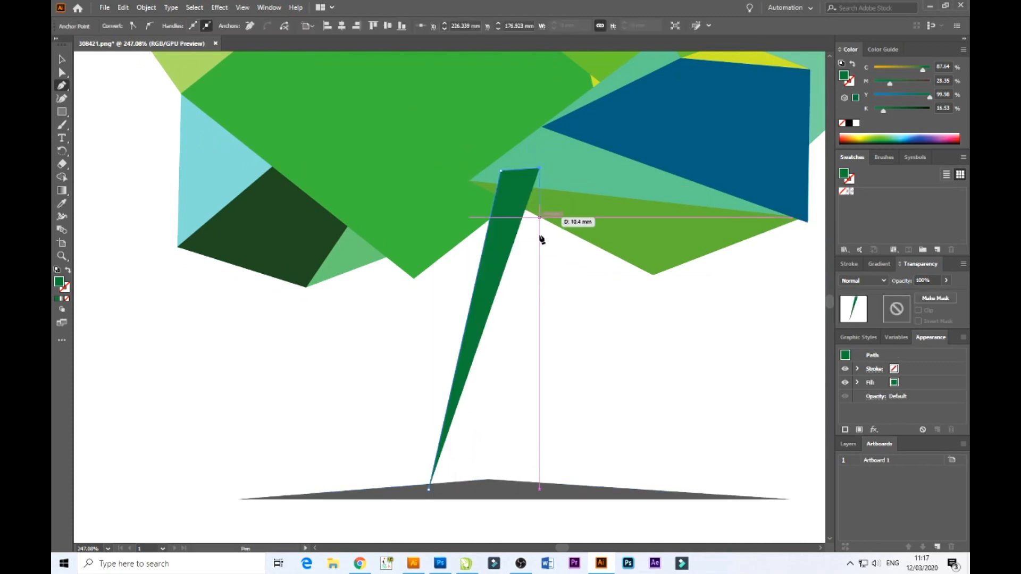
click(549, 484)
click(429, 488)
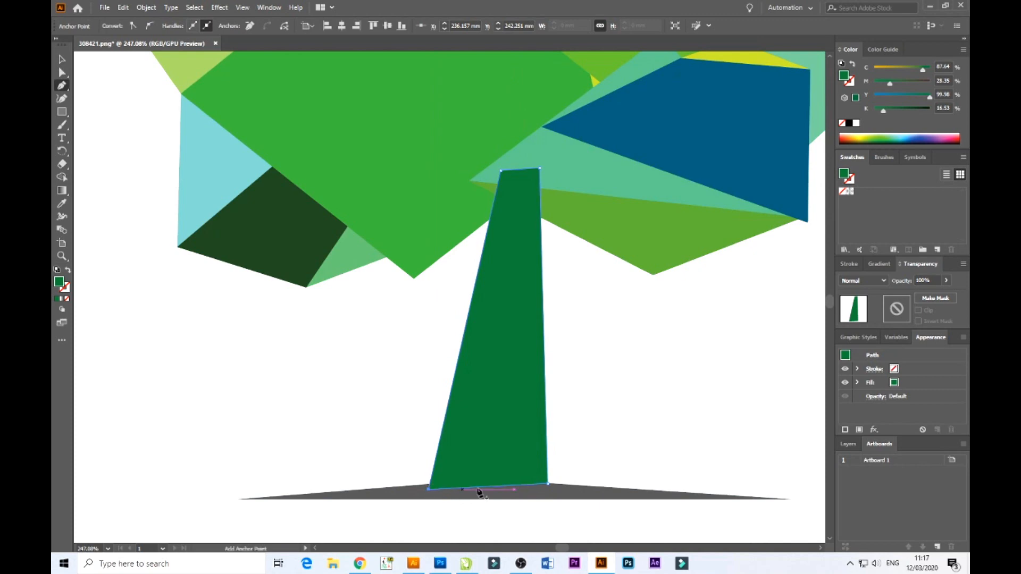
- Recolor the trunk near-white by setting its cyan, magenta and yellow to 0
drag(890, 85, 864, 75)
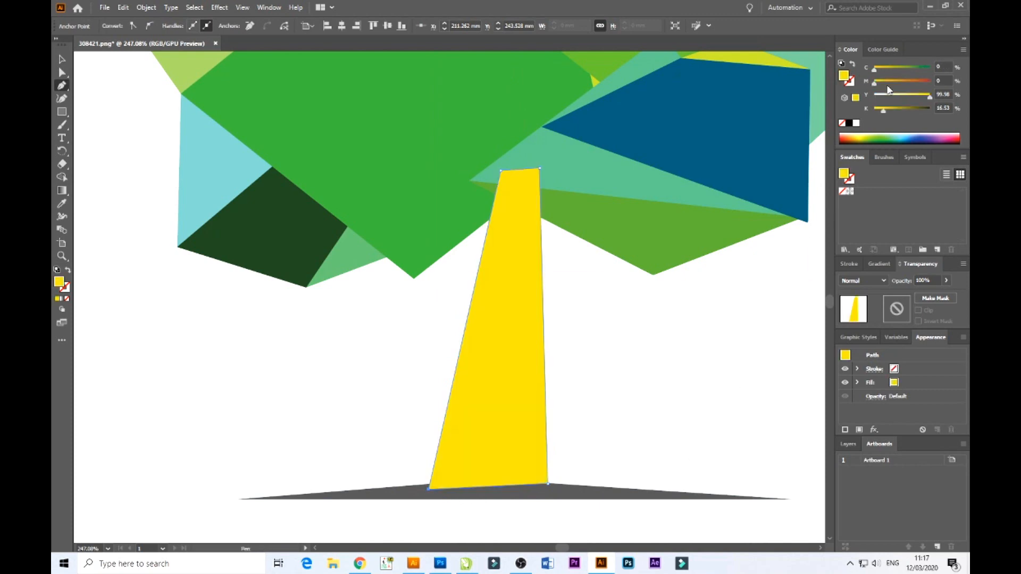
drag(929, 97, 829, 95)
key(v)
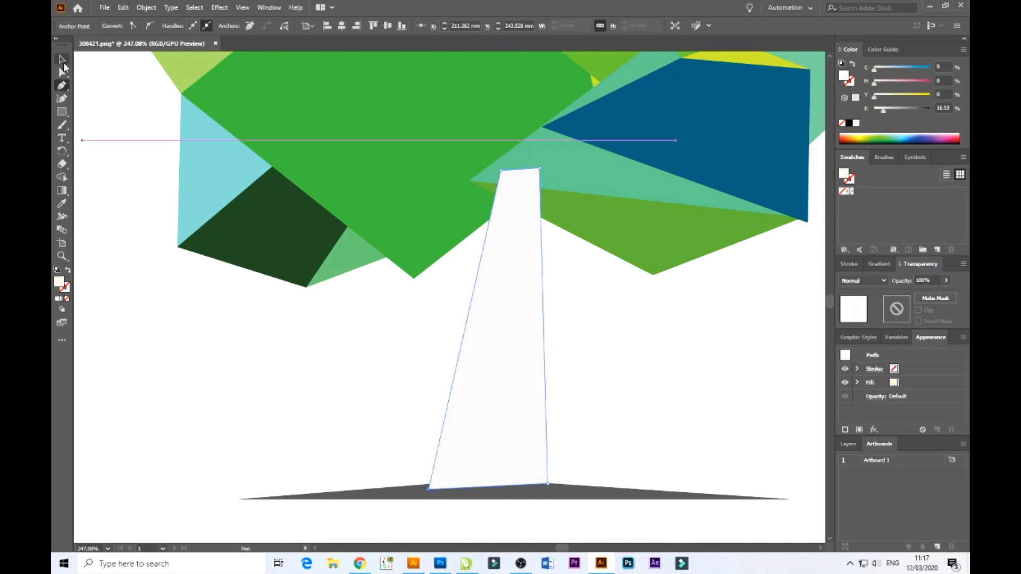
click(349, 433)
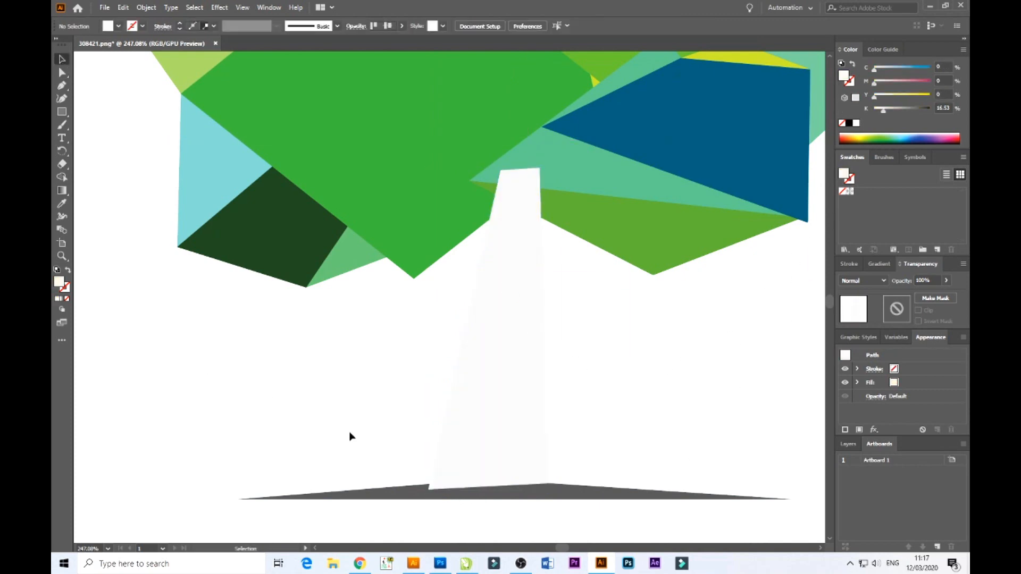
- Bring the dark gray ground shape in front of the trunk and select the trunk
click(578, 485)
key(ctrl+shift+bracketright)
click(532, 369)
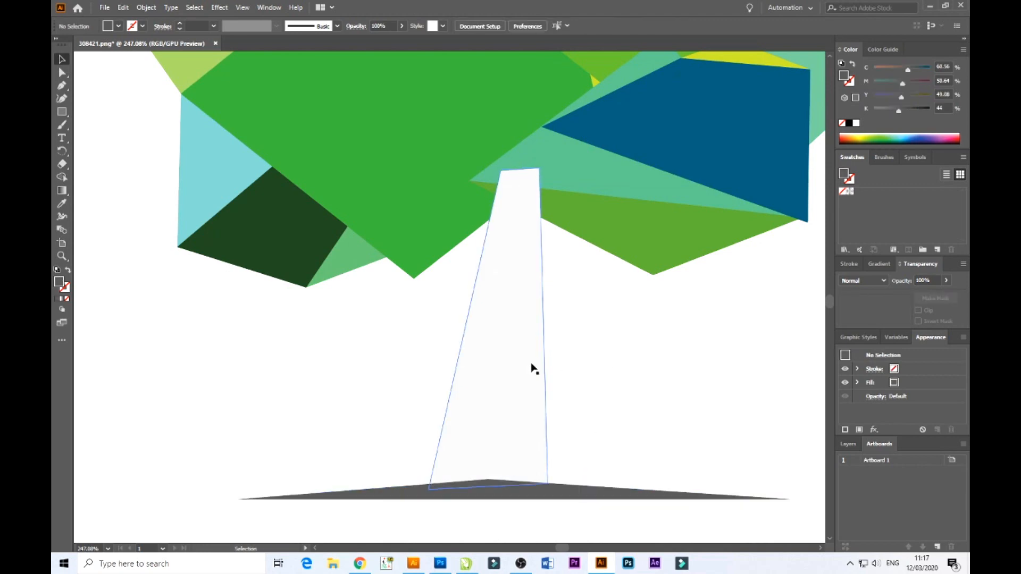
key(p)
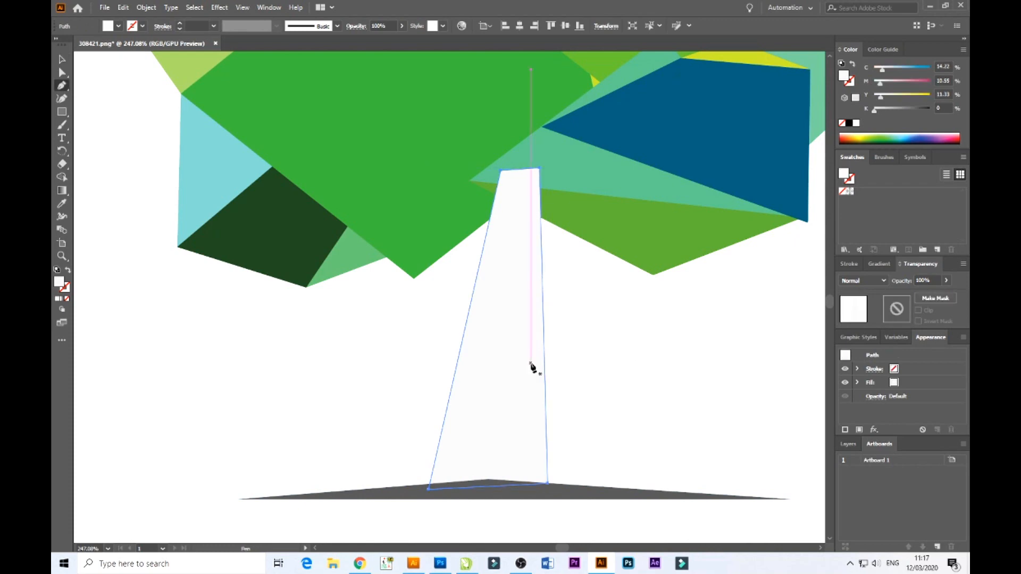
click(468, 316)
drag(513, 491, 426, 490)
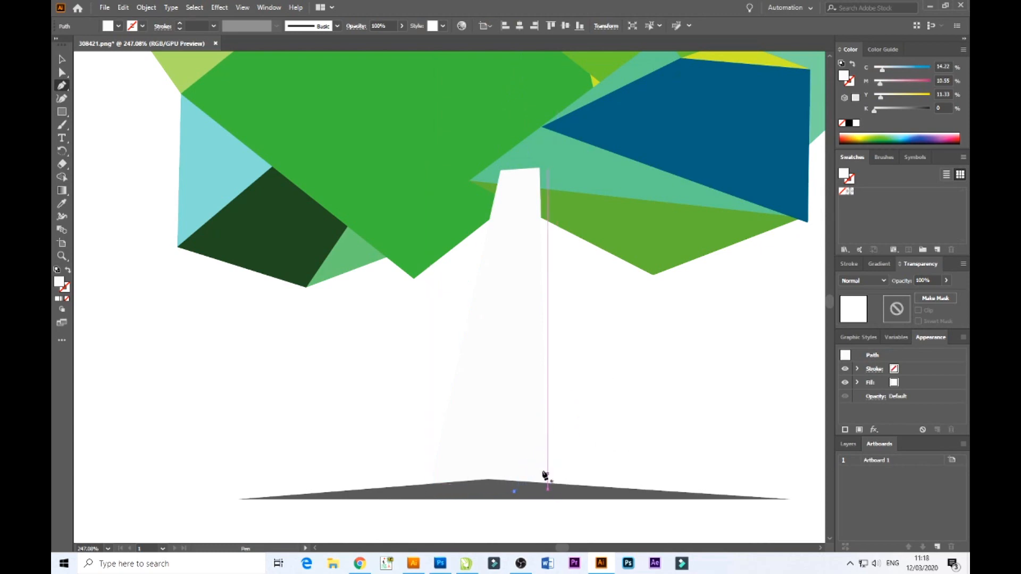
- Draw a black-outlined triangle with the Pen tool over the lower trunk, from its left edge down to the base
click(848, 84)
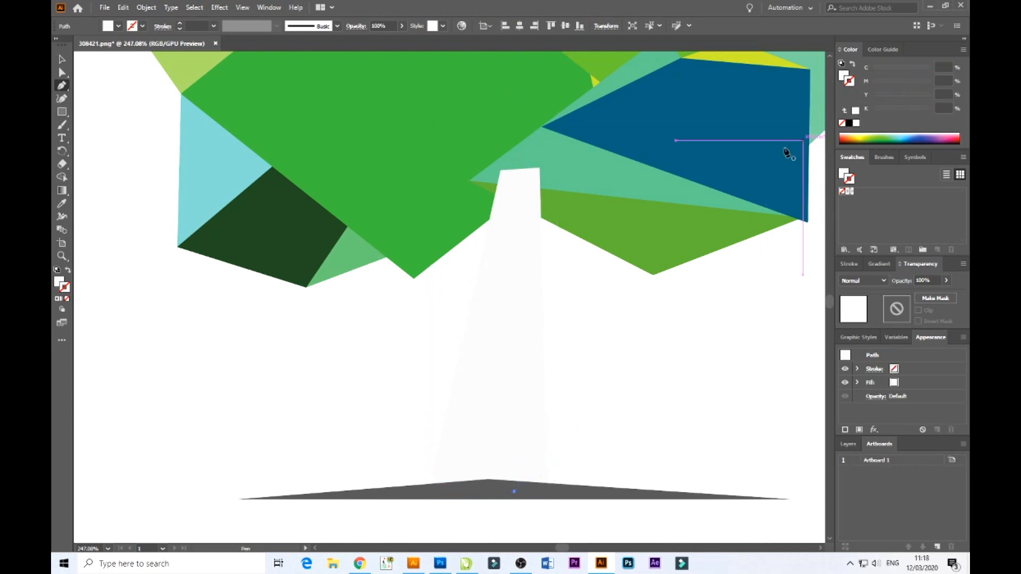
click(470, 308)
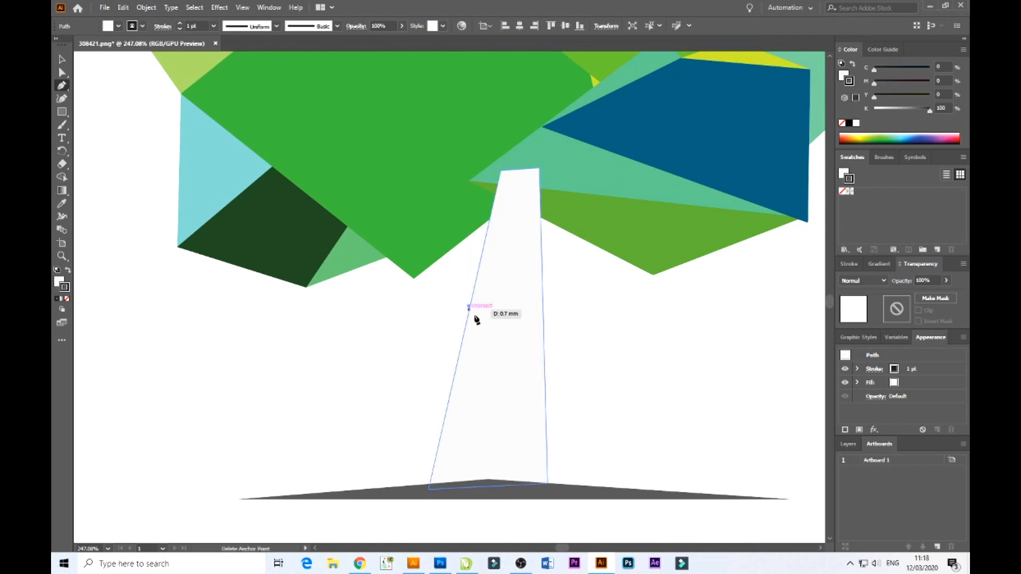
drag(530, 488, 431, 495)
click(429, 490)
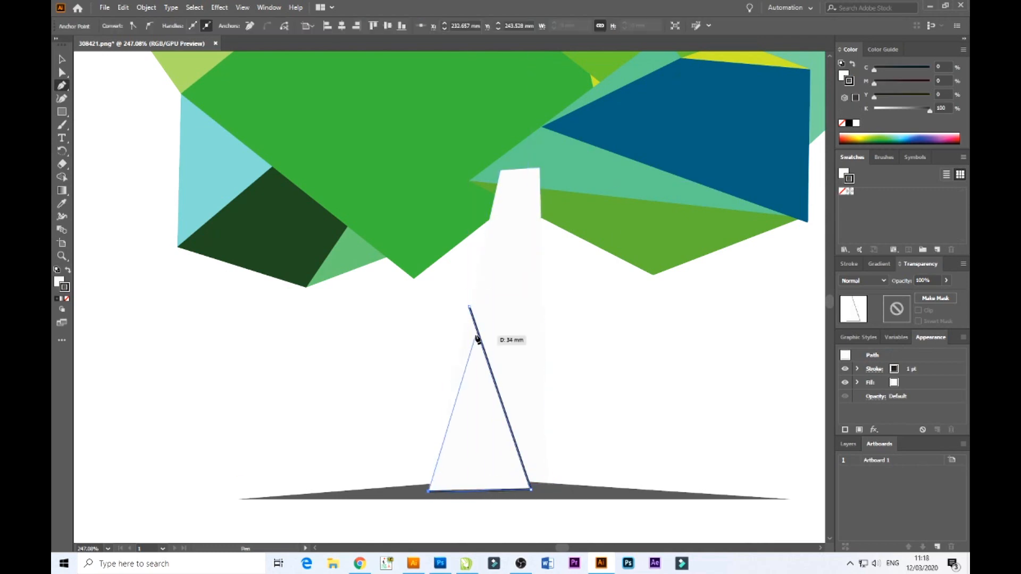
click(470, 308)
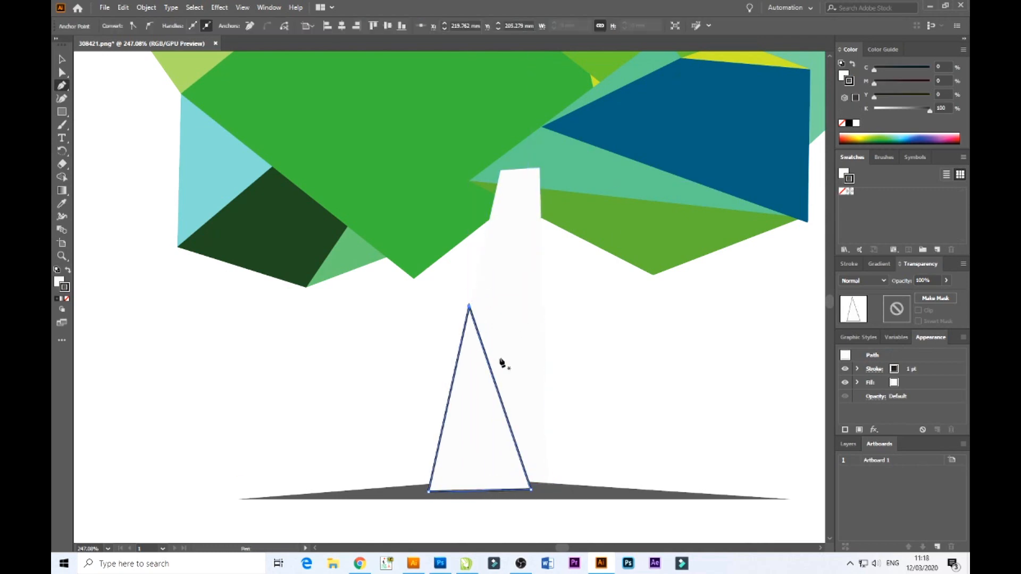
- Fill the trunk triangle with gray at 38% black and remove its outline
click(887, 109)
click(843, 76)
click(896, 110)
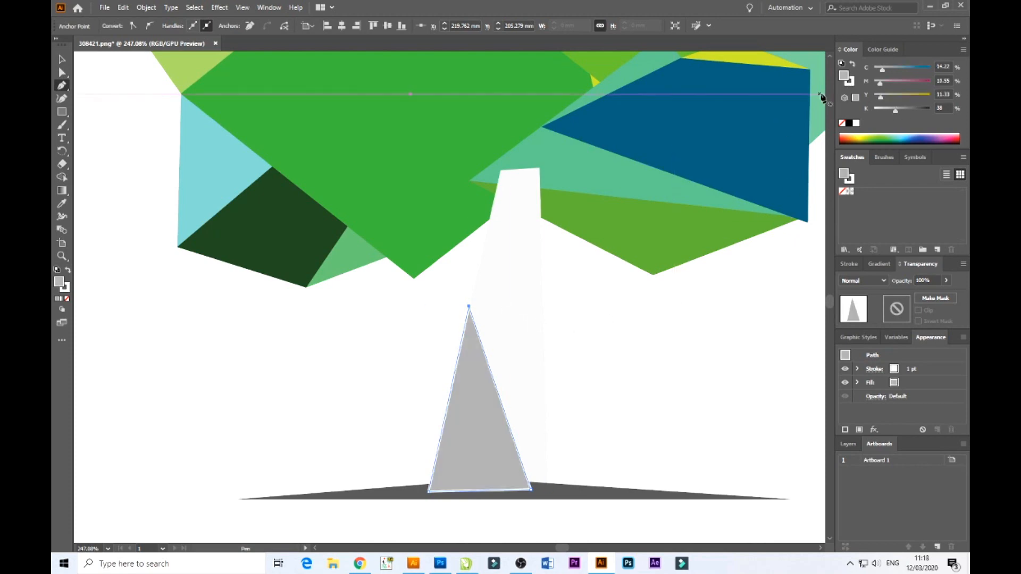
click(851, 84)
click(842, 123)
click(62, 59)
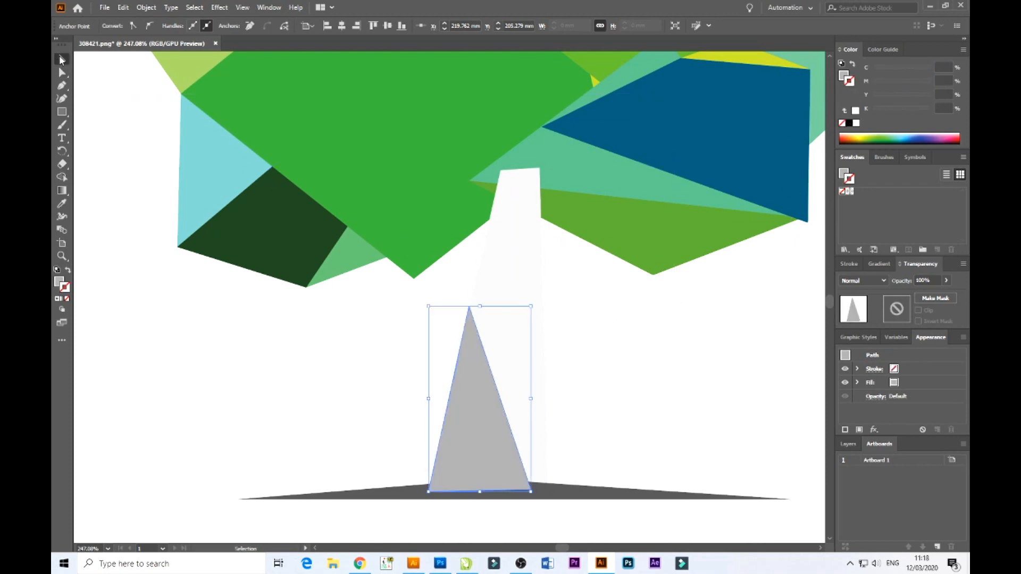
click(428, 344)
- Draw a slanted branch triangle with the Pen tool from the crown's lower left edge down across the trunk
key(p)
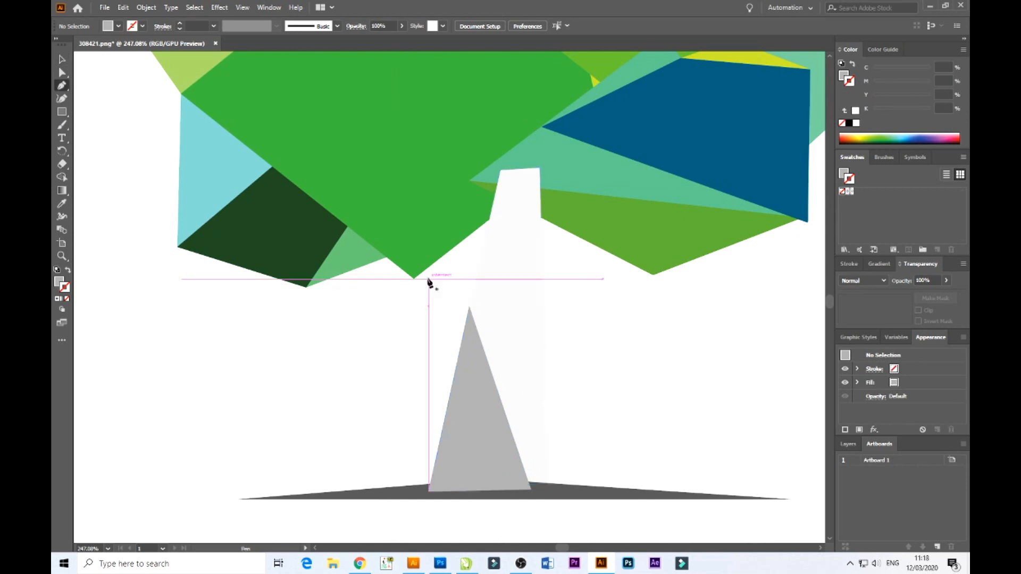
click(374, 247)
click(506, 373)
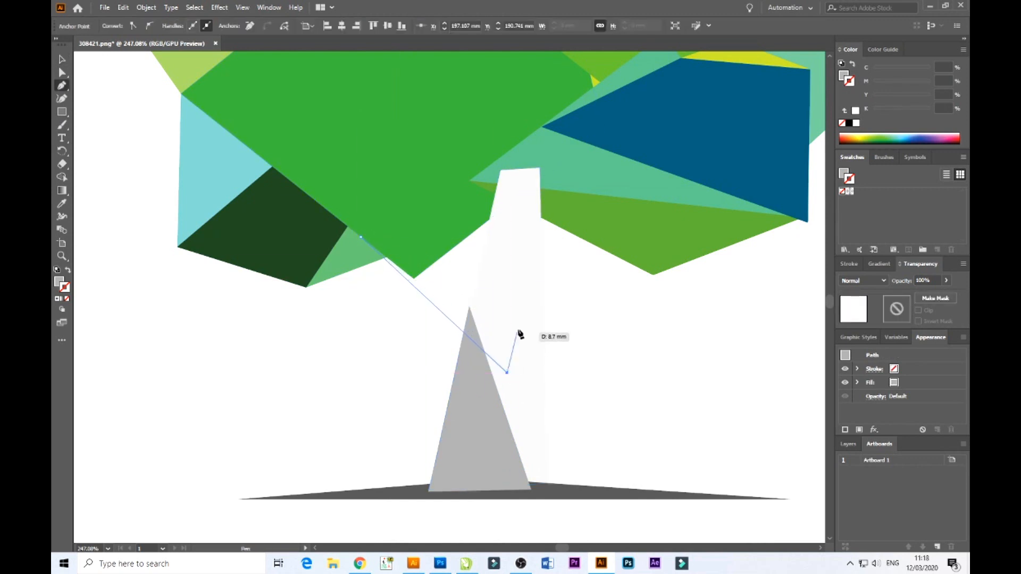
click(523, 319)
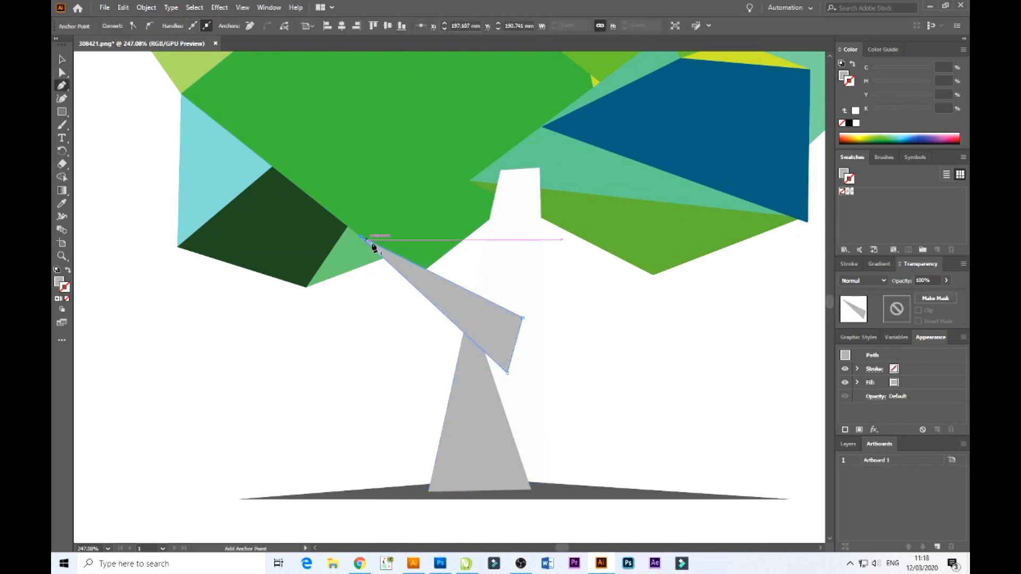
click(362, 236)
- Recolor the branch light gray with cyan, magenta and yellow at 0 and black at 36%
click(842, 78)
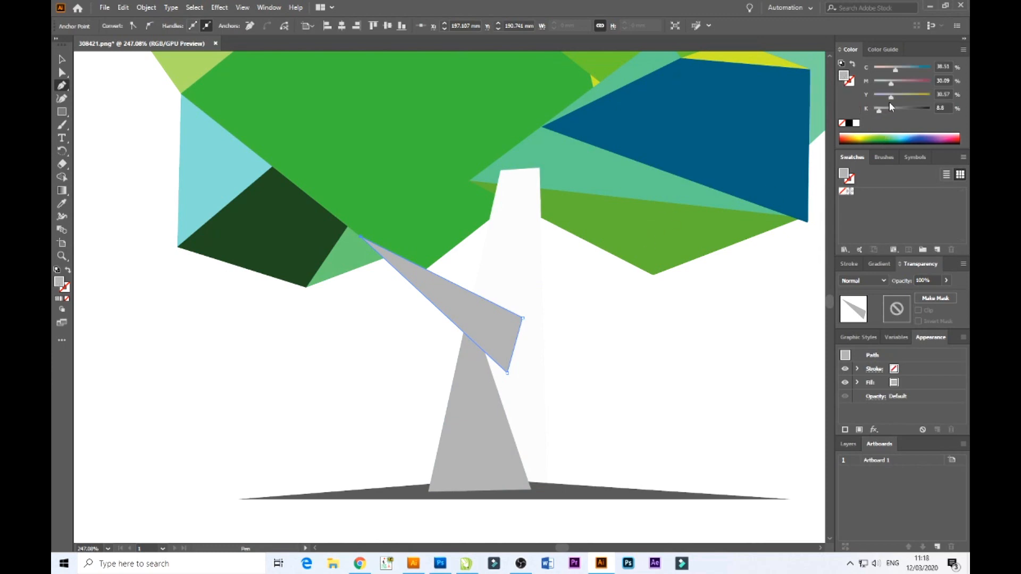
drag(895, 109, 895, 110)
drag(891, 97, 874, 69)
click(61, 59)
click(446, 376)
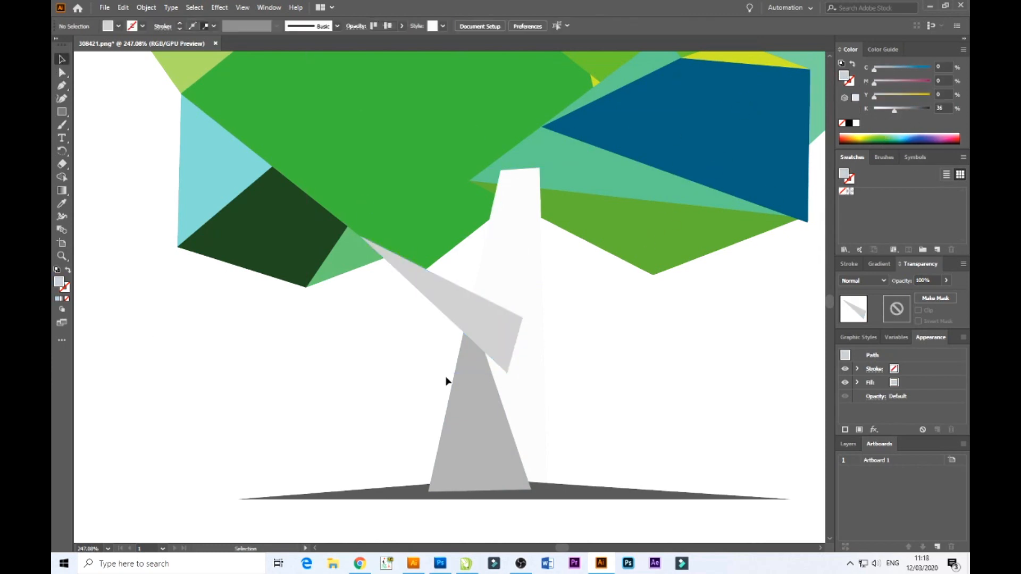
- Bring the gray trunk triangle in front of the branch
click(458, 314)
click(594, 400)
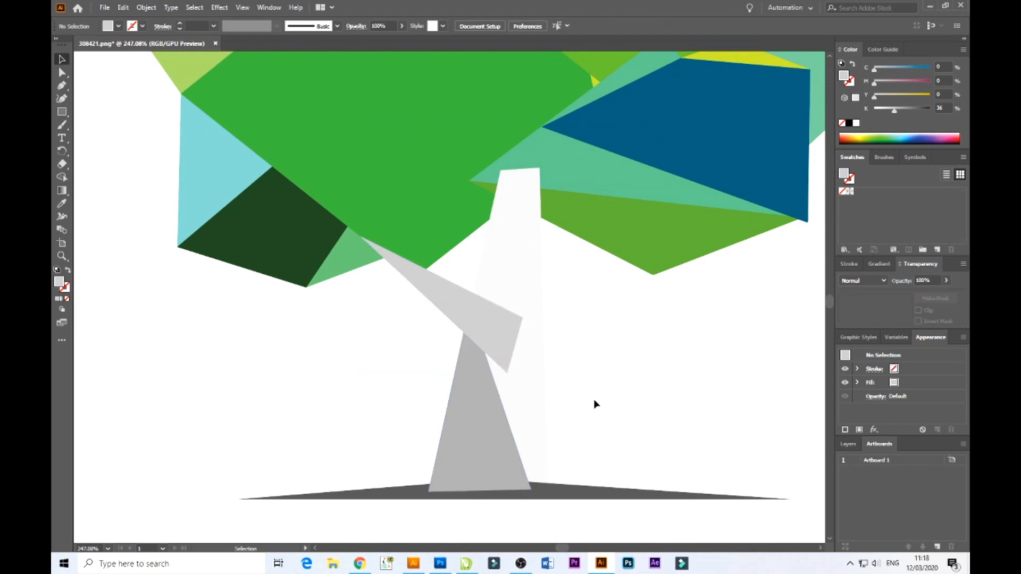
click(486, 416)
click(653, 411)
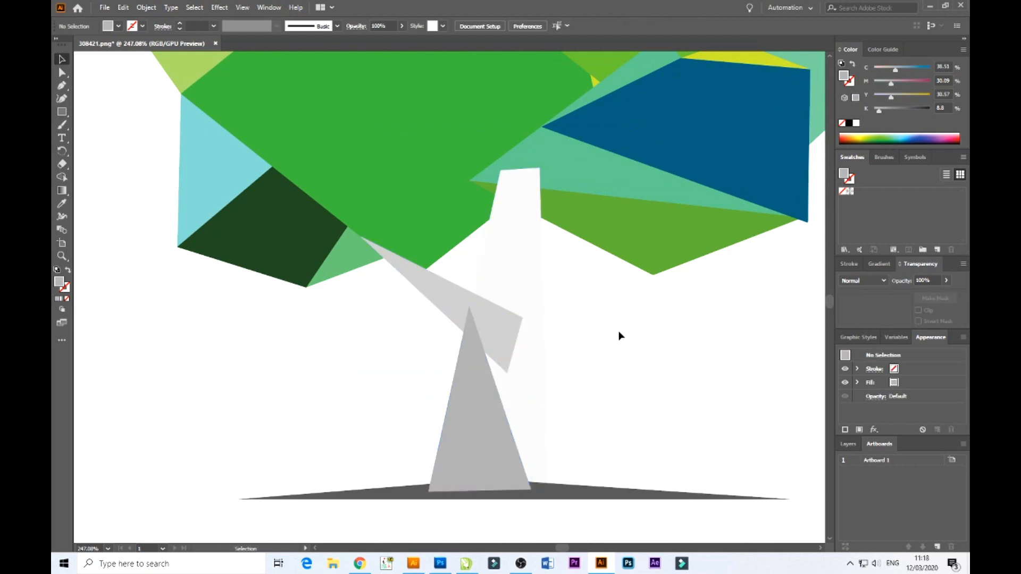
click(586, 201)
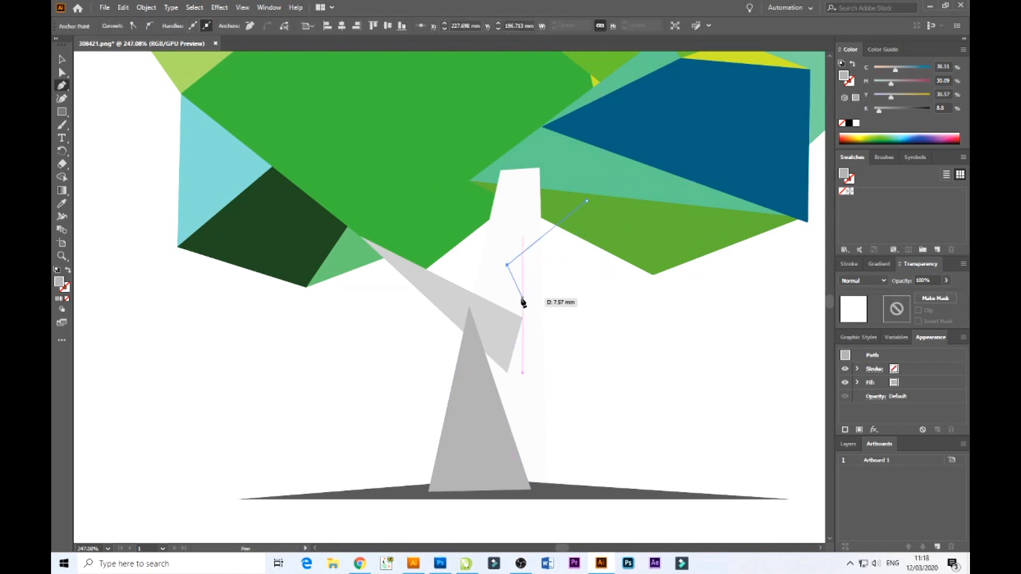
click(507, 265)
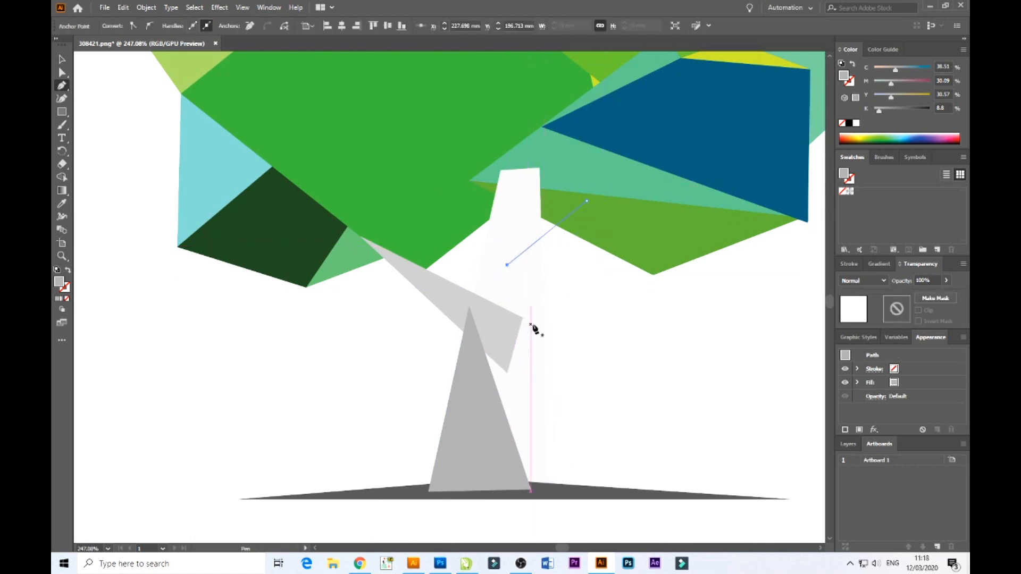
key(ctrl+z)
key(ctrl+z)
click(61, 59)
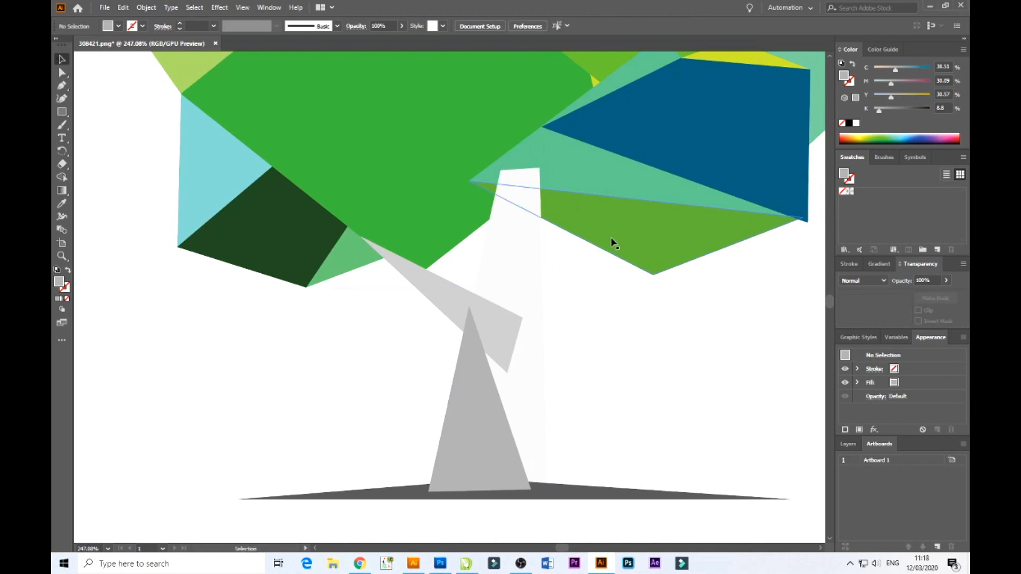
- Fill the unfilled branch triangle beneath the lower right part of the crown with solid black
click(552, 235)
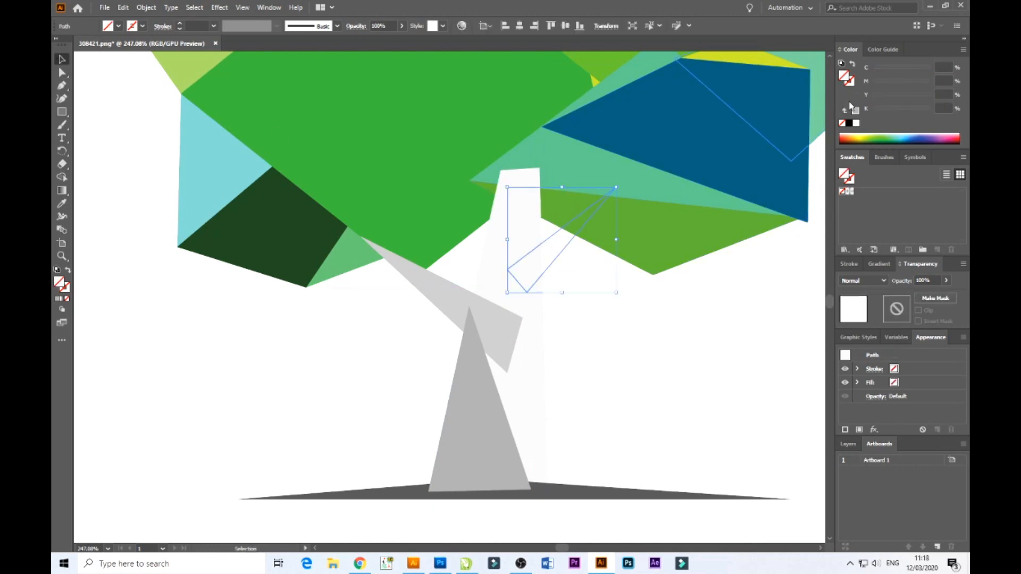
click(850, 123)
click(666, 322)
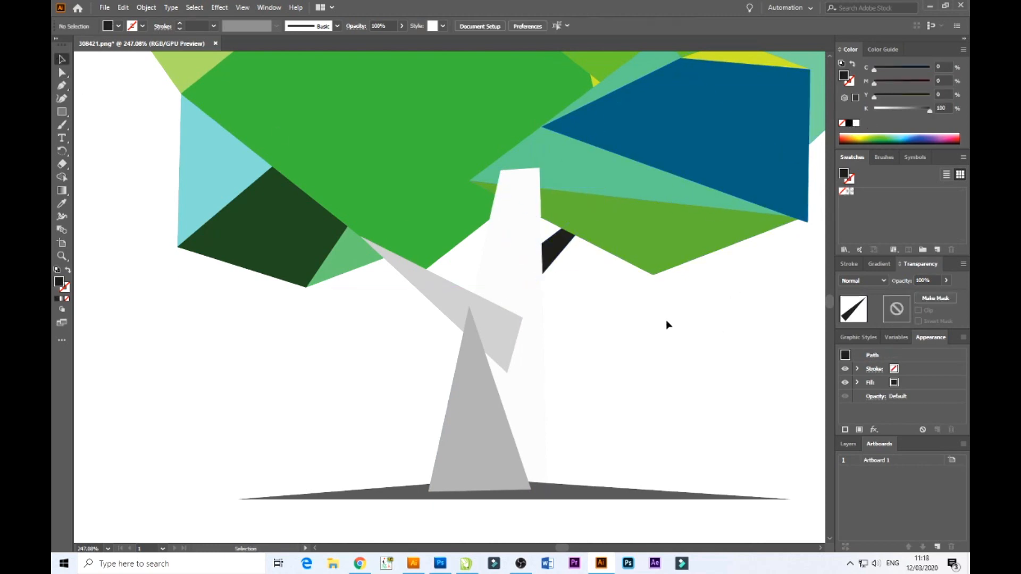
- Bring the black branch in front of the white trunk and the crown's lower right green polygon in front of the branch
click(558, 250)
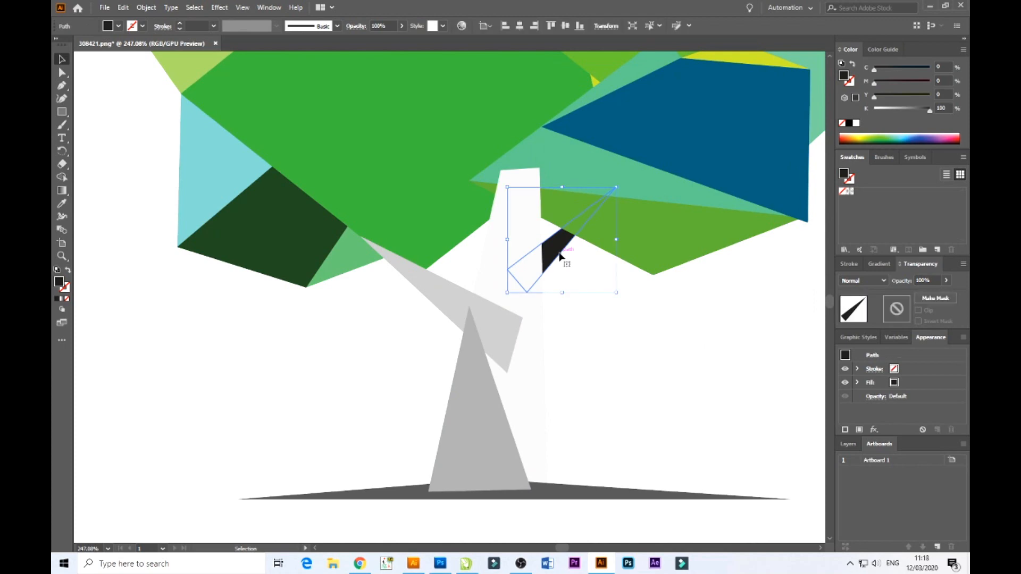
click(643, 237)
key(ctrl+shift+bracketright)
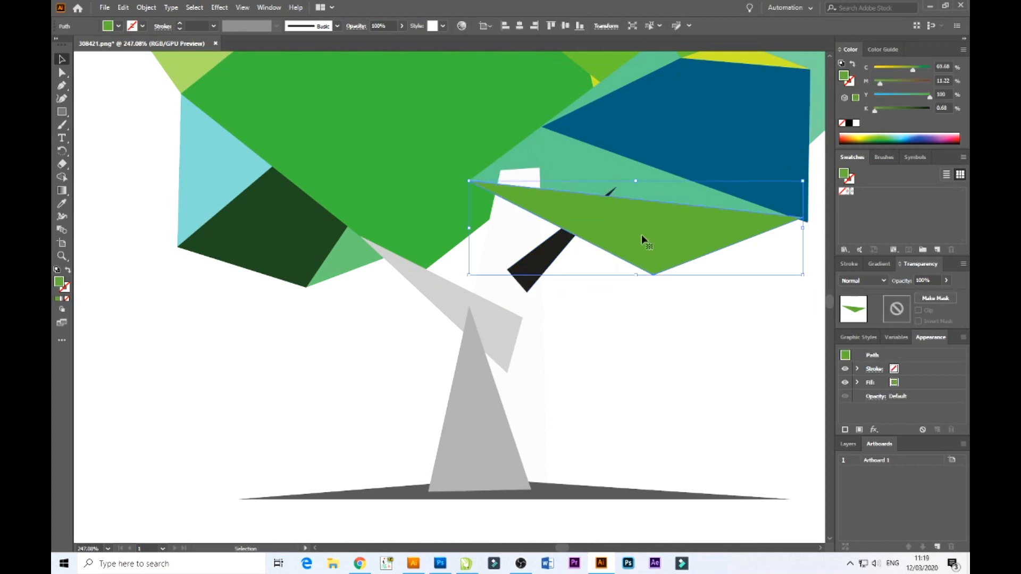
click(630, 326)
- Bring the teal, blue and green polygons at the crown's lower right in front of the black branch tip
drag(735, 335, 609, 480)
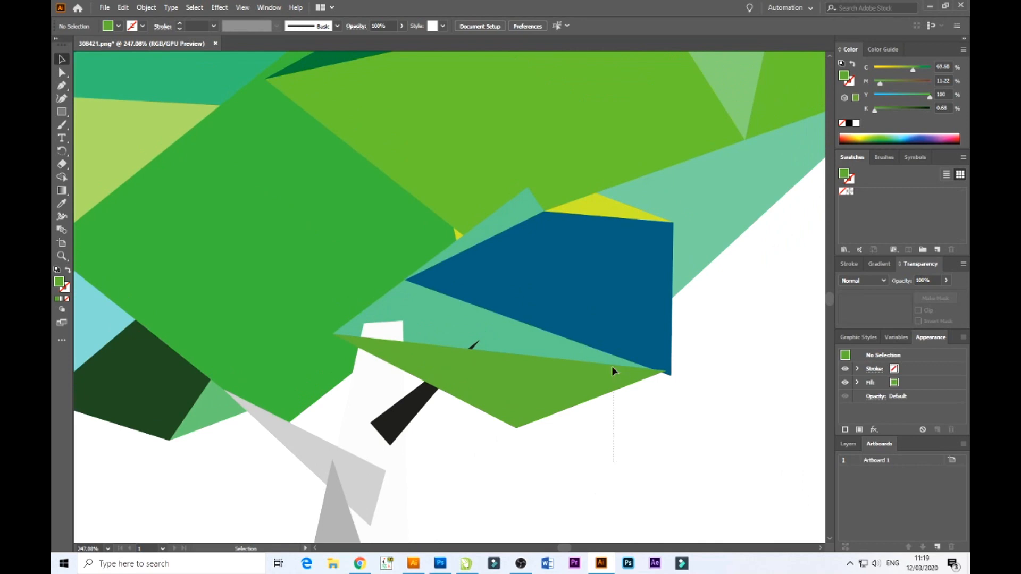
drag(541, 323, 542, 323)
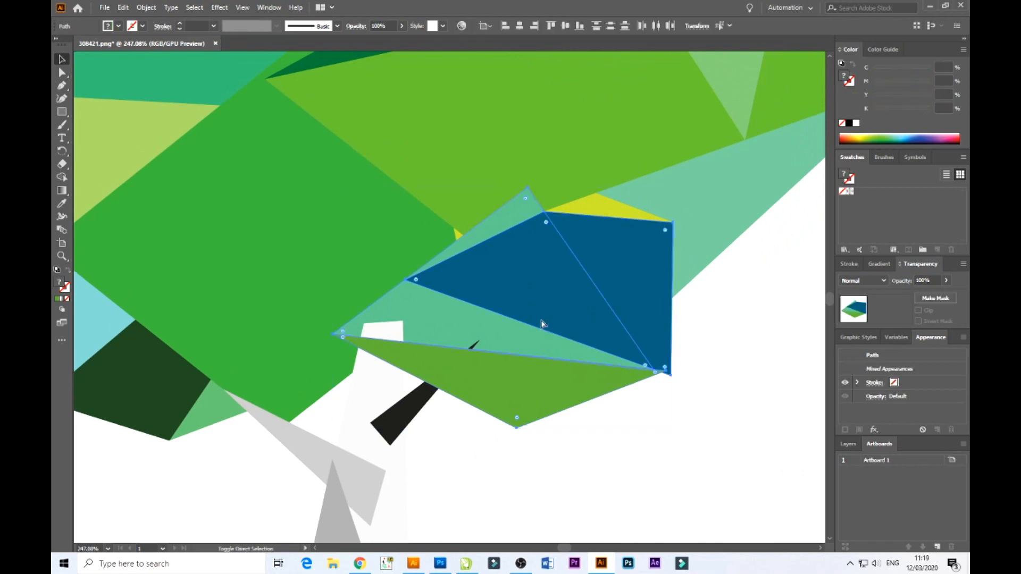
click(485, 483)
- Bring the dark ground shape and the slanted light gray branch in front of the gray trunk triangle
drag(478, 492, 536, 284)
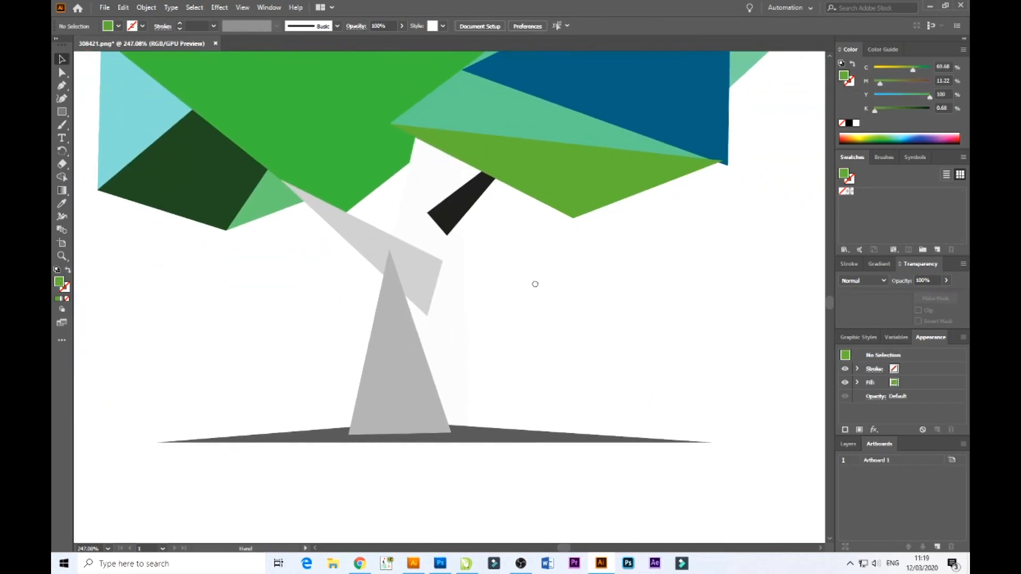
click(494, 433)
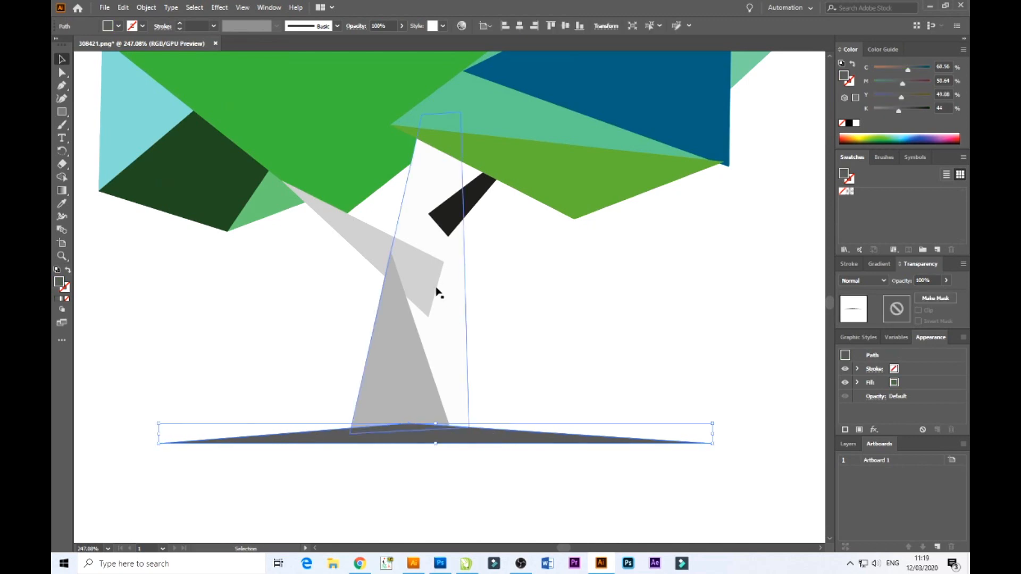
click(420, 285)
click(554, 323)
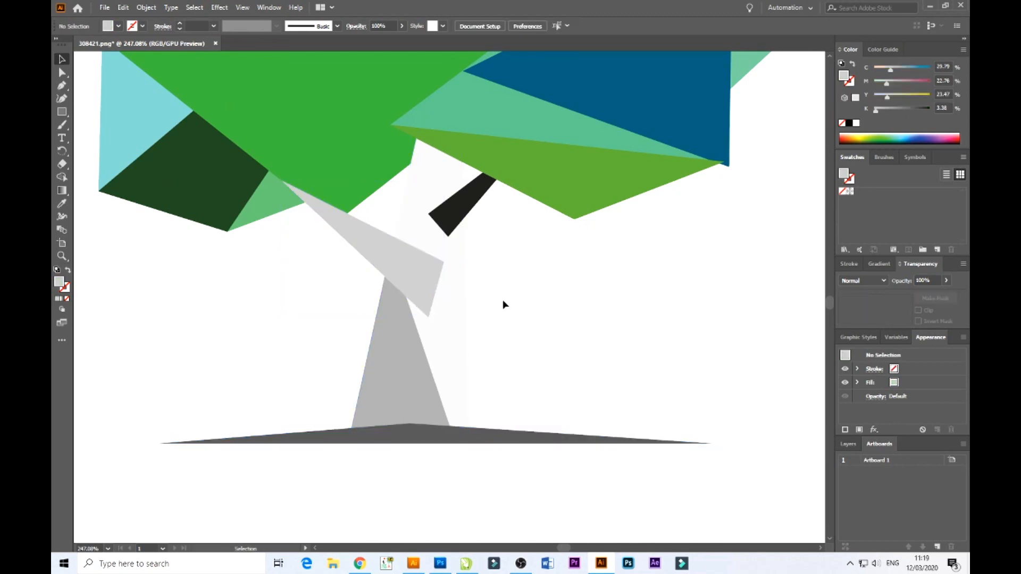
- Draw a tall triangle with the Pen tool along the trunk's right edge, from the ground up to about half the trunk's height
key(p)
click(412, 434)
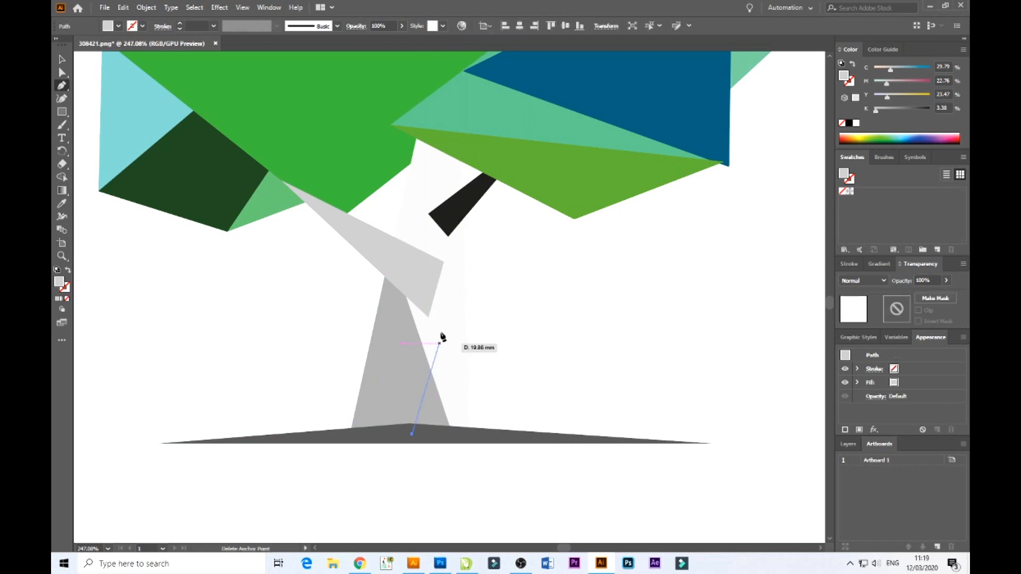
click(464, 273)
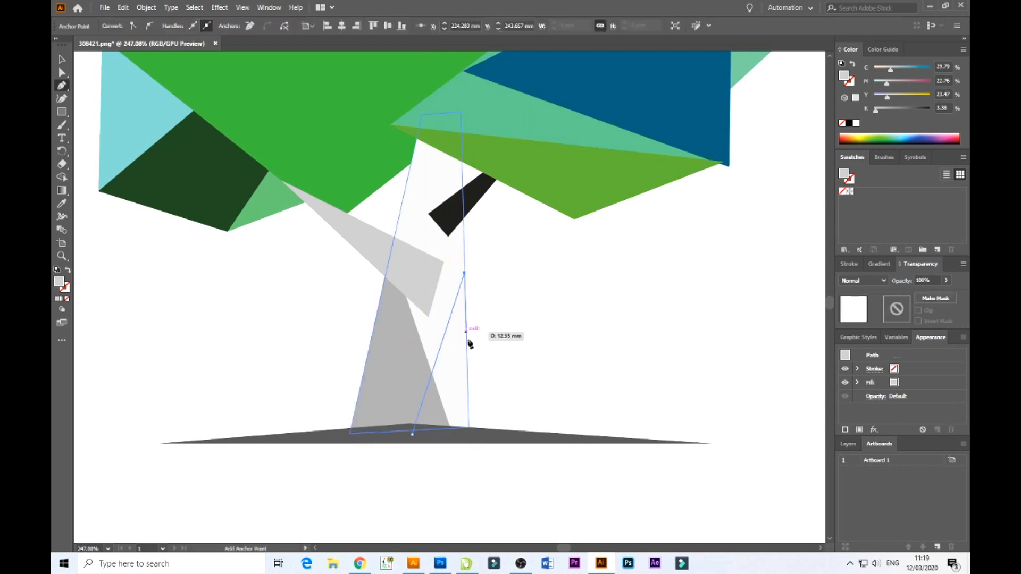
click(413, 434)
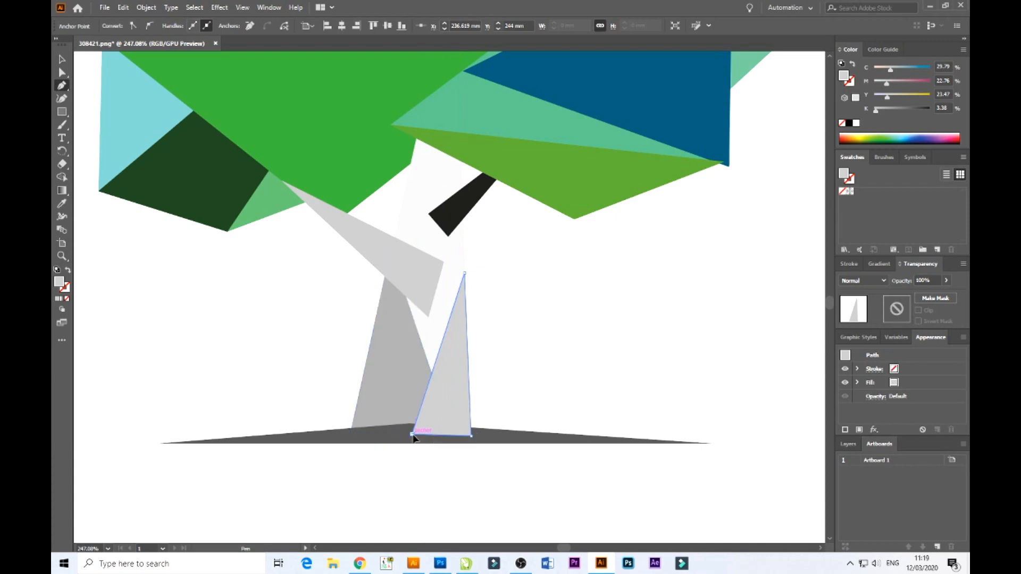
- Recolor the new right trunk triangle gray with cyan, magenta and yellow at 0 and black at 57%
drag(895, 98, 791, 94)
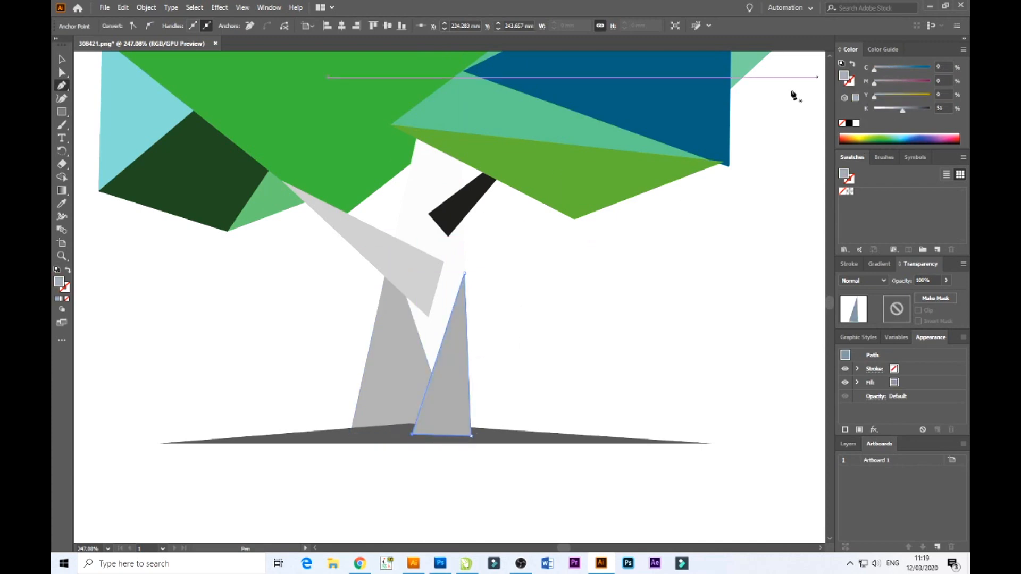
drag(903, 110, 906, 110)
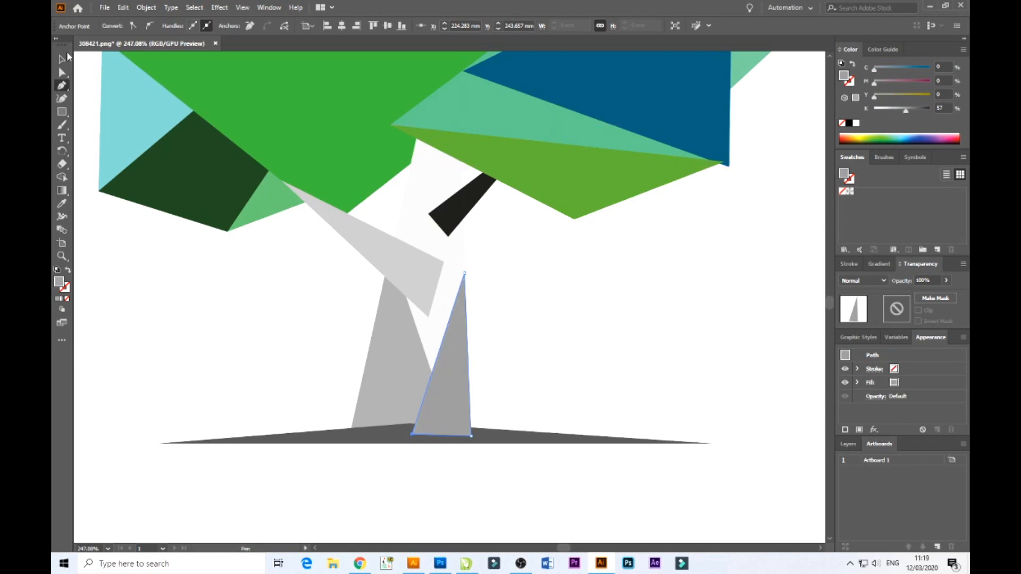
click(62, 59)
click(139, 250)
- Bring the dark ground shape in front of the right trunk triangle
key(space)
drag(562, 333, 586, 356)
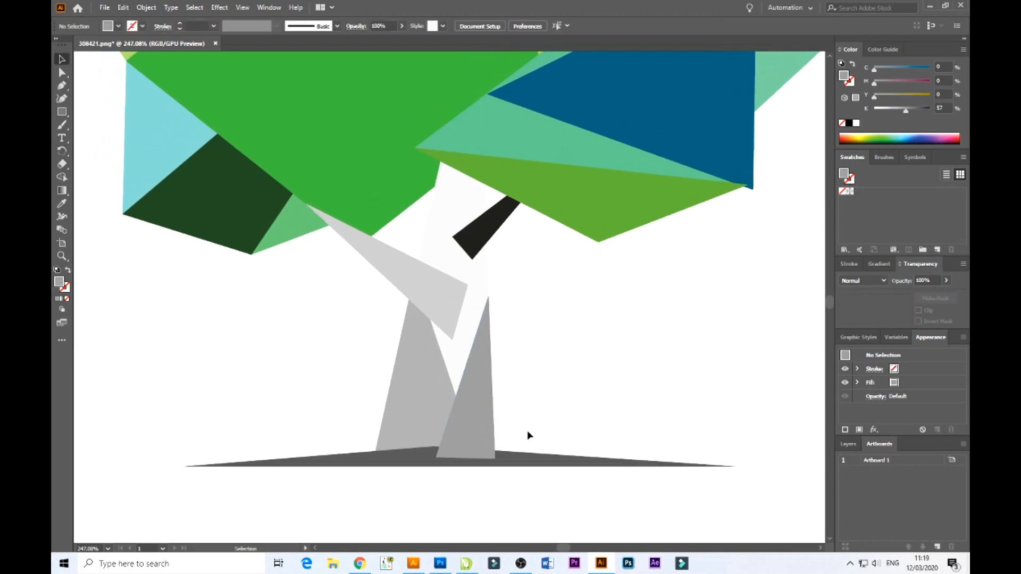
click(512, 461)
click(592, 394)
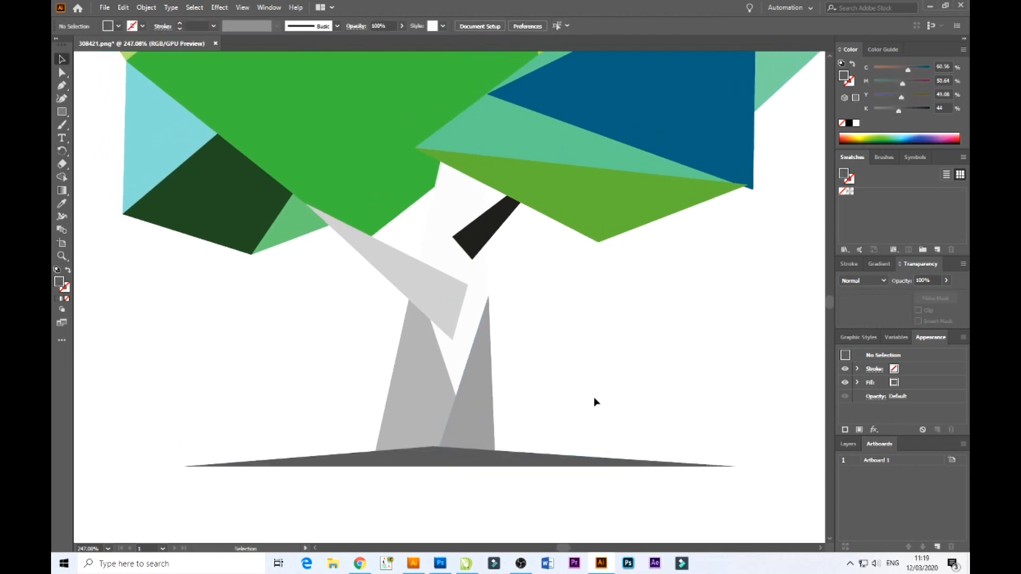
- Draw a smaller dark gray triangle with the Pen tool at the trunk's lower right base and bring the ground shape in front of it
key(p)
click(476, 362)
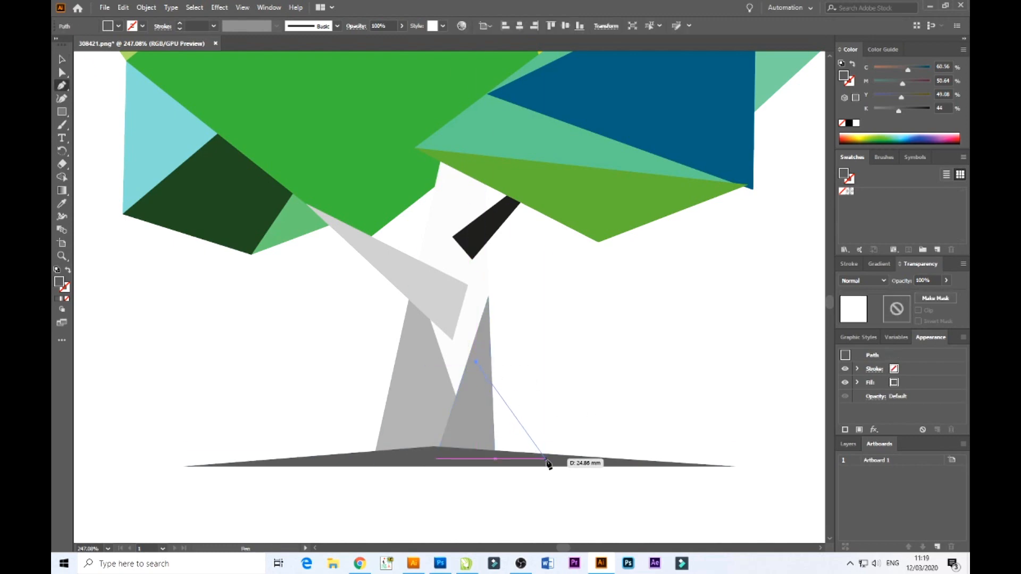
click(545, 462)
click(466, 461)
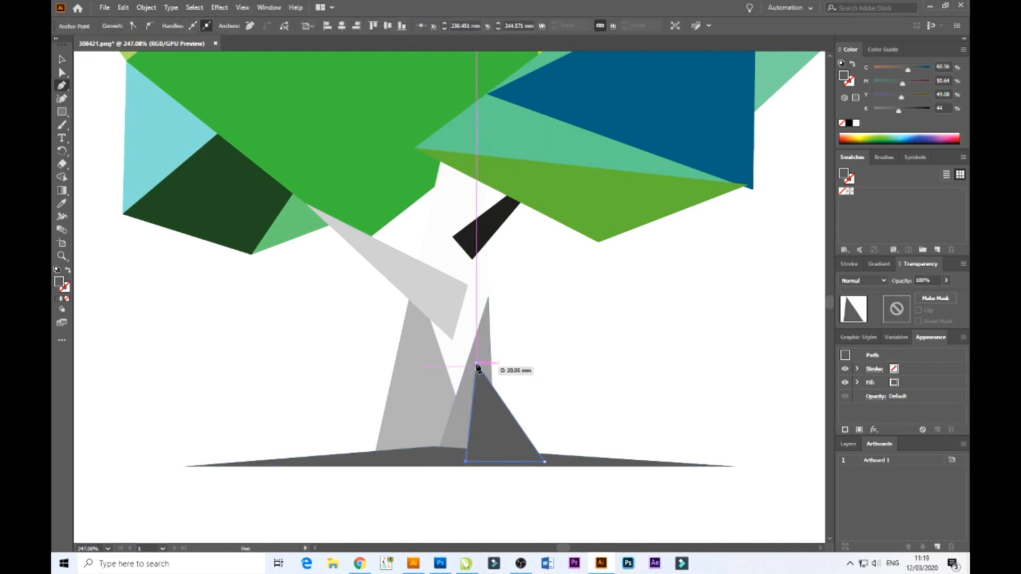
click(477, 362)
click(62, 59)
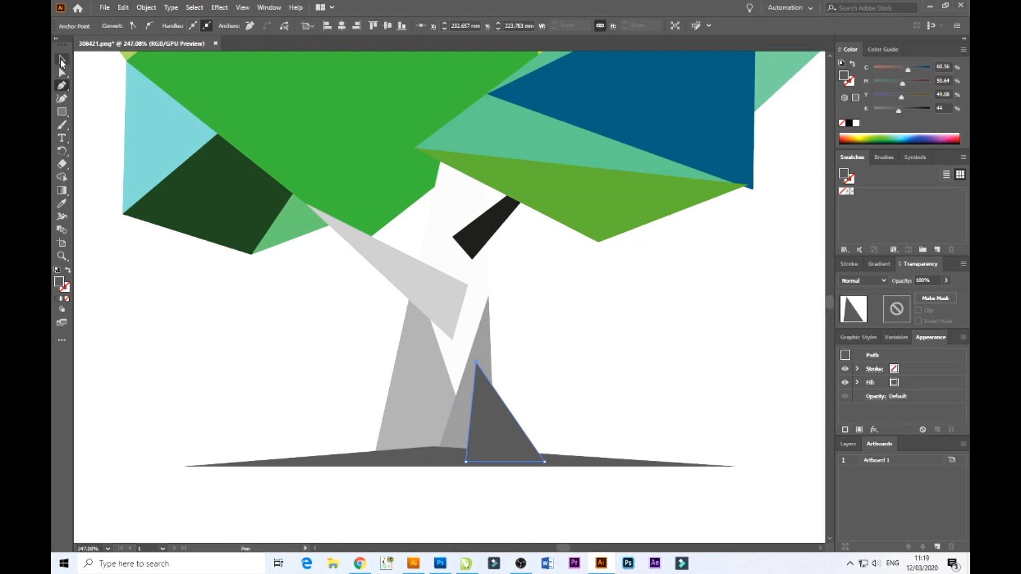
click(387, 462)
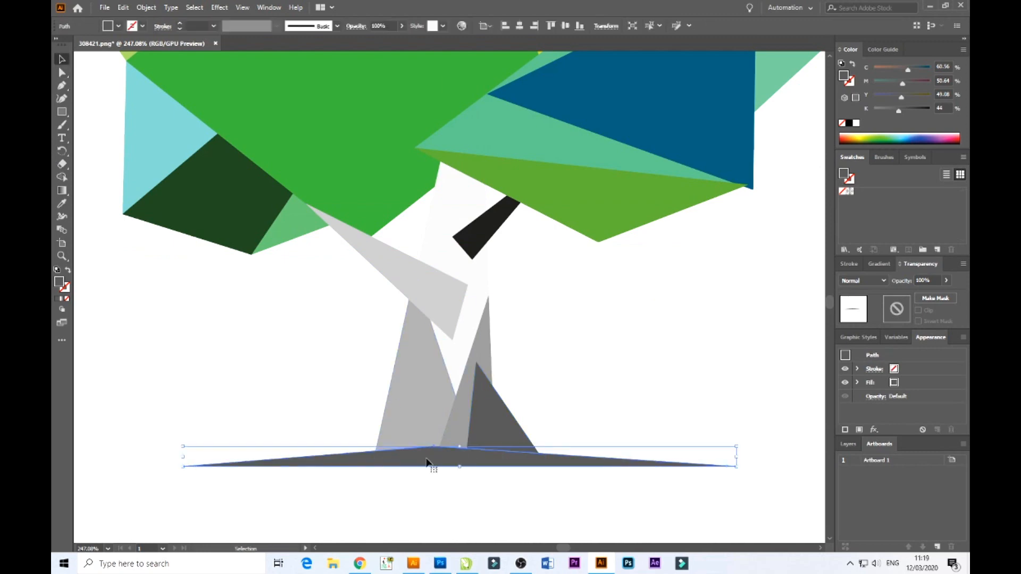
click(553, 392)
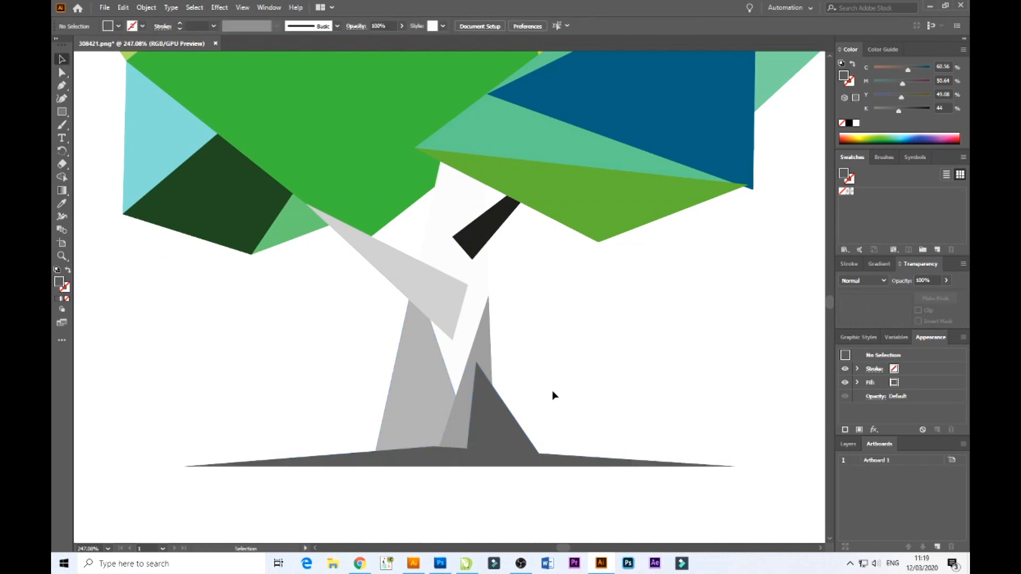
- Bring the left gray trunk triangle in front of the right trunk shapes, with the slanted light gray branch on top of it
click(426, 400)
key(ctrl+shift+bracketright)
click(454, 303)
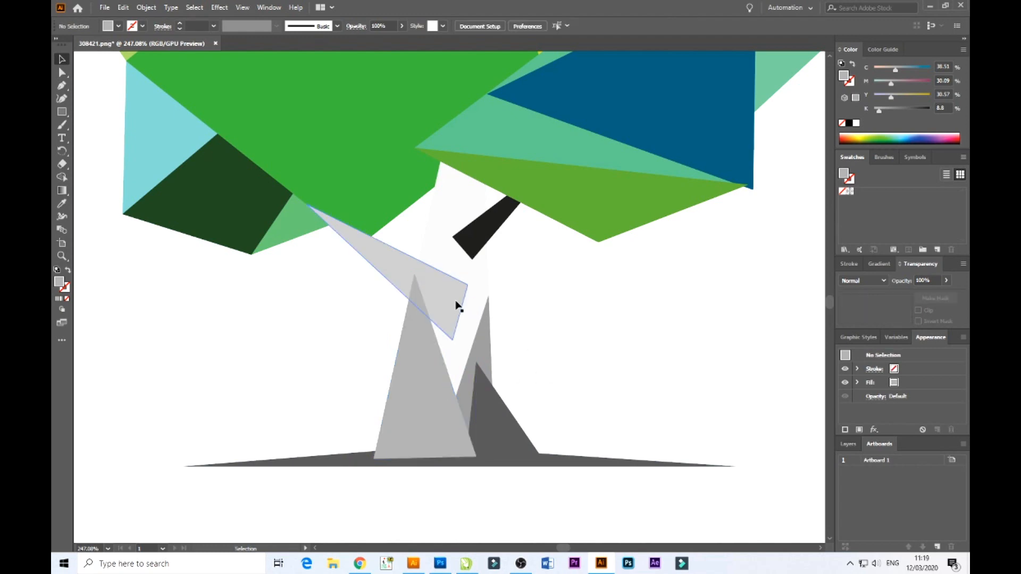
key(ctrl+shift+bracketright)
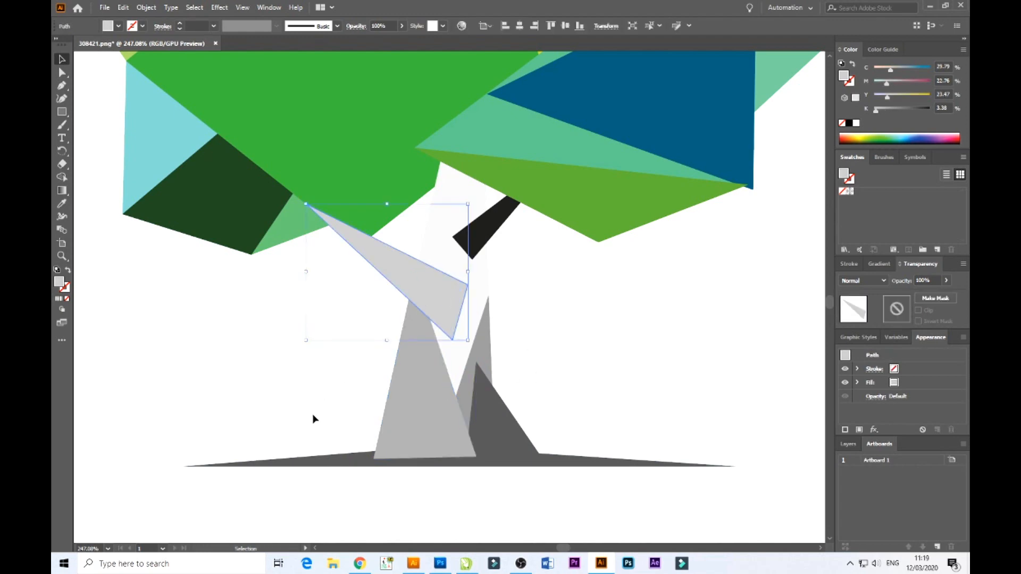
- Bring the dark ground shape to the front so it covers the bases of all trunk triangles
click(320, 463)
key(ctrl+shift+bracketright)
click(658, 354)
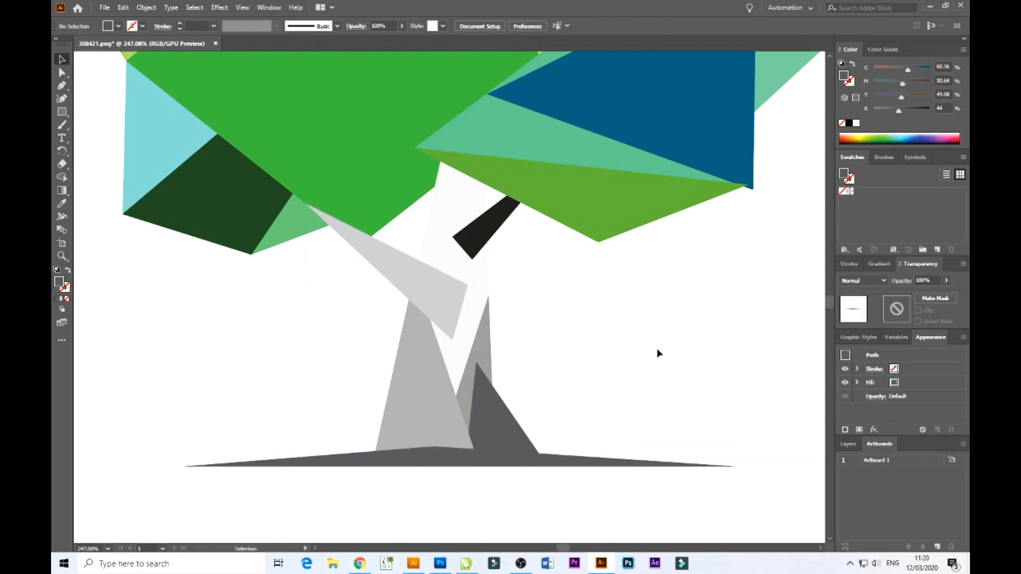
- Recolor the large green polygon in the crown's lower center teal blue with magenta 0, yellow 27 and black 39%
key(ctrl+minus)
key(ctrl+minus)
key(ctrl+minus)
key(ctrl+minus)
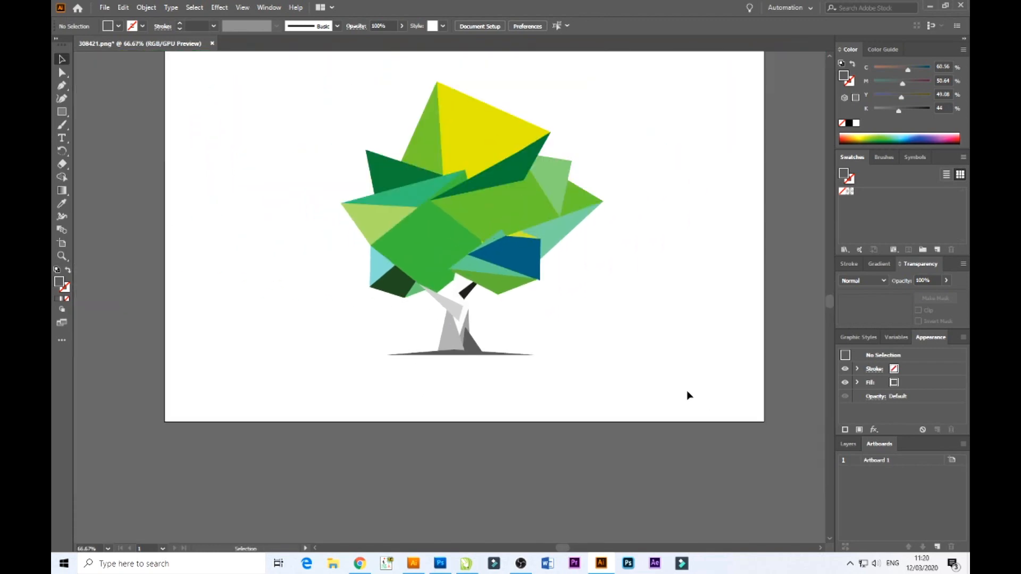
scroll(643, 380, up, 2)
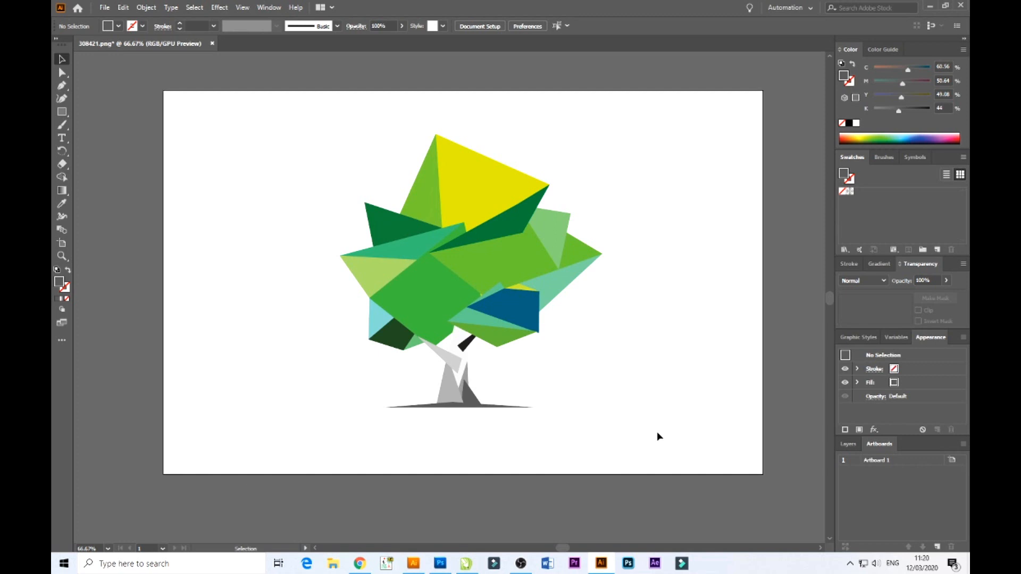
click(440, 287)
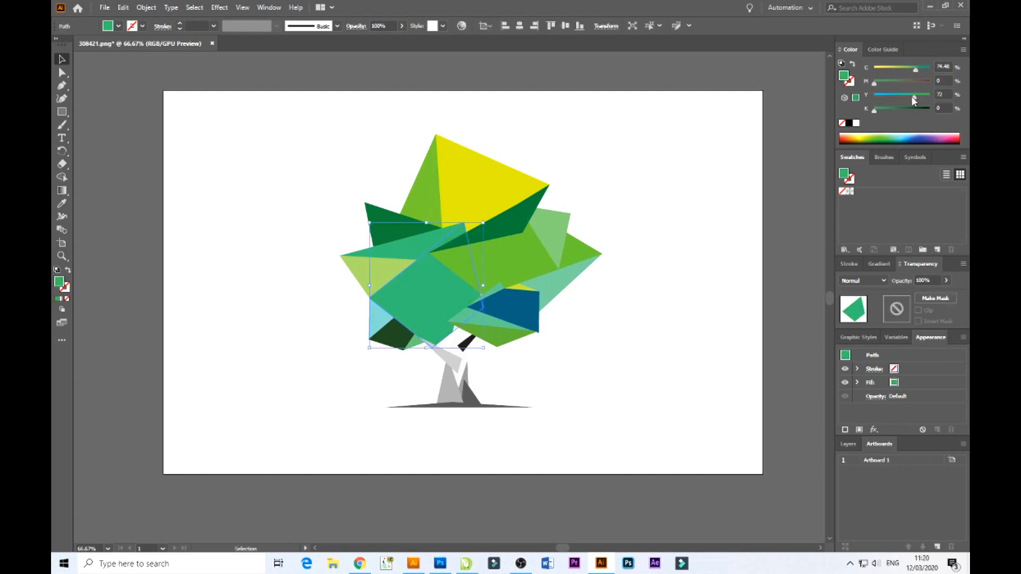
drag(892, 98, 860, 97)
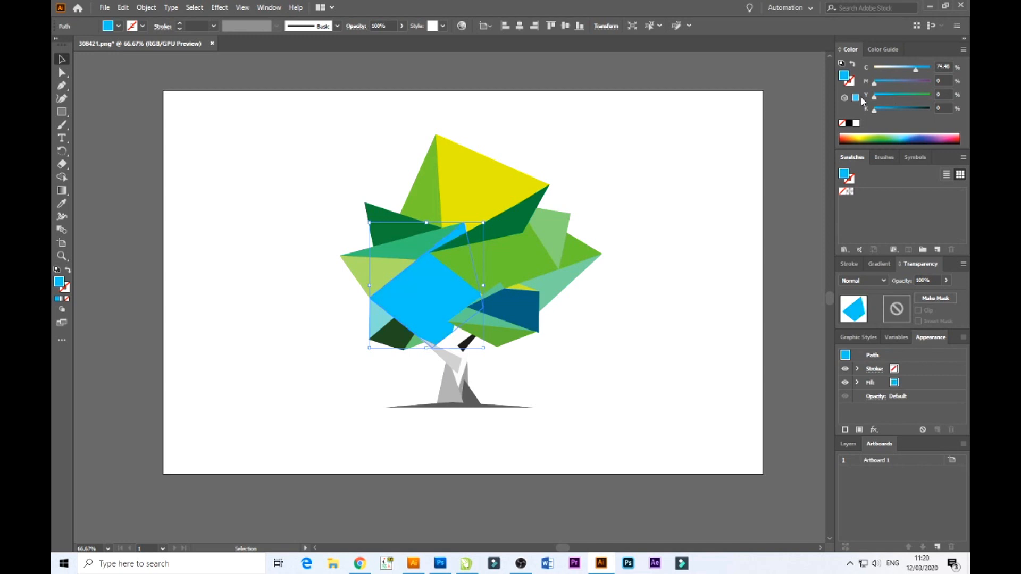
click(896, 108)
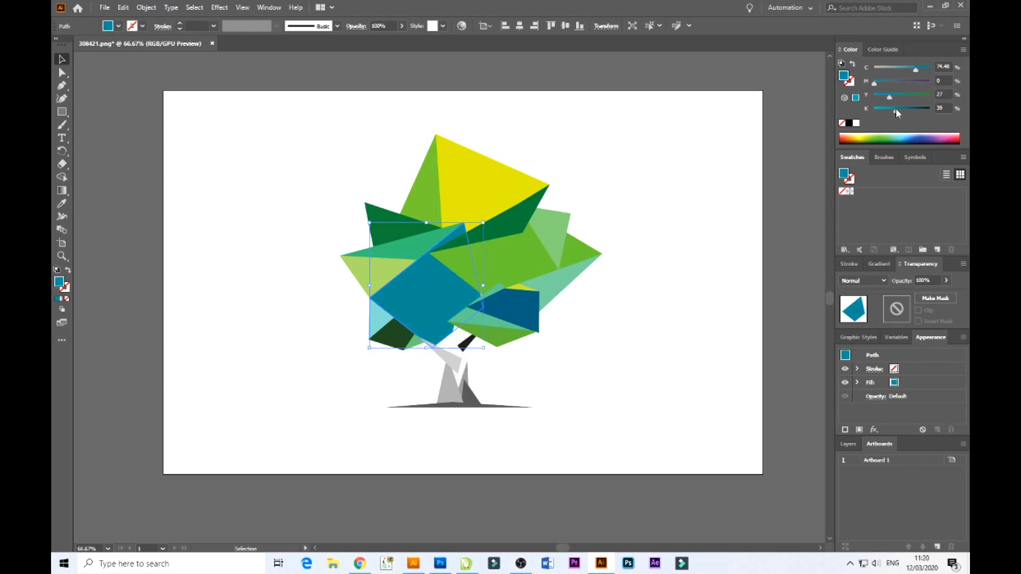
click(624, 388)
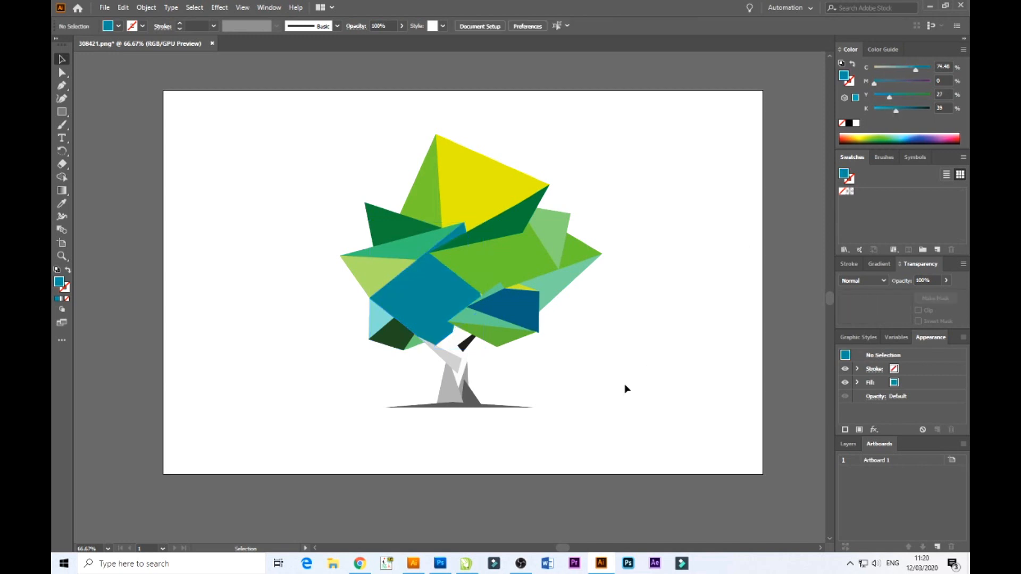
key(z)
drag(388, 417, 327, 347)
key(v)
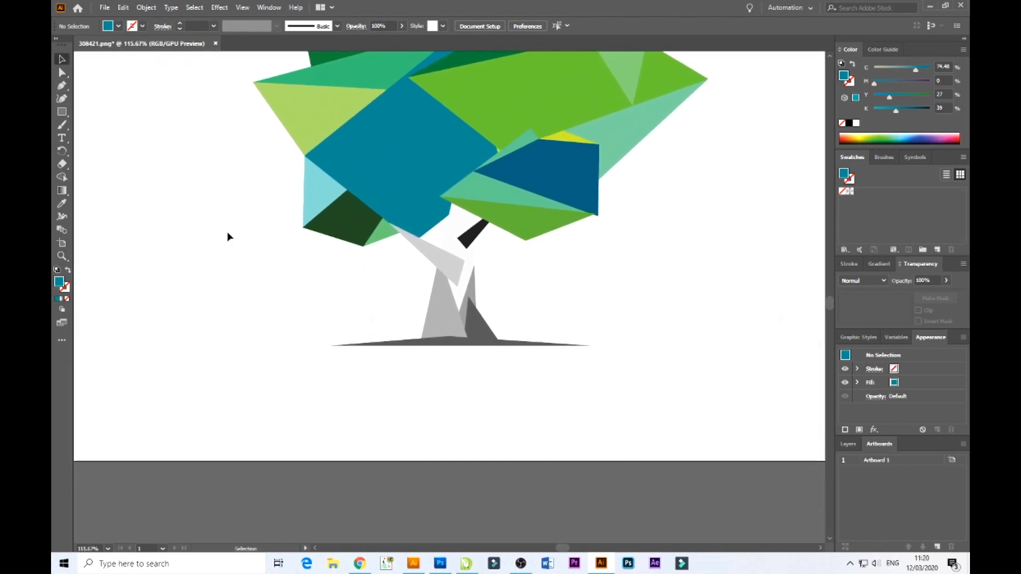
key(g)
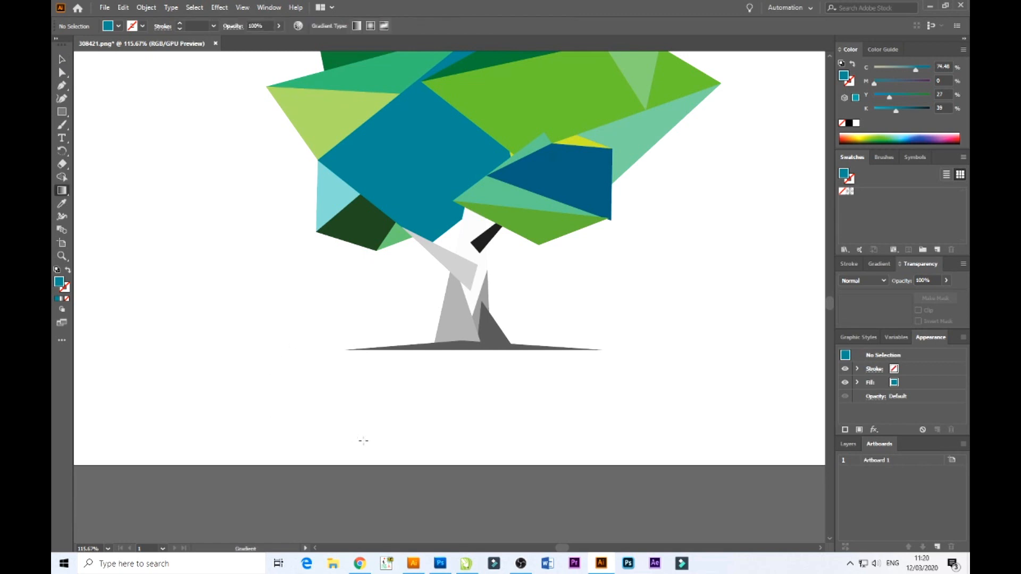
- Add the text "Grow with Us" and scale it to about 62 pt below the dark ground shape
key(t)
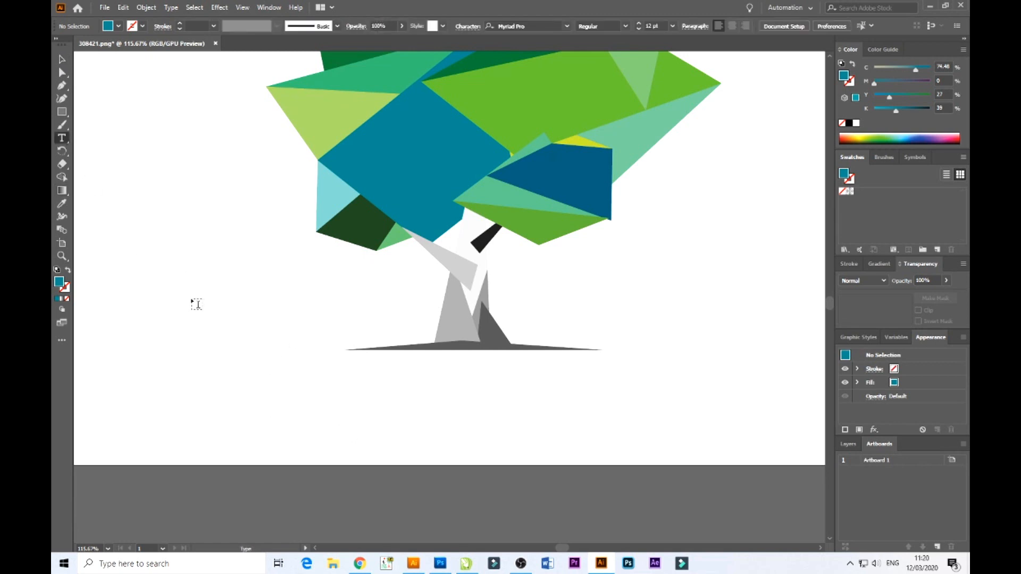
click(212, 355)
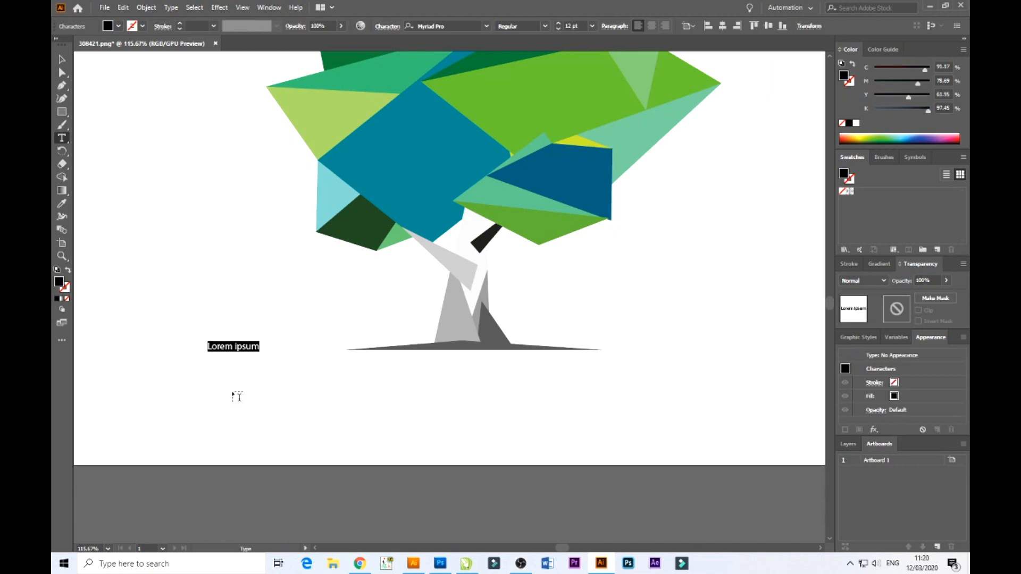
text(Grow with Us)
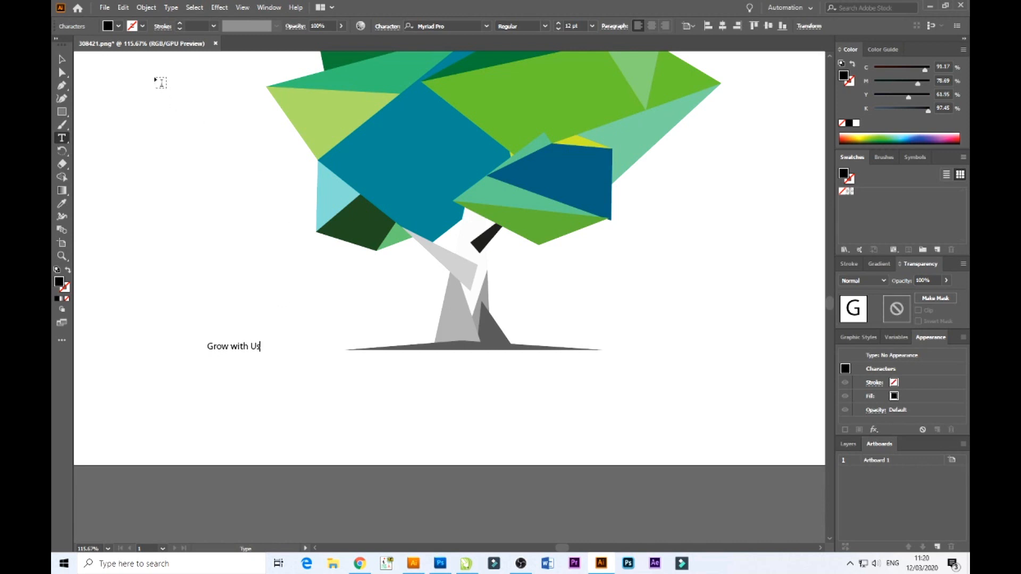
click(62, 59)
drag(258, 358, 589, 408)
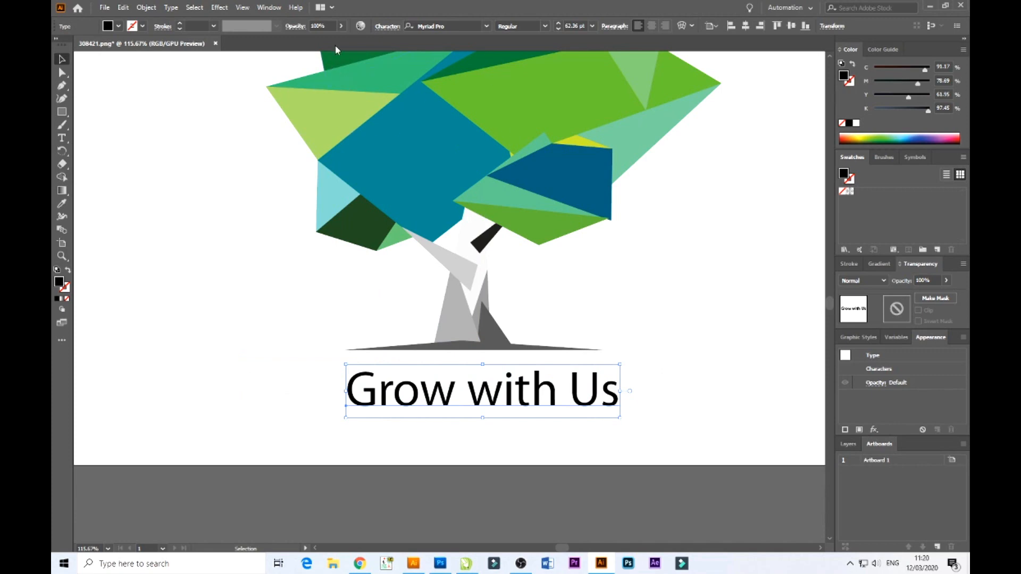
- Try Rutaban Normal and several other fonts on the "Grow with Us" text
click(448, 25)
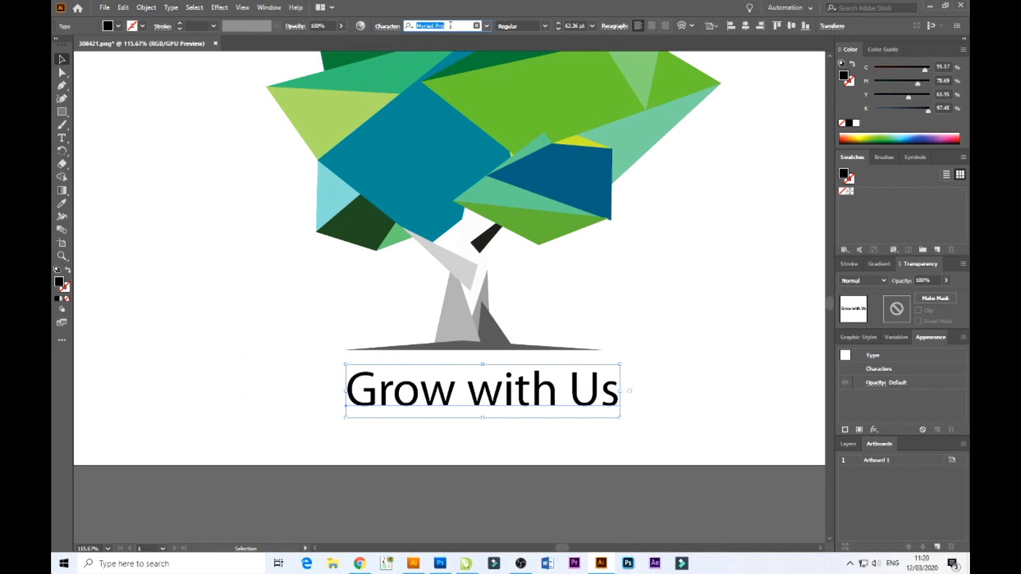
text(ruta)
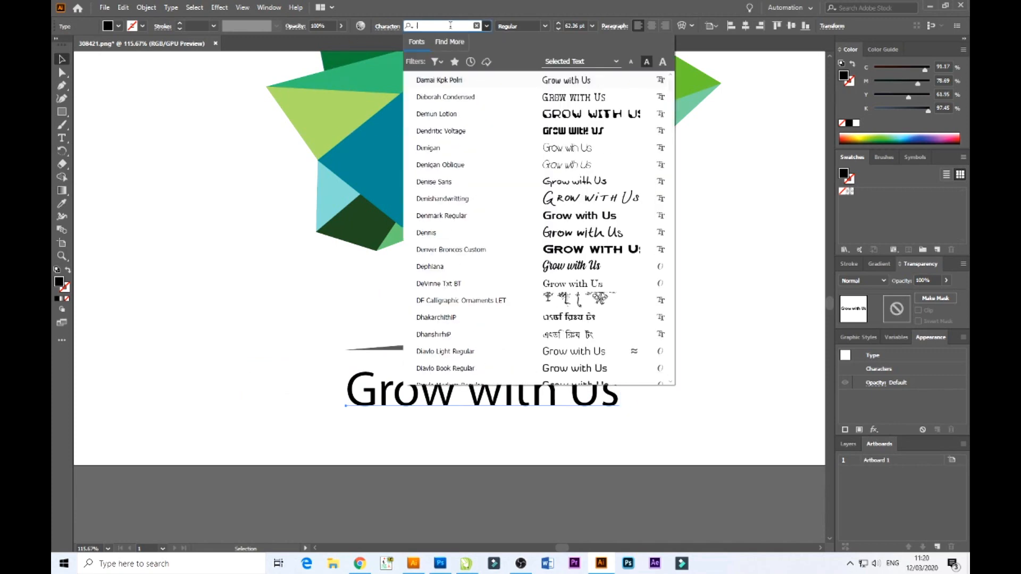
key(Return)
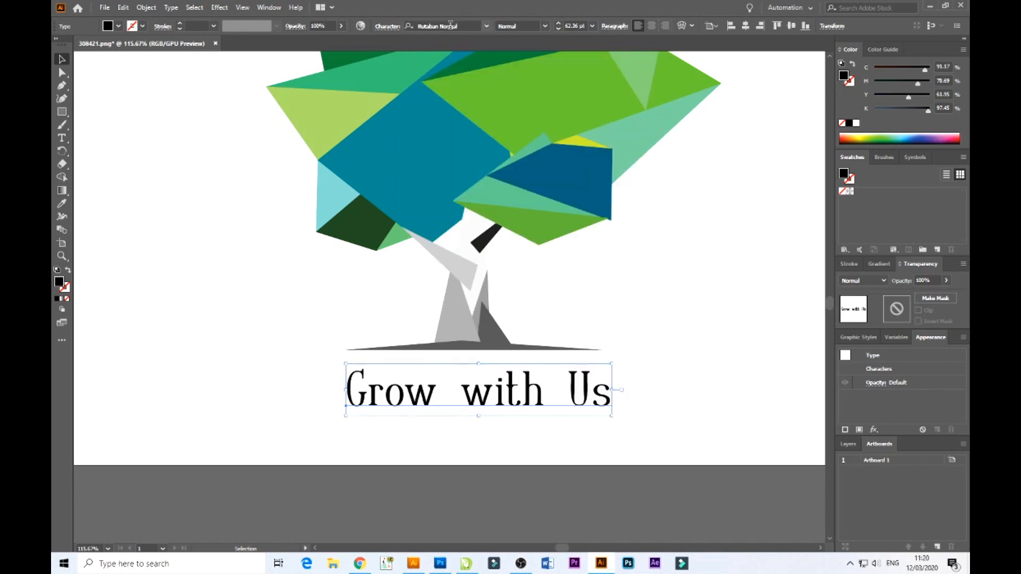
click(451, 25)
key(Down)
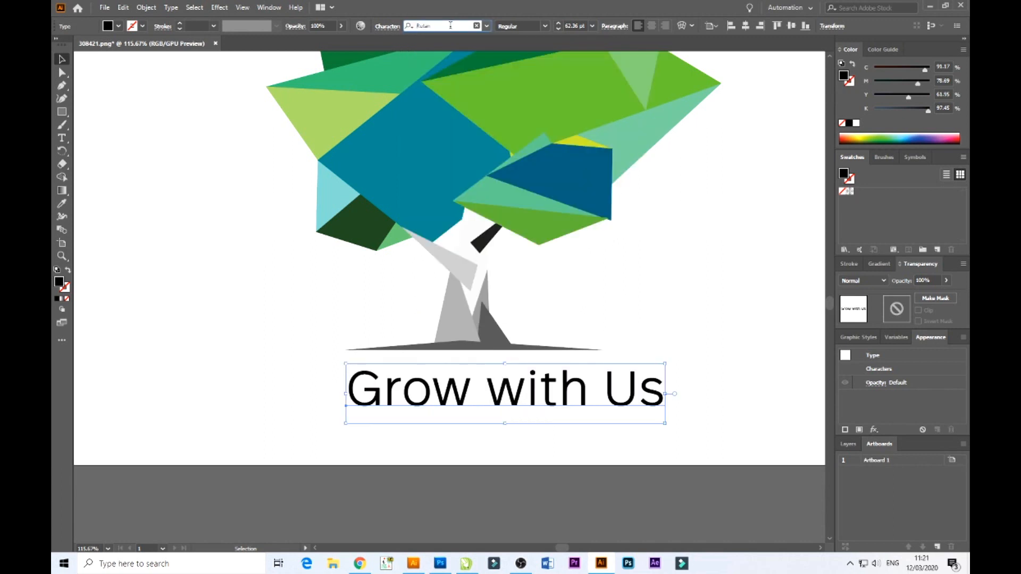
key(Down)
key(Down)
key(Down)
key(Down)
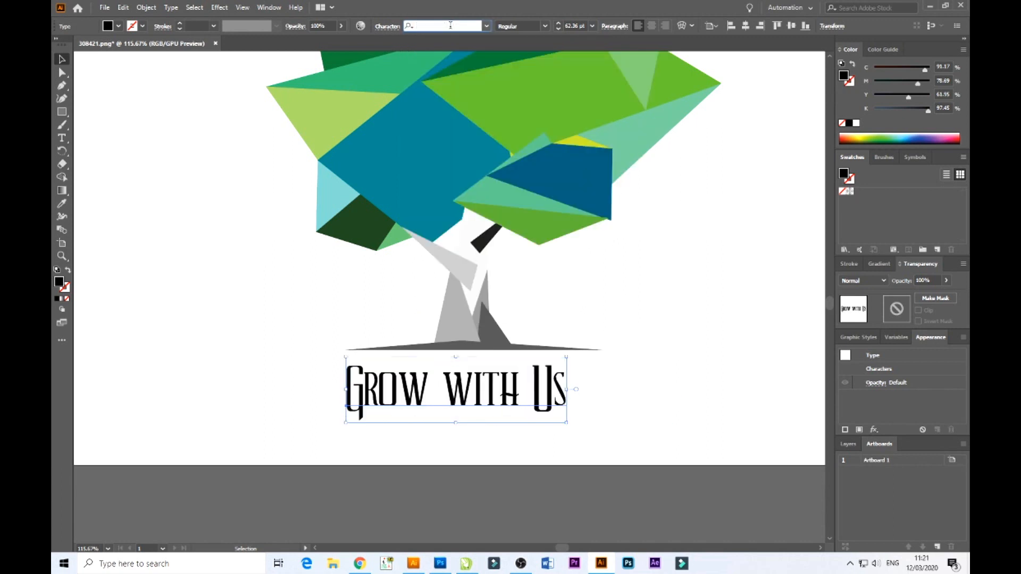
key(Down)
key(Down)
key(Down)
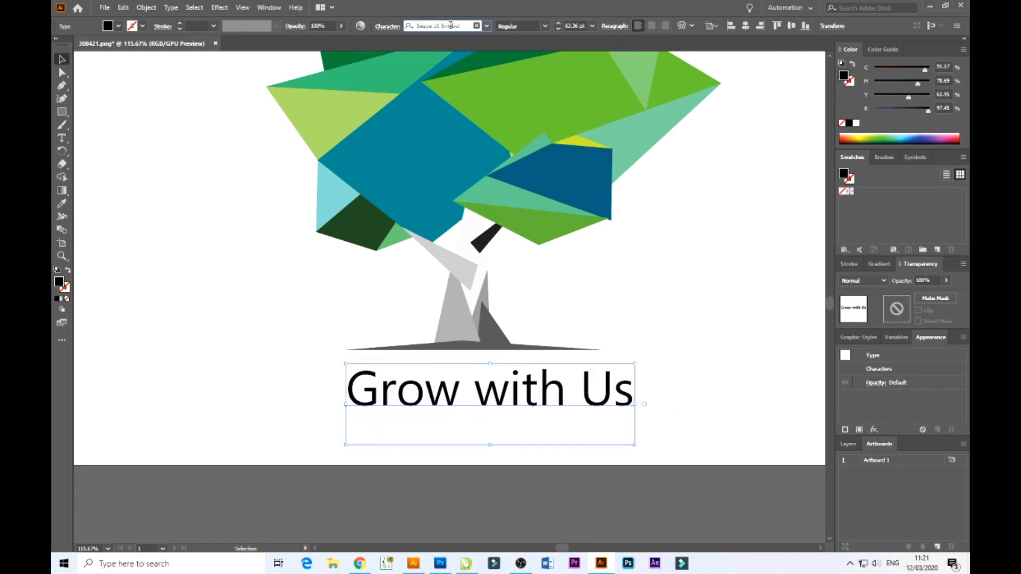
- Search the fonts for "rutan" and set the "Grow with Us" text in Rutan Bold
drag(466, 25, 306, 30)
text(rutan)
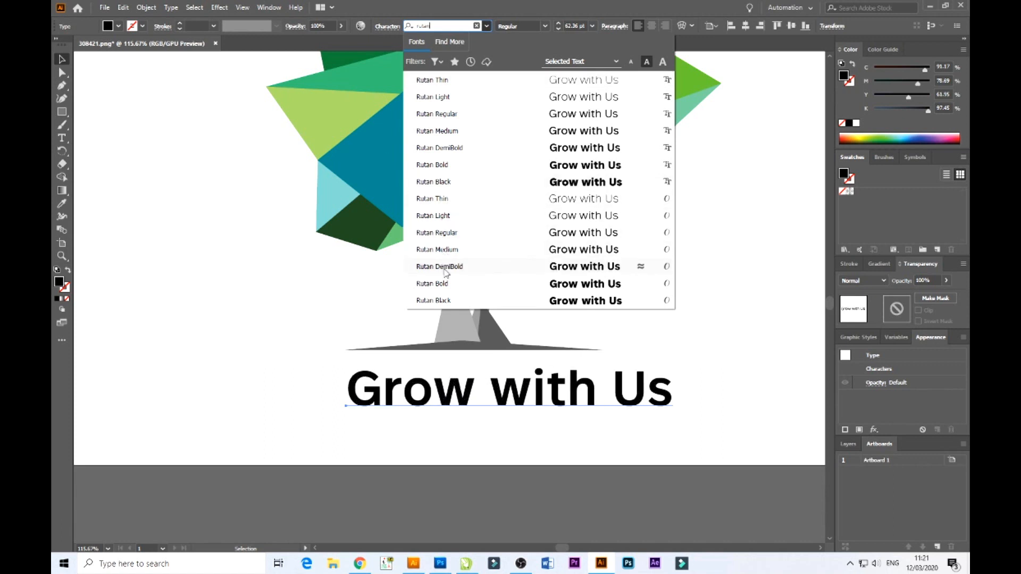
click(447, 287)
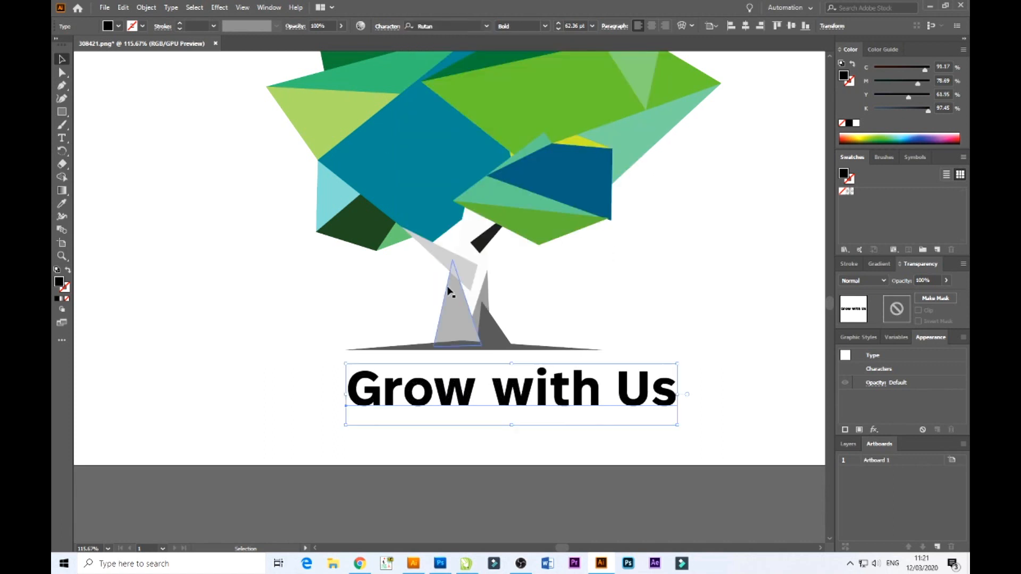
- Delete the words "with Us" from the text, keeping only "Grow"
double_click(504, 399)
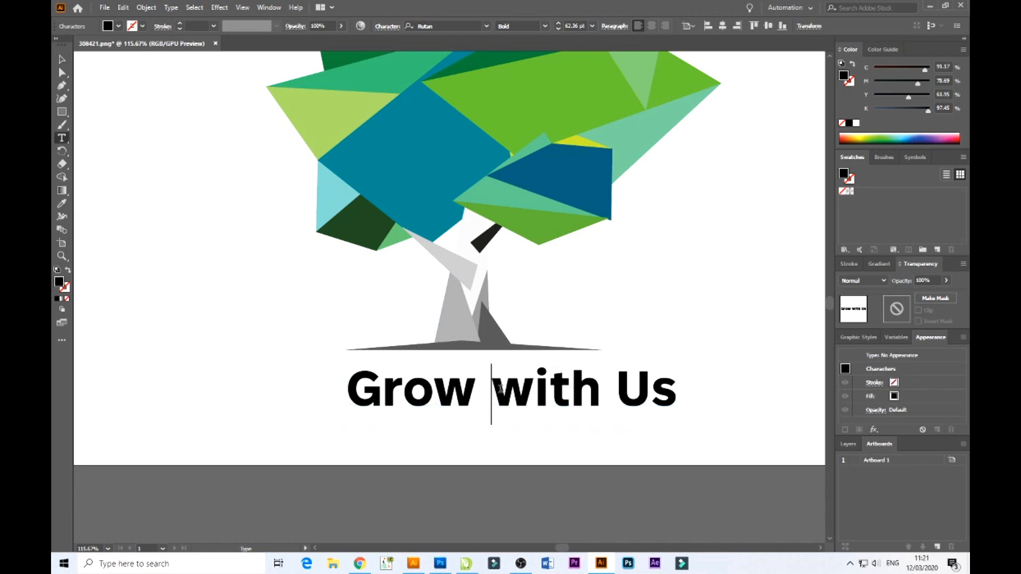
drag(492, 393, 675, 387)
key(BackSpace)
key(BackSpace)
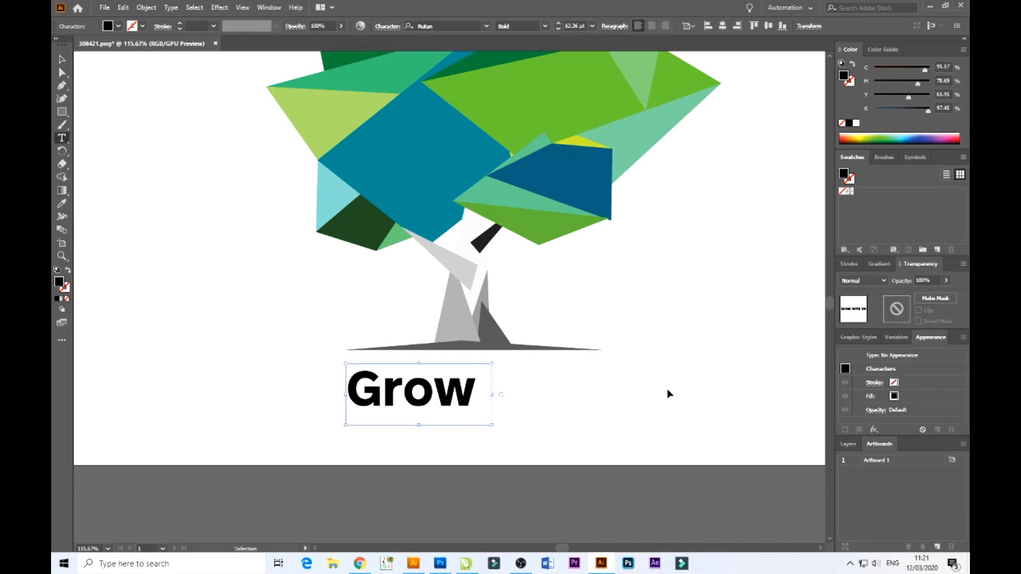
click(62, 59)
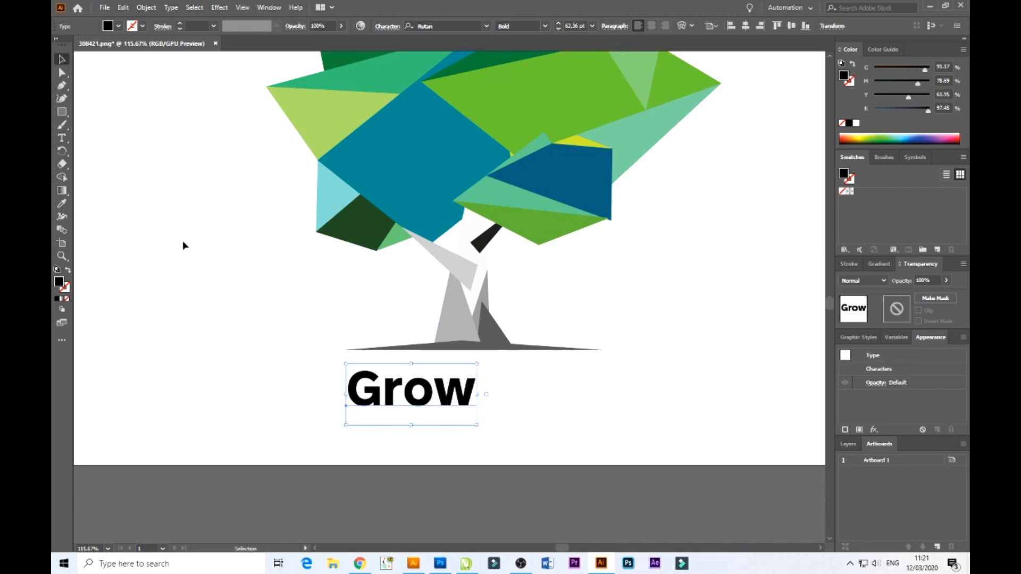
- Group the tree shapes and scale the group down, with the word "Grow" at about 54 pt moved beneath it
drag(379, 257, 665, 133)
key(ctrl+g)
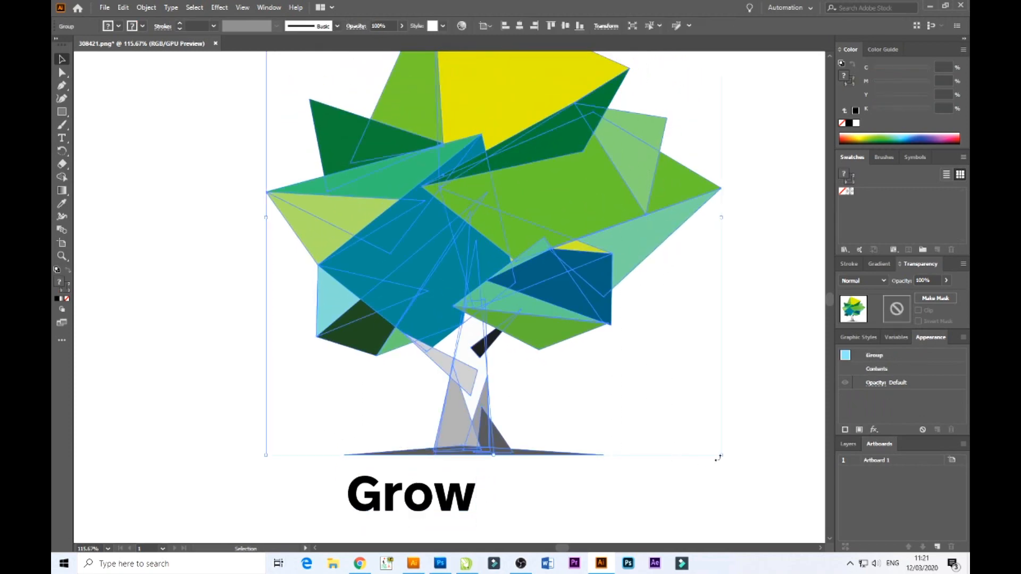
drag(718, 459, 577, 306)
click(616, 436)
drag(459, 499, 359, 357)
click(360, 388)
- Duplicate the word "Grow" on the same baseline and change the copy to "with Us"
key(z)
drag(226, 272, 309, 322)
drag(390, 391, 454, 394)
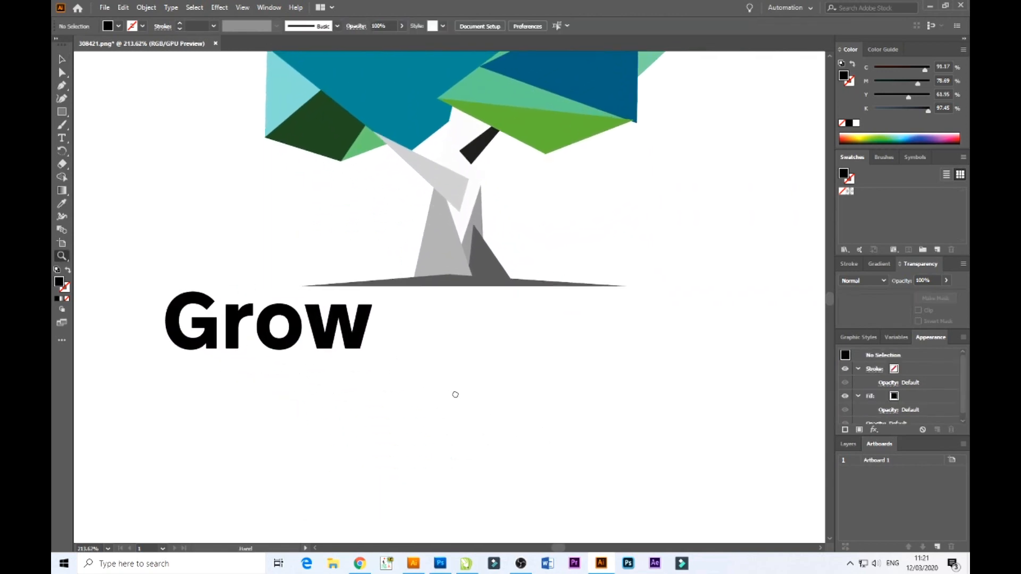
key(v)
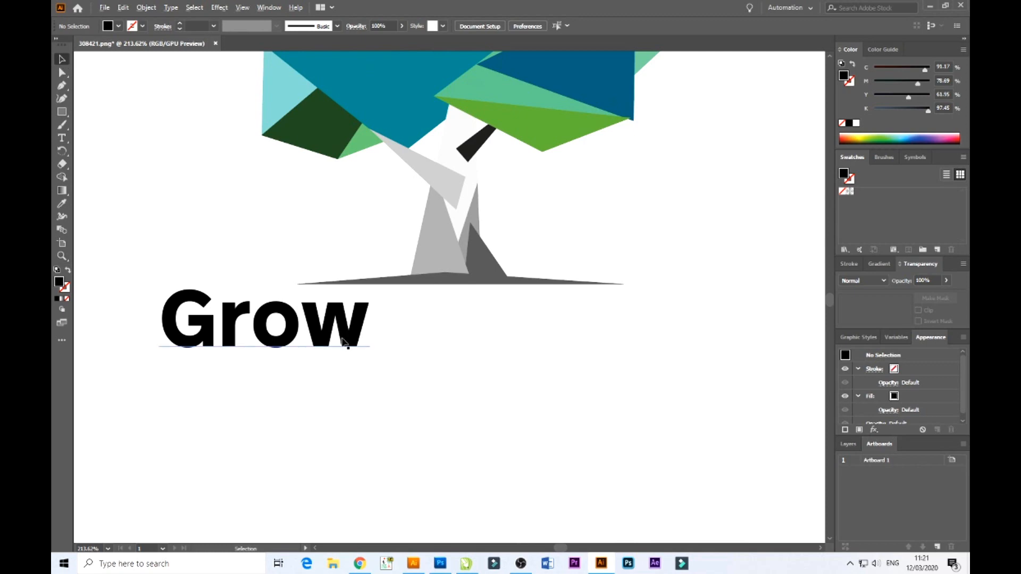
drag(344, 342, 595, 343)
double_click(594, 343)
double_click(595, 343)
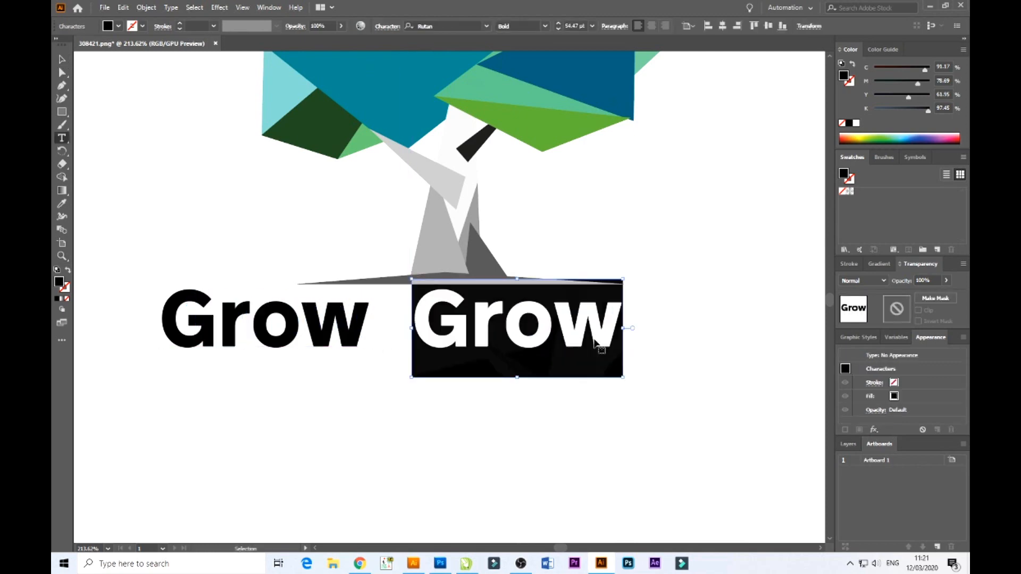
text(with Us)
key(Escape)
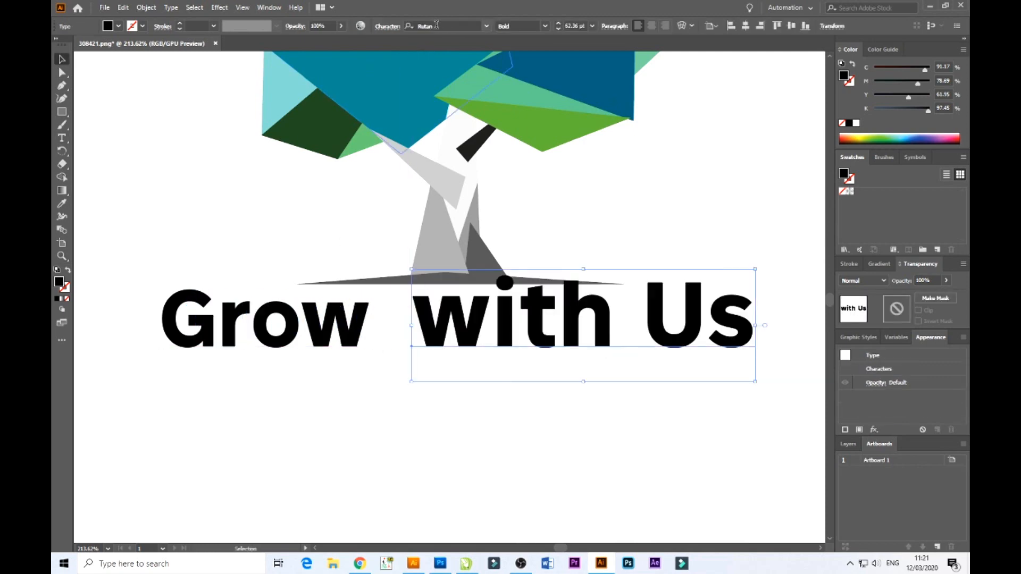
- Set "with Us" in the Light weight and scale it down to about 33 pt beside "Grow"
click(512, 25)
key(Down)
key(Down)
key(Down)
key(Down)
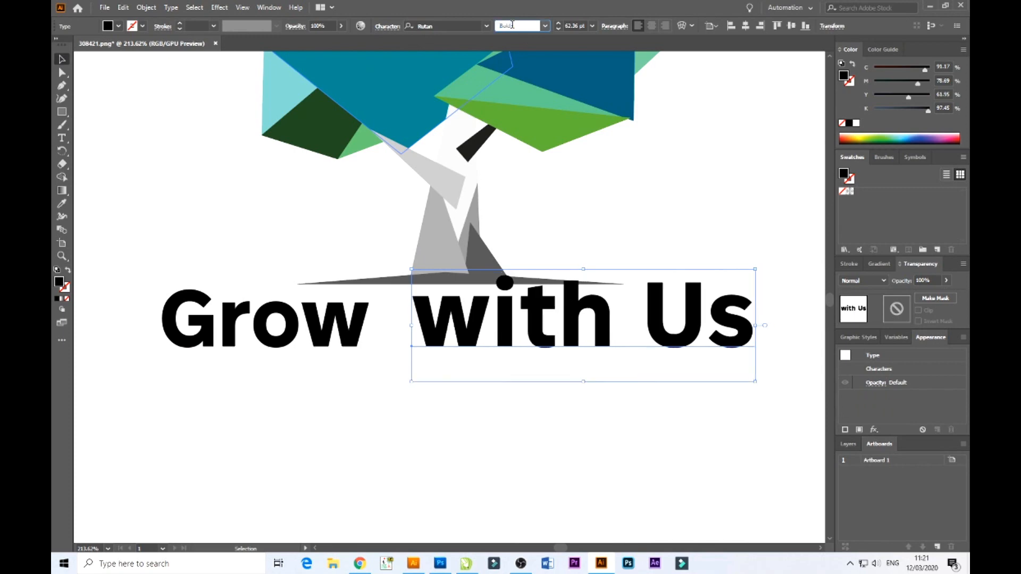
drag(744, 270, 504, 318)
- Group the two text pieces and align the slogan horizontally with the tree
click(482, 426)
drag(482, 425, 501, 469)
drag(413, 403, 340, 377)
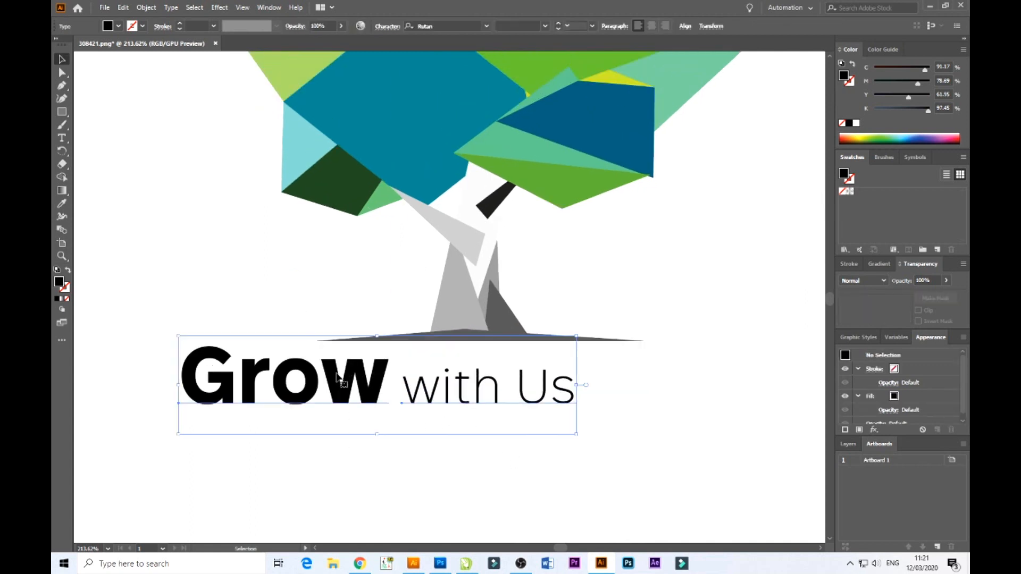
key(ctrl+g)
shift+click(424, 344)
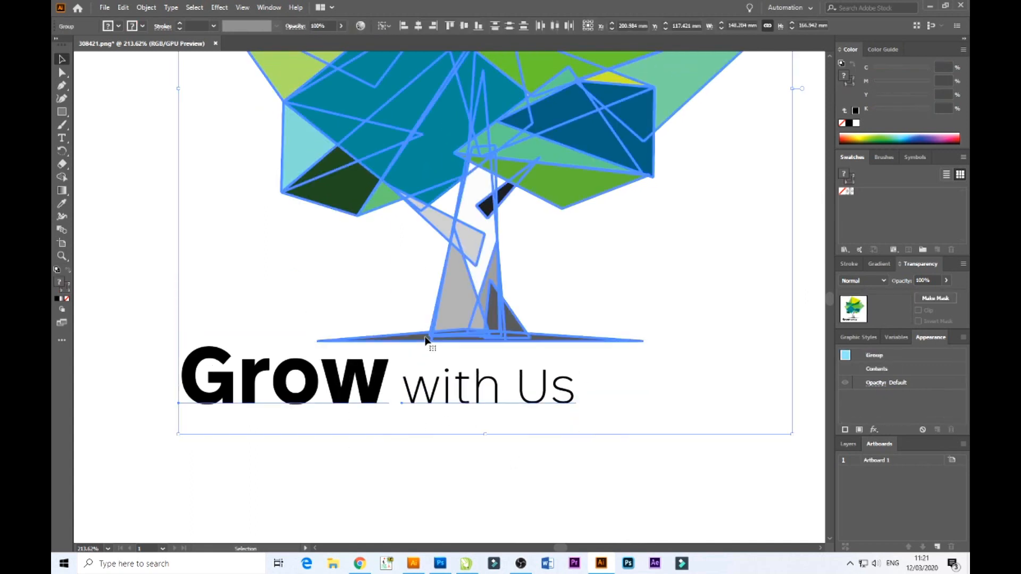
click(419, 25)
click(536, 428)
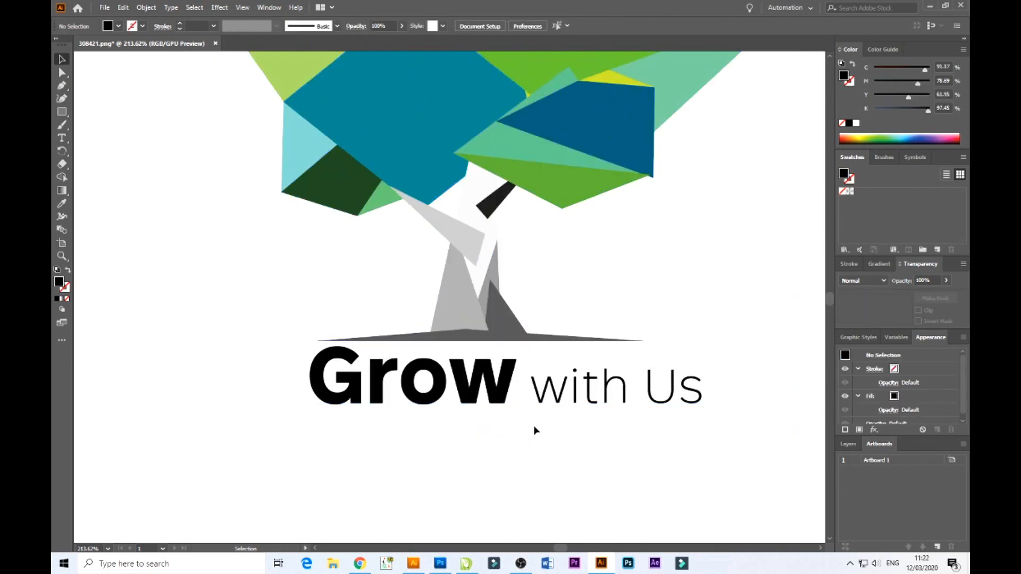
- Nudge the slogan left to sit beneath the ground shape, and ungroup its two text pieces
drag(545, 403, 501, 403)
scroll(454, 475, up, 3)
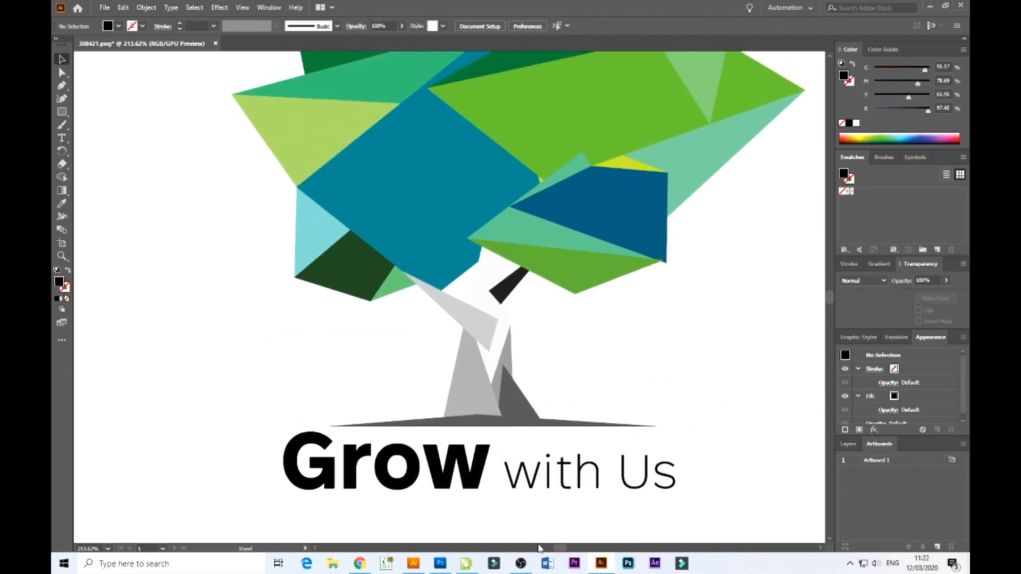
right_click(479, 477)
click(509, 379)
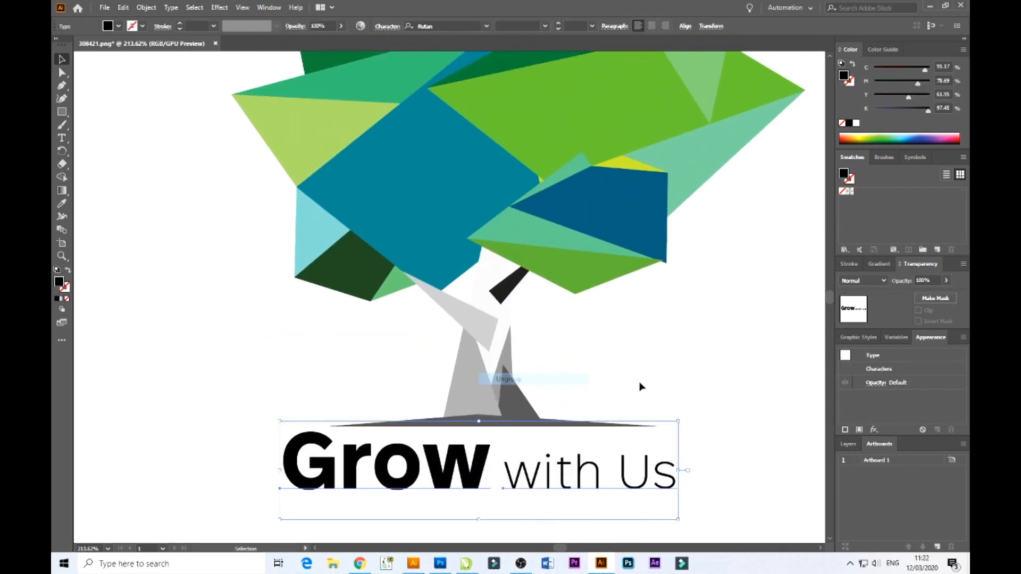
click(640, 388)
- Recolor the word "Grow" with the teal blue sampled from the crown's large lower center polygon
click(463, 484)
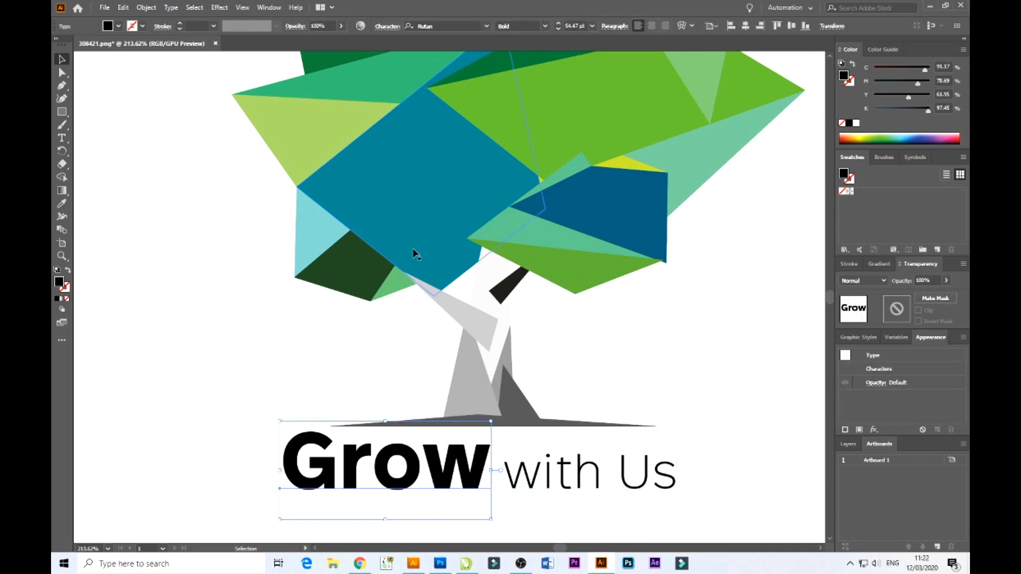
key(i)
click(417, 245)
click(62, 59)
click(182, 202)
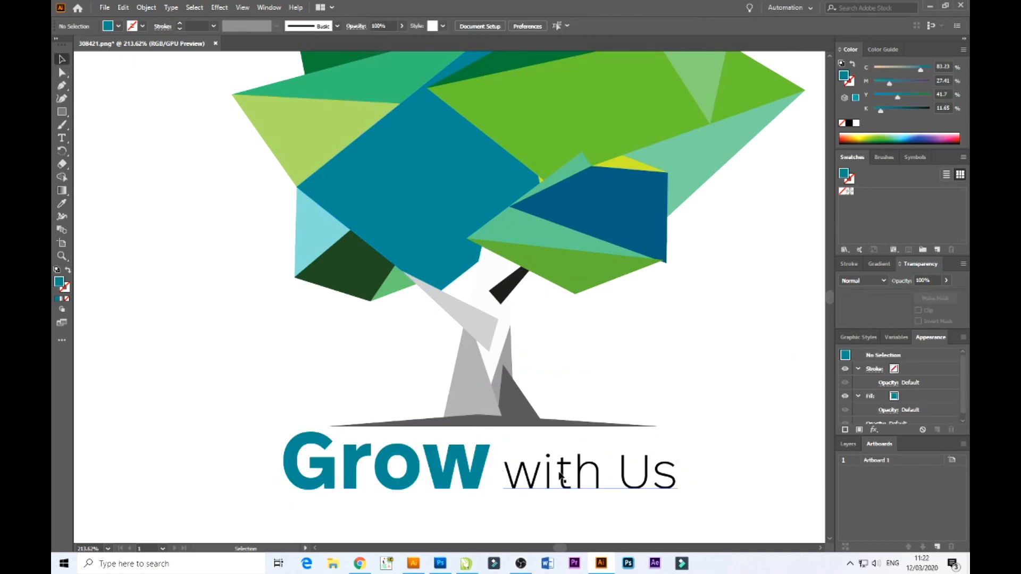
- Recolor "with Us" by sampling crown colors, ending with the dark green of the lower left triangle
click(559, 477)
key(i)
click(588, 227)
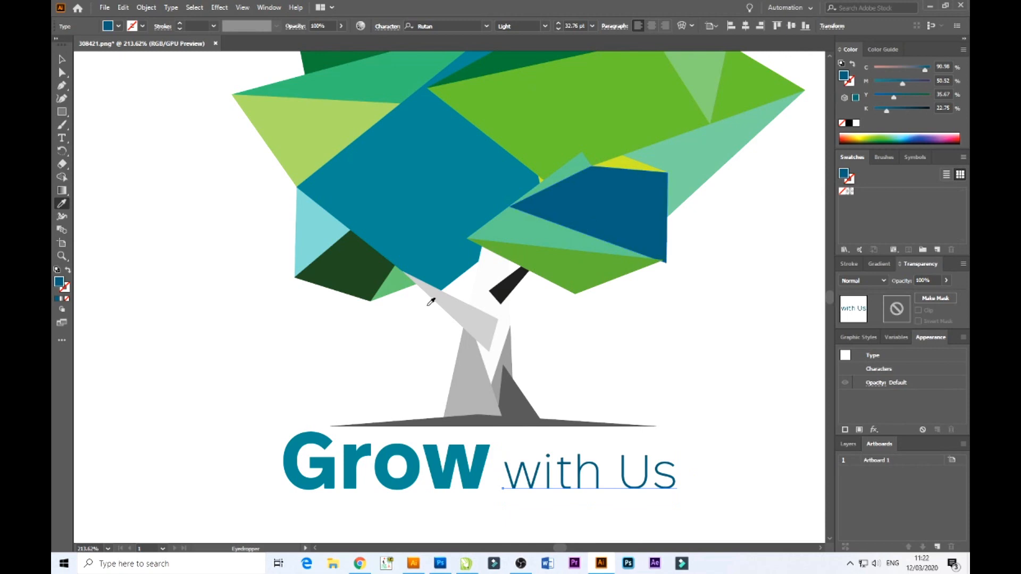
click(532, 238)
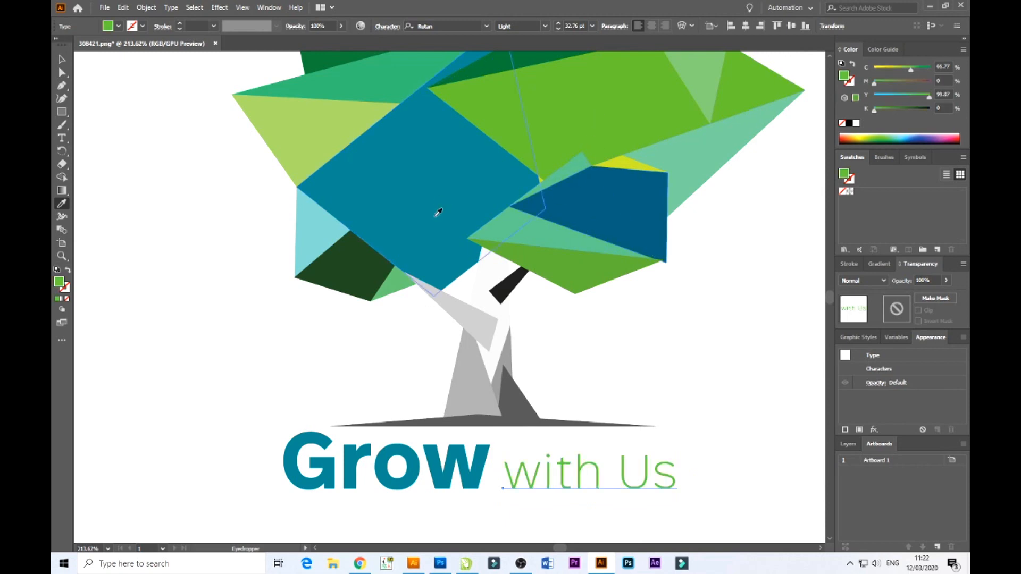
click(351, 258)
click(61, 59)
click(143, 185)
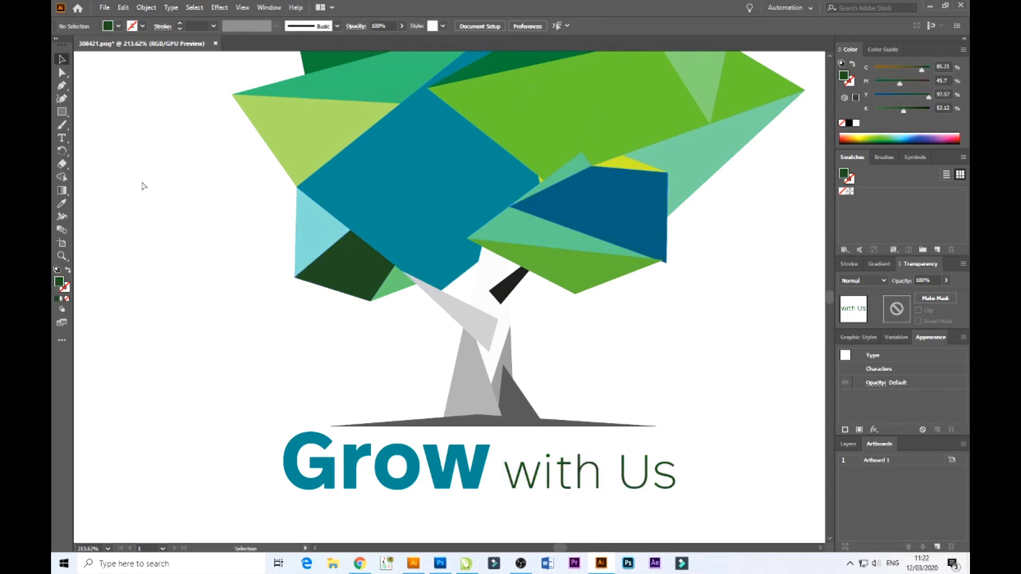
- Group the tree and the slogan into a single object
key(ctrl+1)
drag(367, 210, 325, 264)
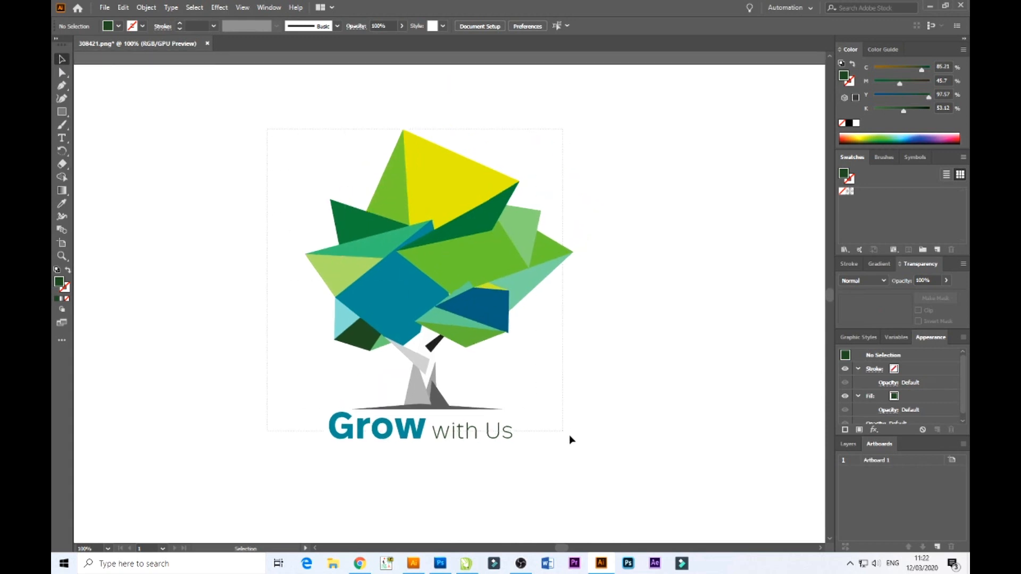
drag(569, 435, 604, 462)
key(ctrl+g)
click(619, 398)
- Unlock the faded 5% opacity reference image behind the artwork and delete it
click(388, 288)
click(567, 486)
click(478, 374)
click(611, 333)
key(shift+o)
key(v)
key(ctrl+alt+2)
click(194, 175)
click(586, 388)
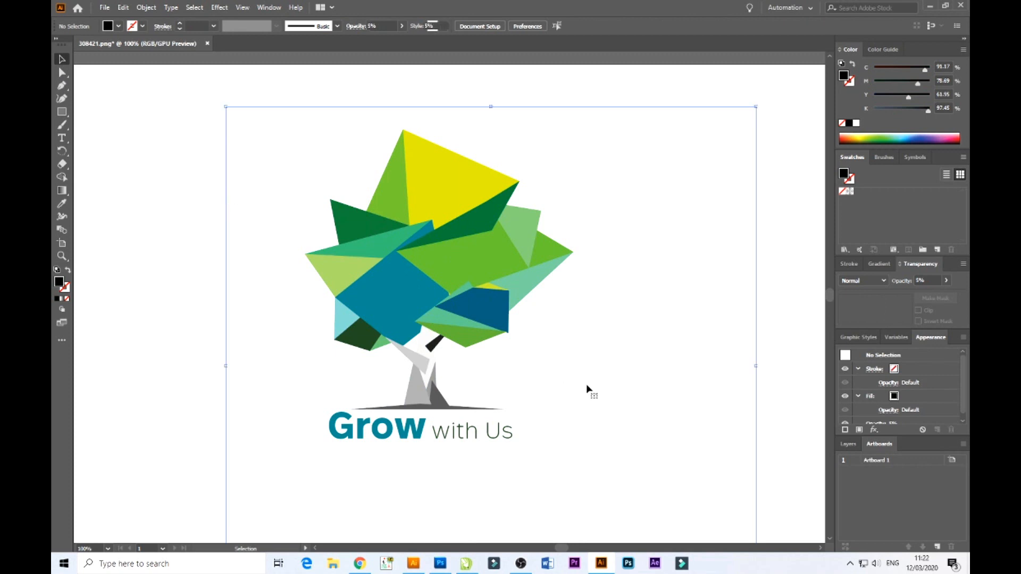
key(Delete)
- Enlarge the grouped tree and slogan and center the logo on the artboard
drag(673, 455, 247, 202)
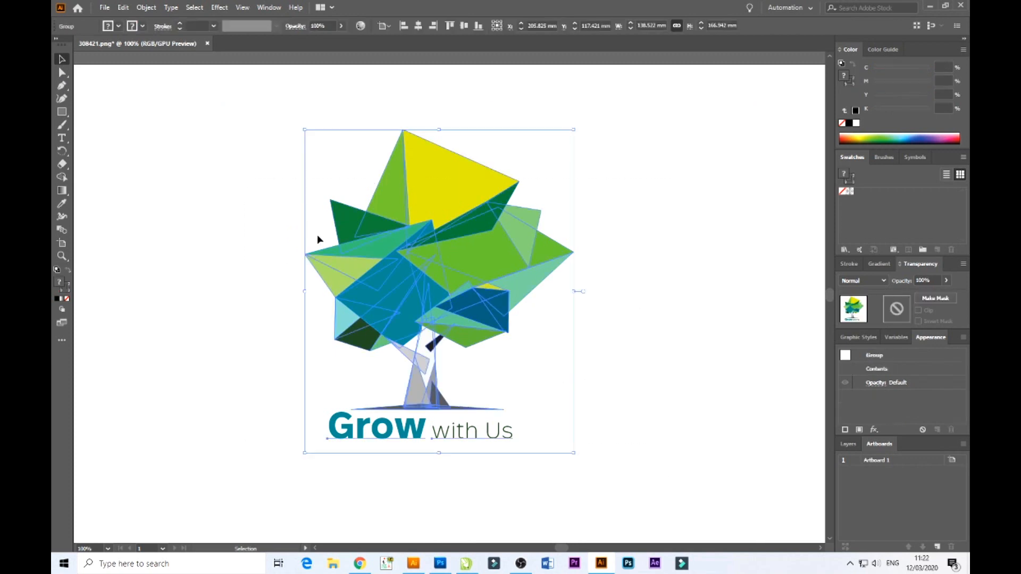
key(a)
key(ctrl+minus)
key(v)
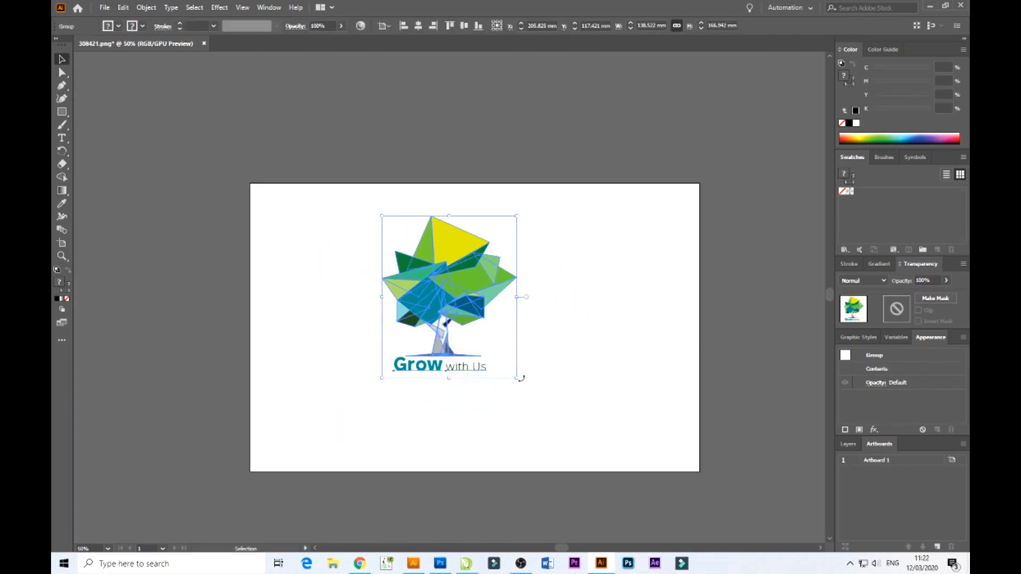
drag(519, 375, 593, 457)
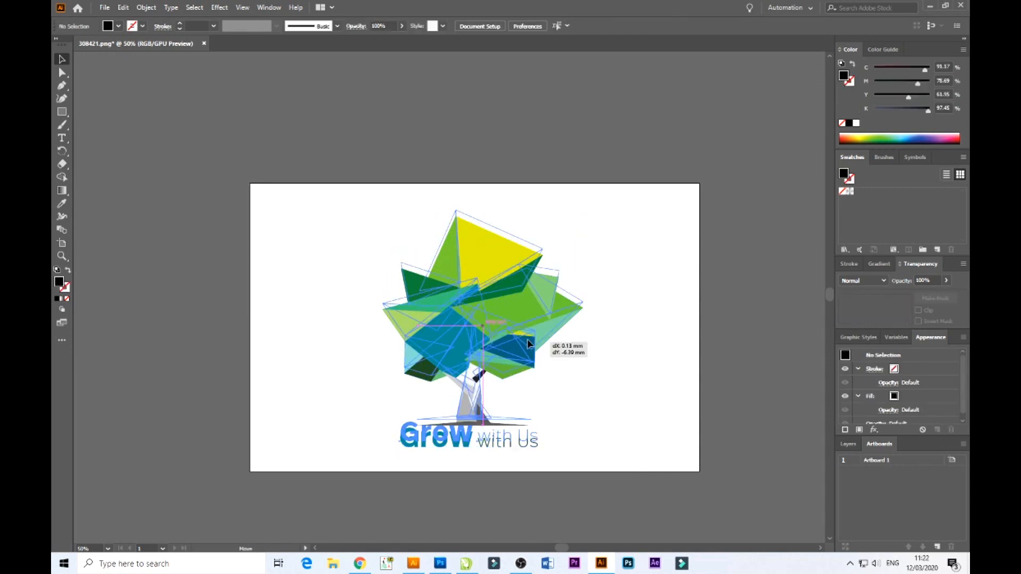
click(657, 355)
- View the finished logo at 100% with the panels hidden
key(ctrl+plus)
key(ctrl+plus)
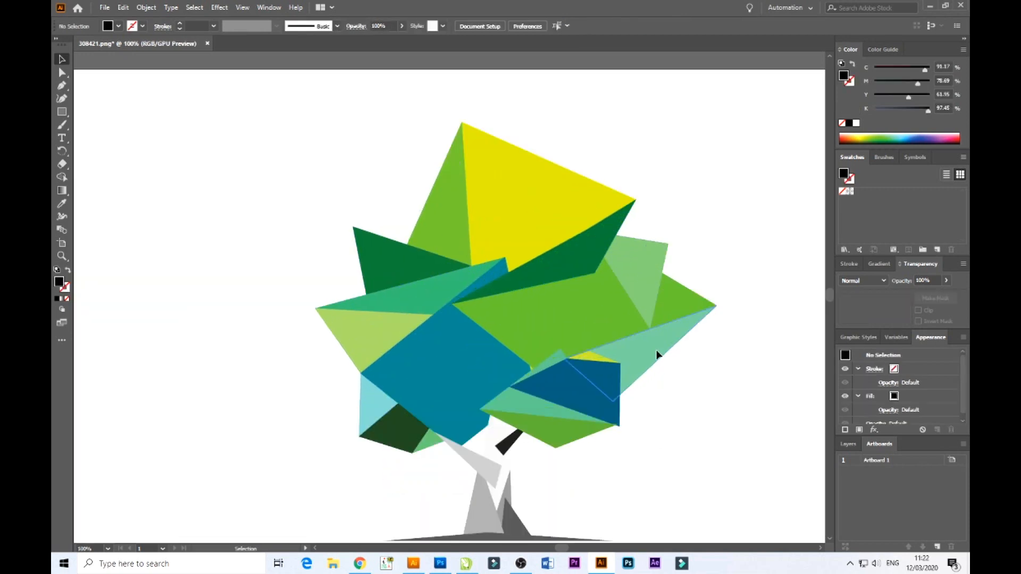
drag(737, 410, 716, 342)
key(Tab)
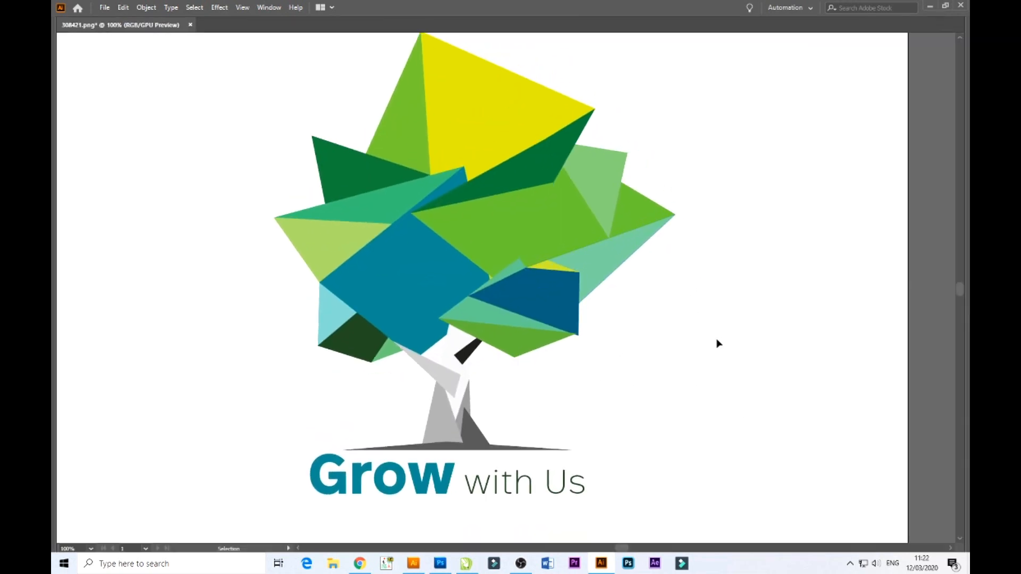